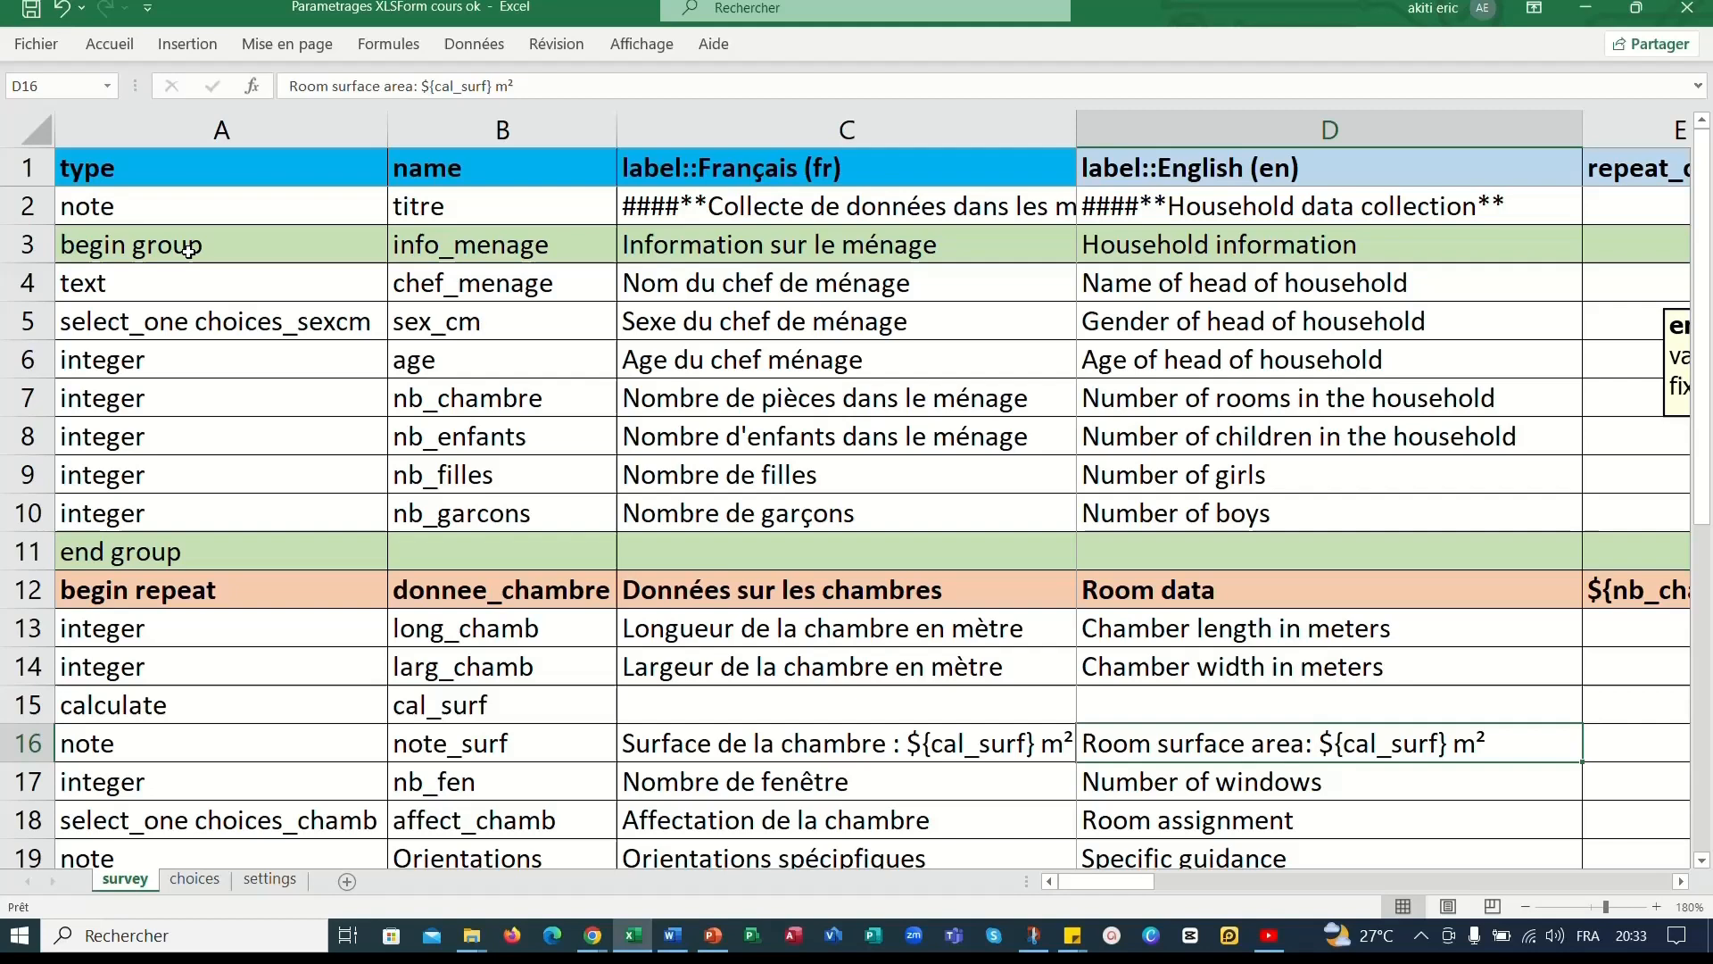
Review the survey sheet's household information group and the room and children repeat blocks down to the last question.
left_click(31, 246)
left_click_drag(30, 246, 38, 497)
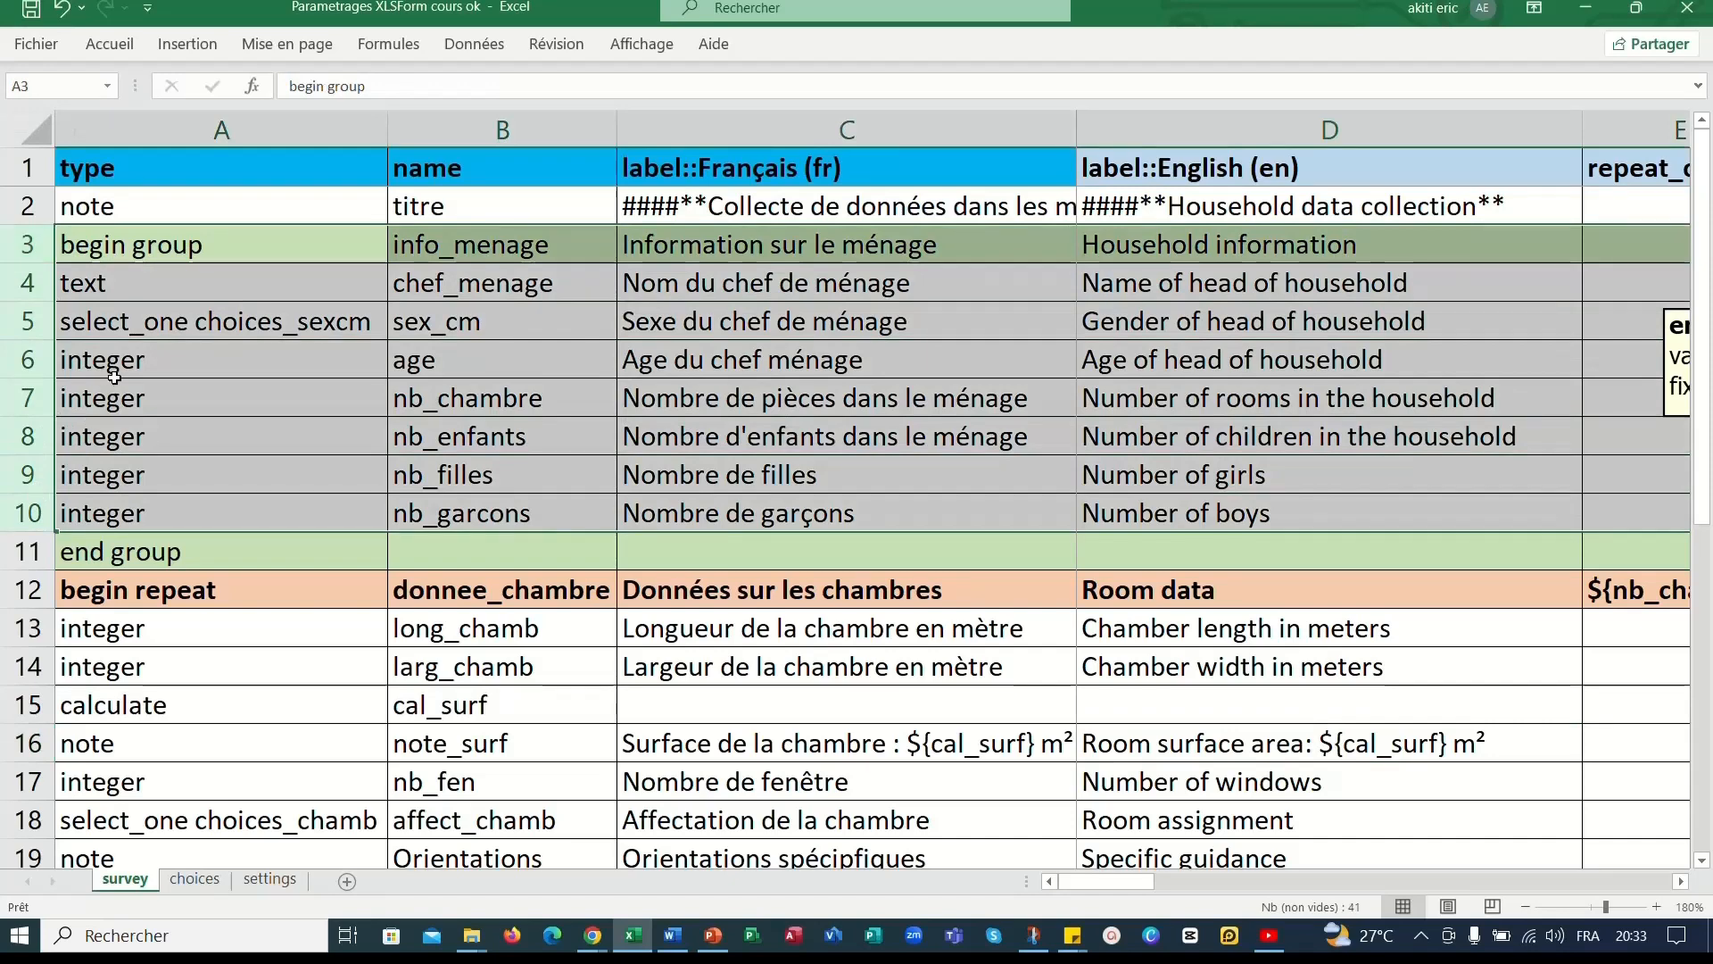
left_click_drag(28, 283, 31, 513)
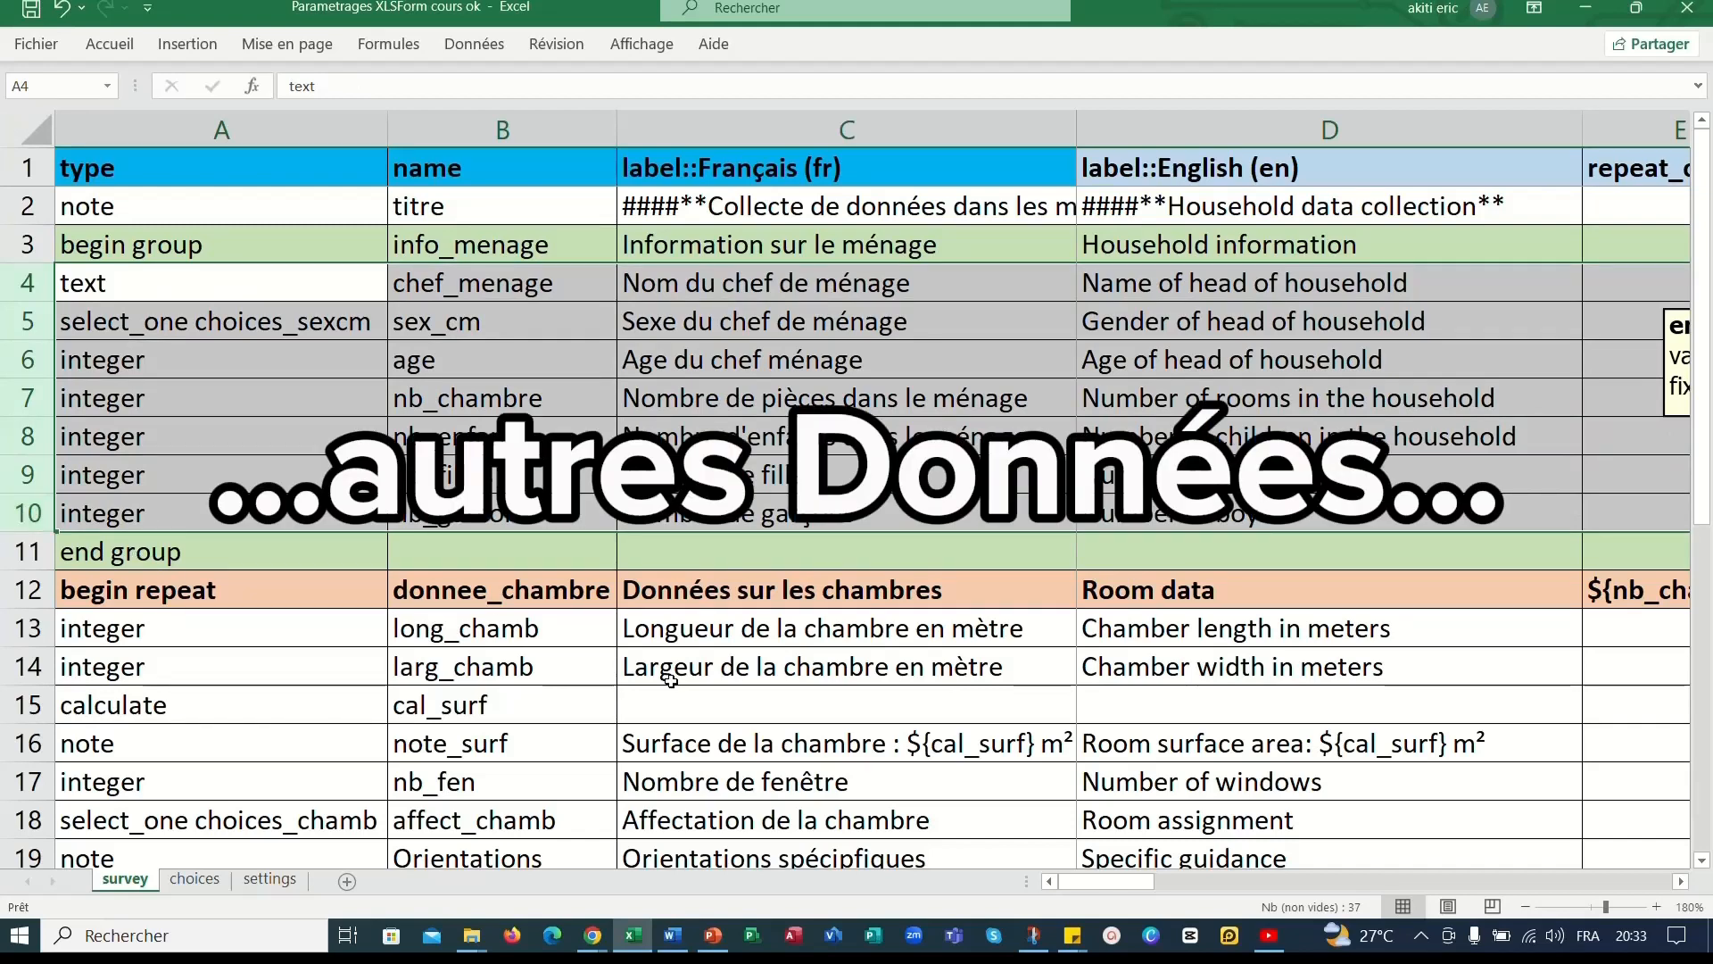
left_click_drag(1709, 415, 1709, 446)
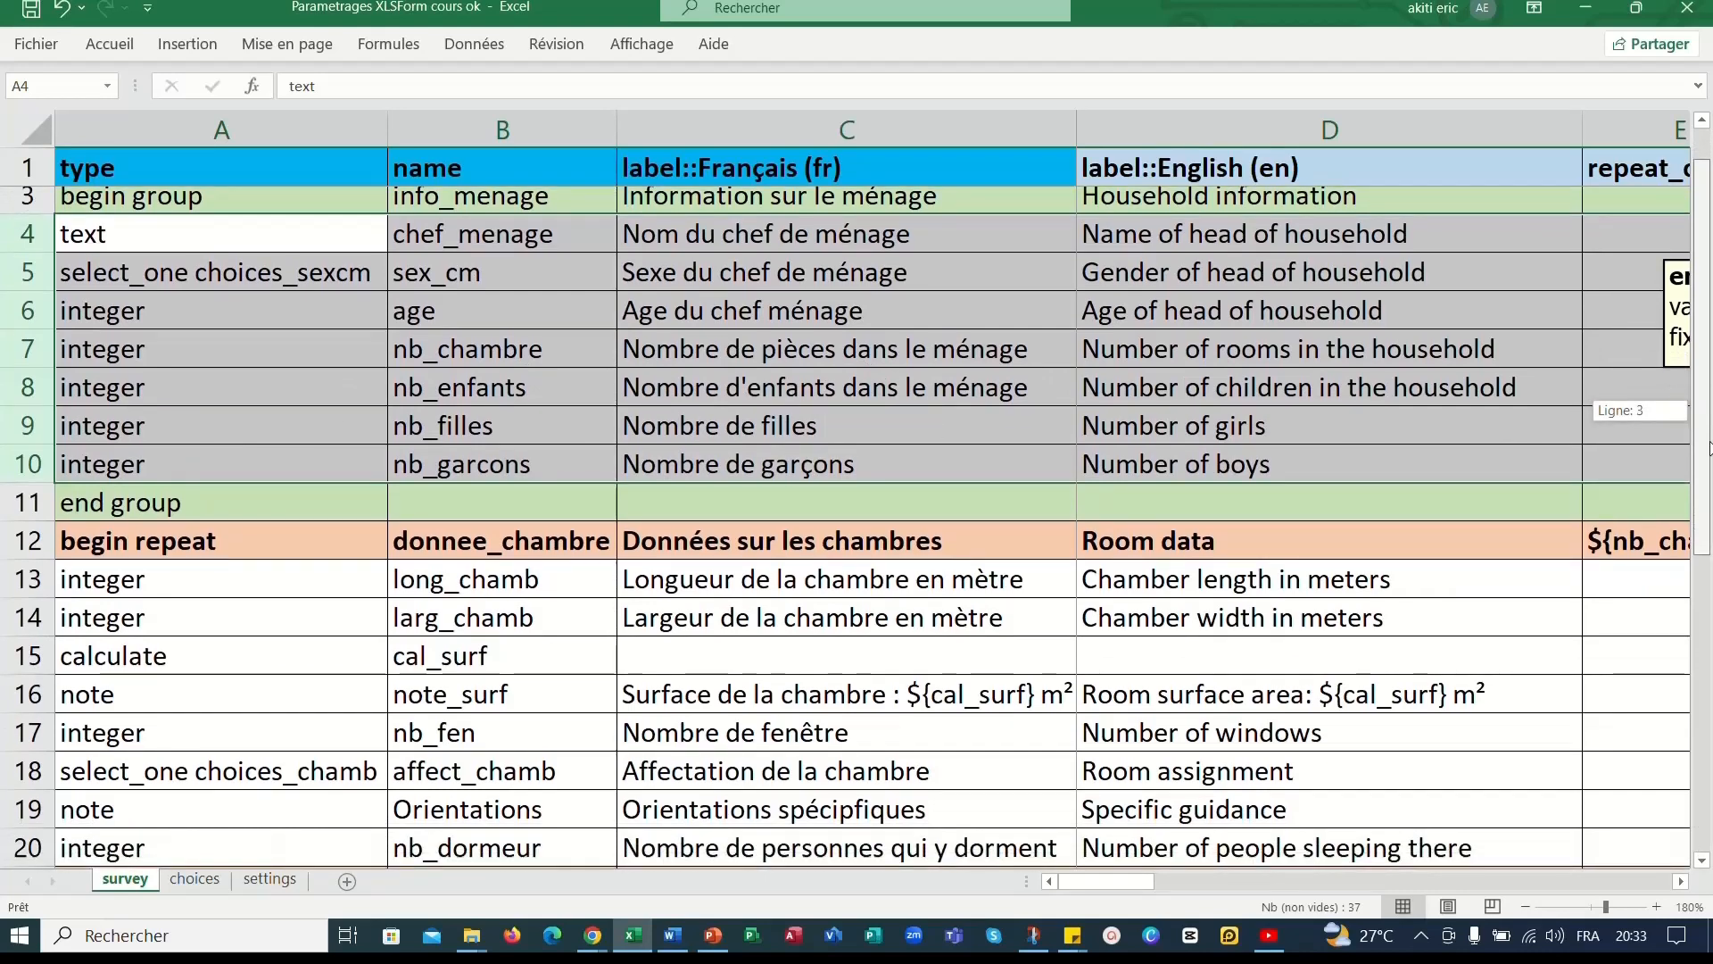
left_click_drag(1709, 446, 1710, 446)
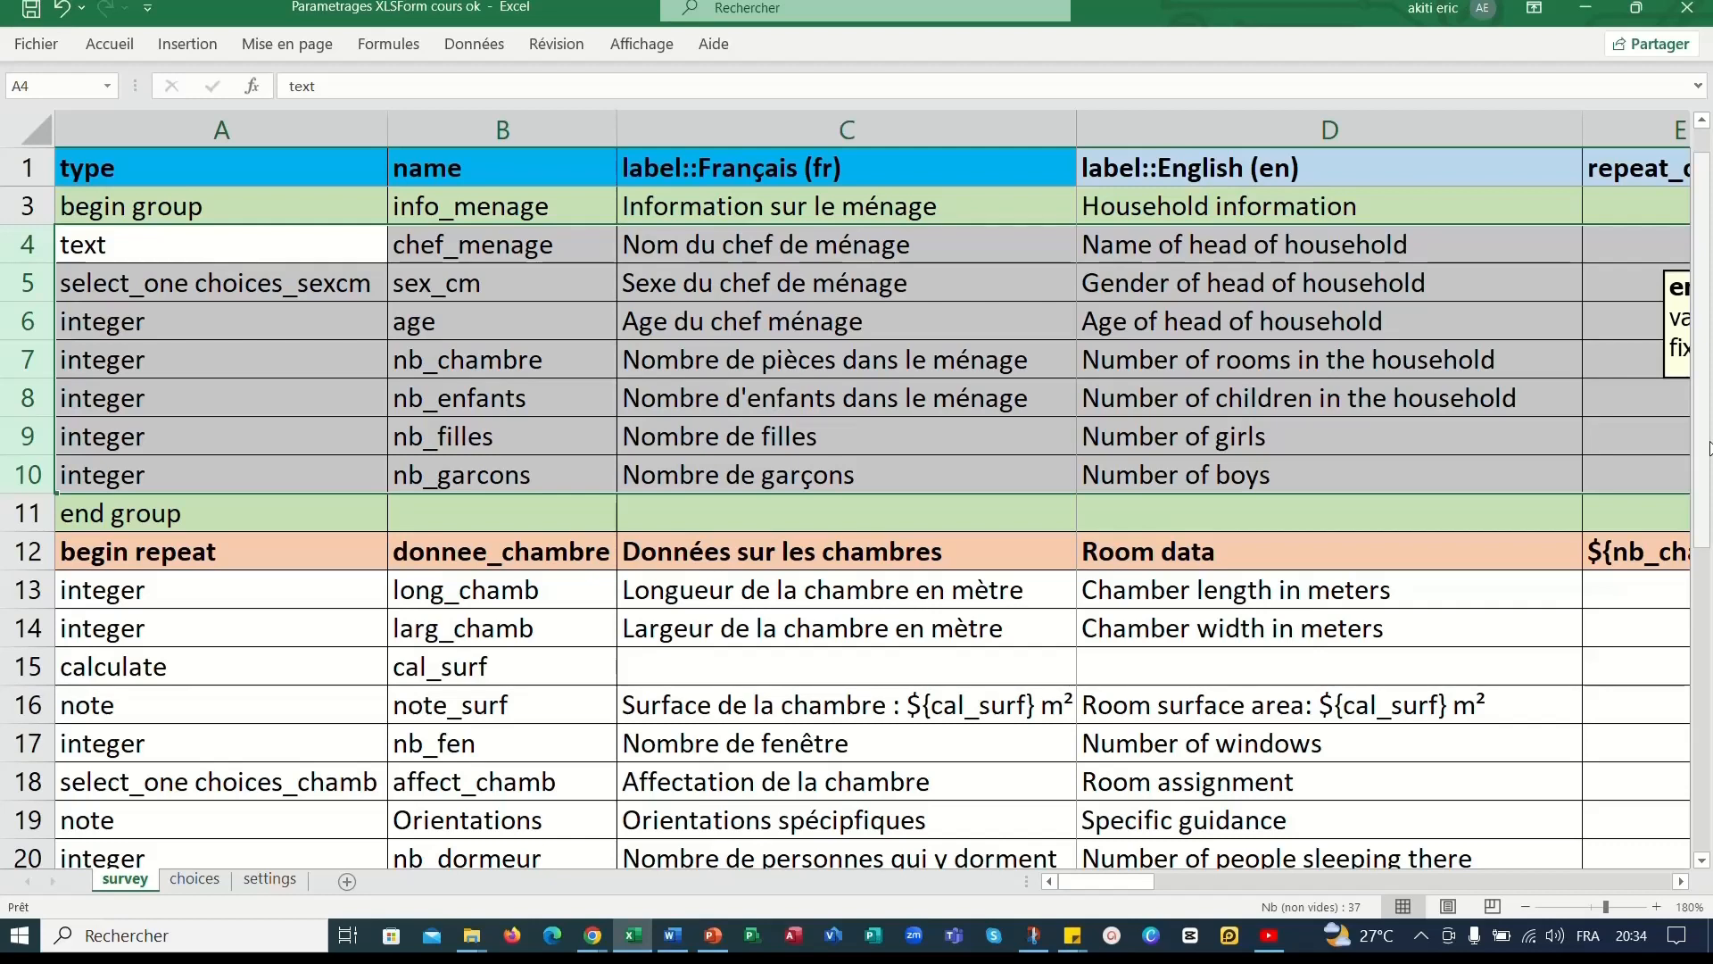
left_click_drag(1708, 450, 1710, 601)
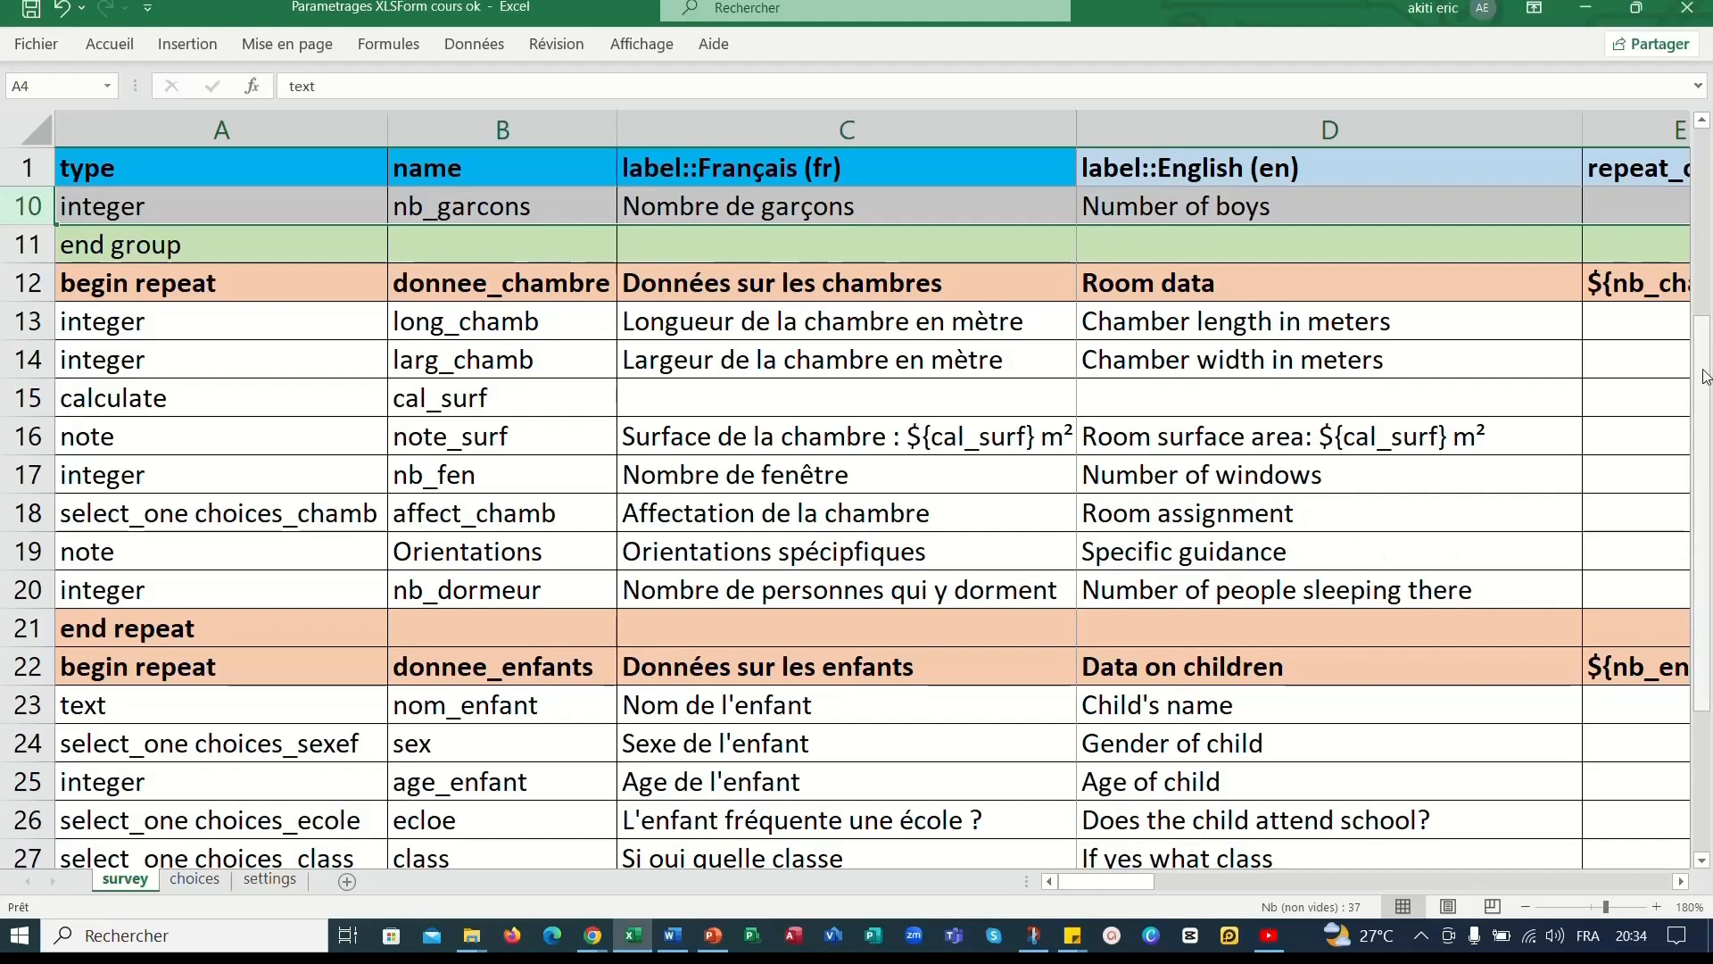
left_click_drag(1704, 377, 1708, 596)
scroll(1709, 596, "down", 1)
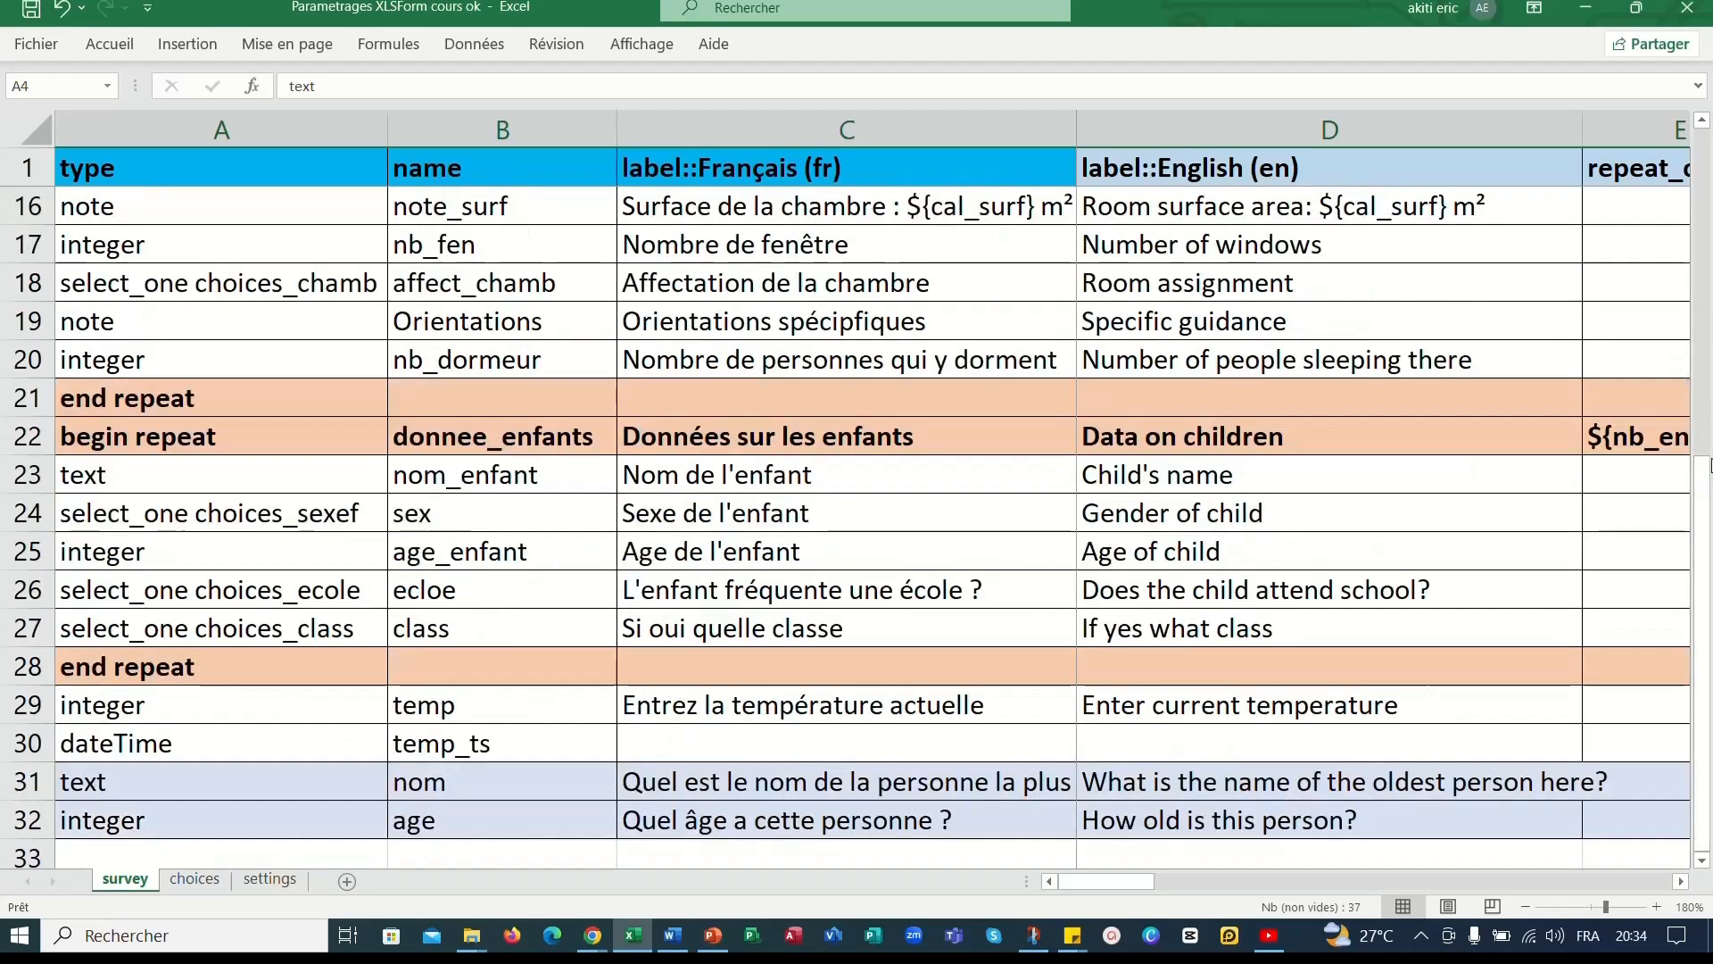
left_click_drag(1704, 464, 1704, 184)
left_click(918, 414)
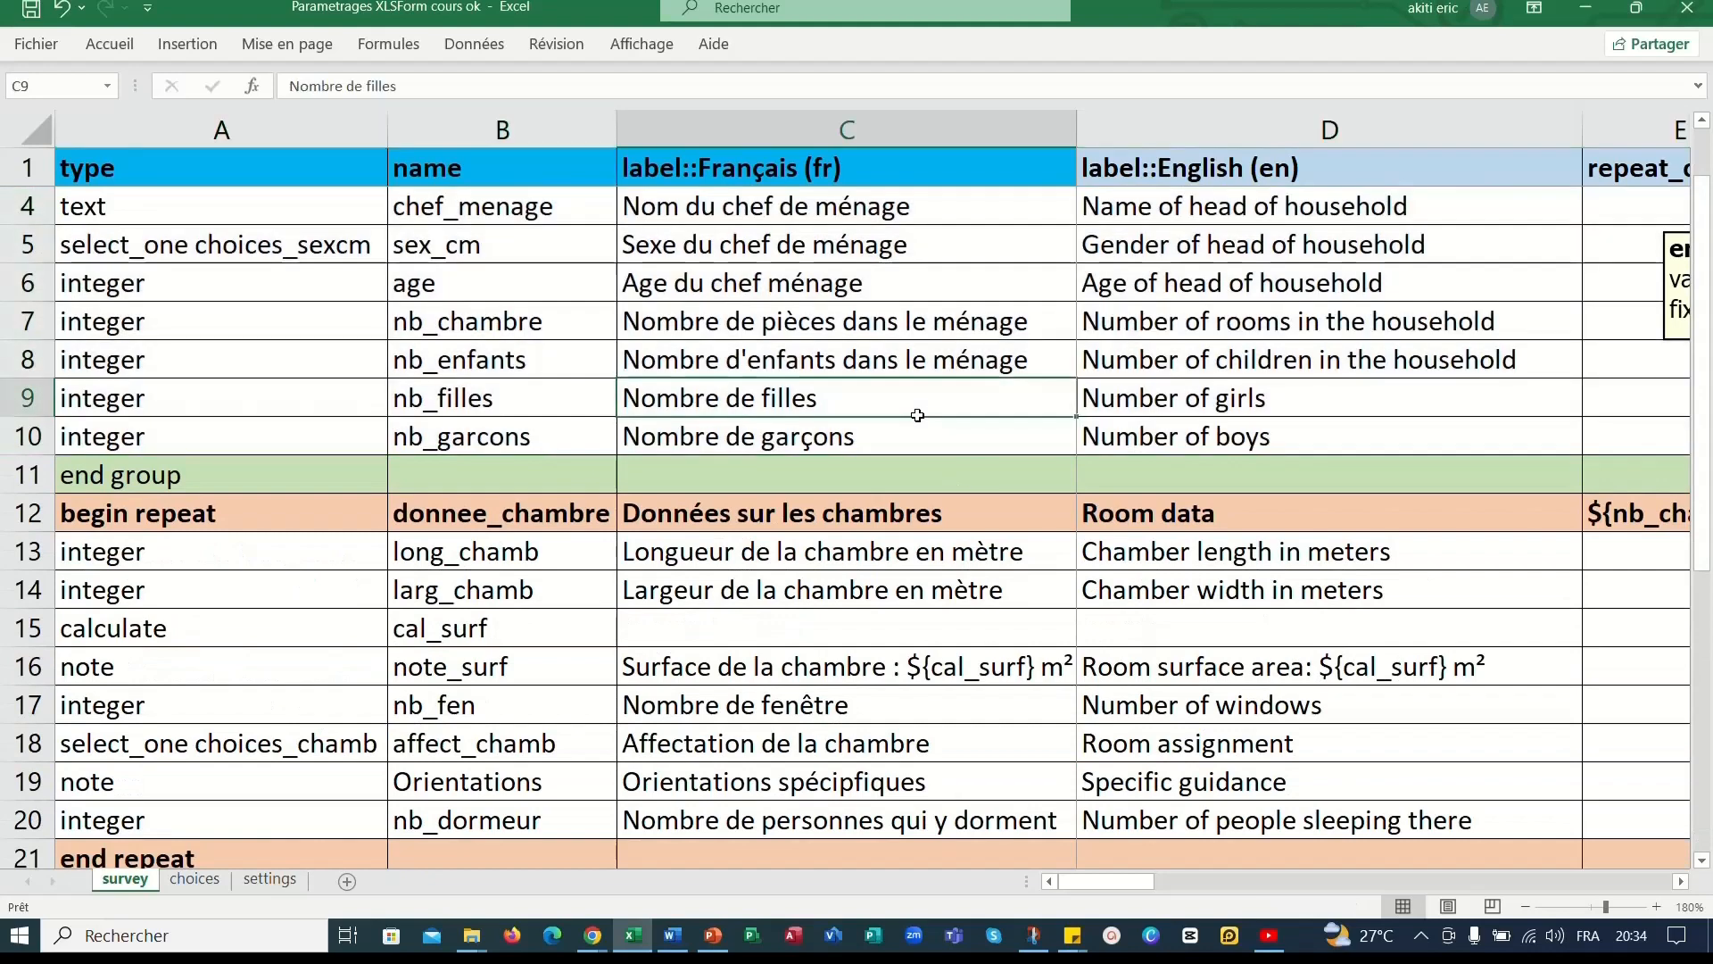
left_click(773, 585)
left_click(722, 619)
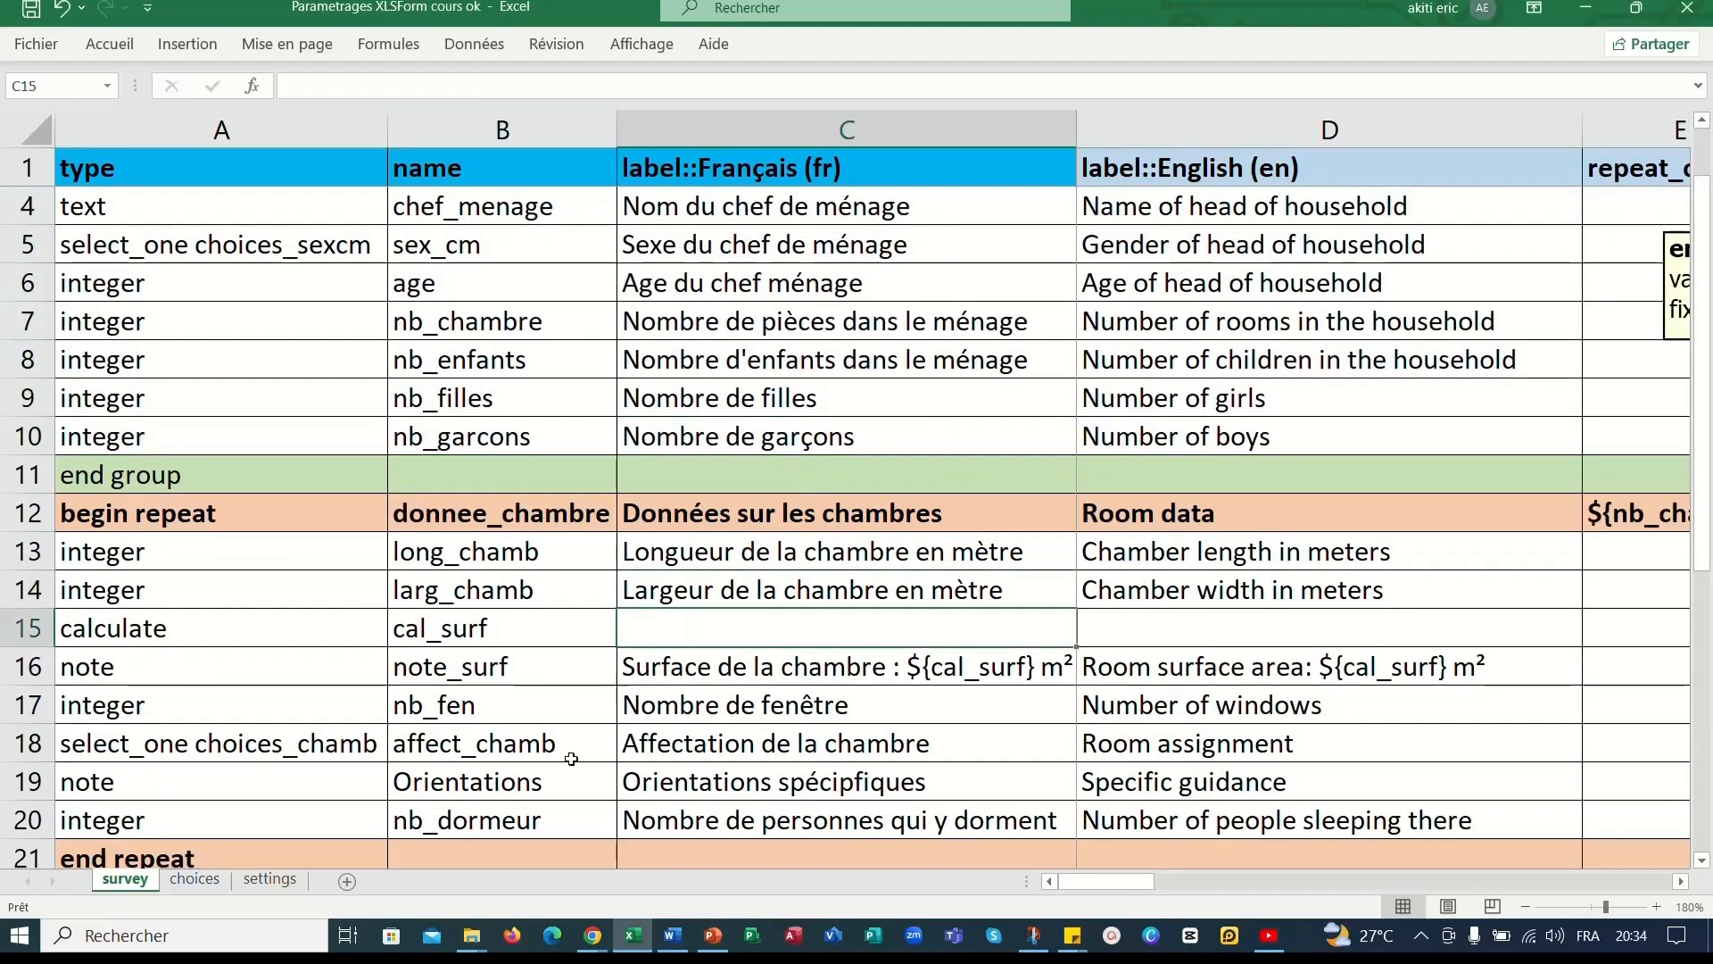
Switch to KoboToolbox in the browser and open the project "Parametres xlsForm cours ok" from the project list.
left_click(591, 919)
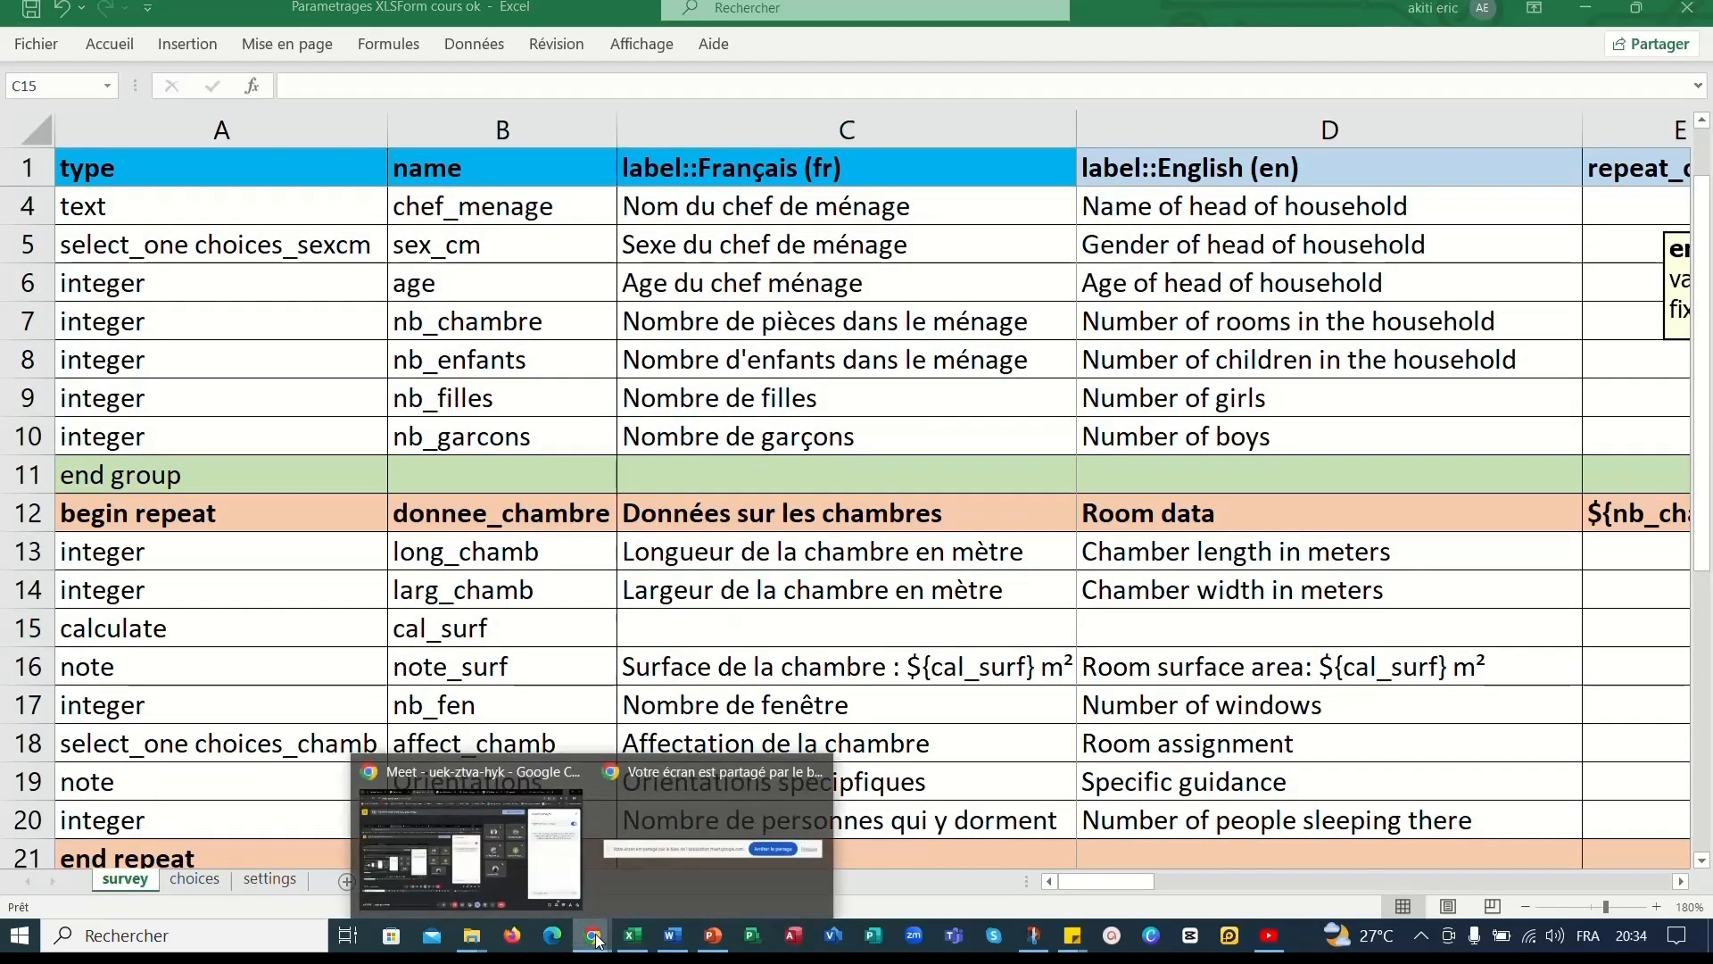
left_click(542, 870)
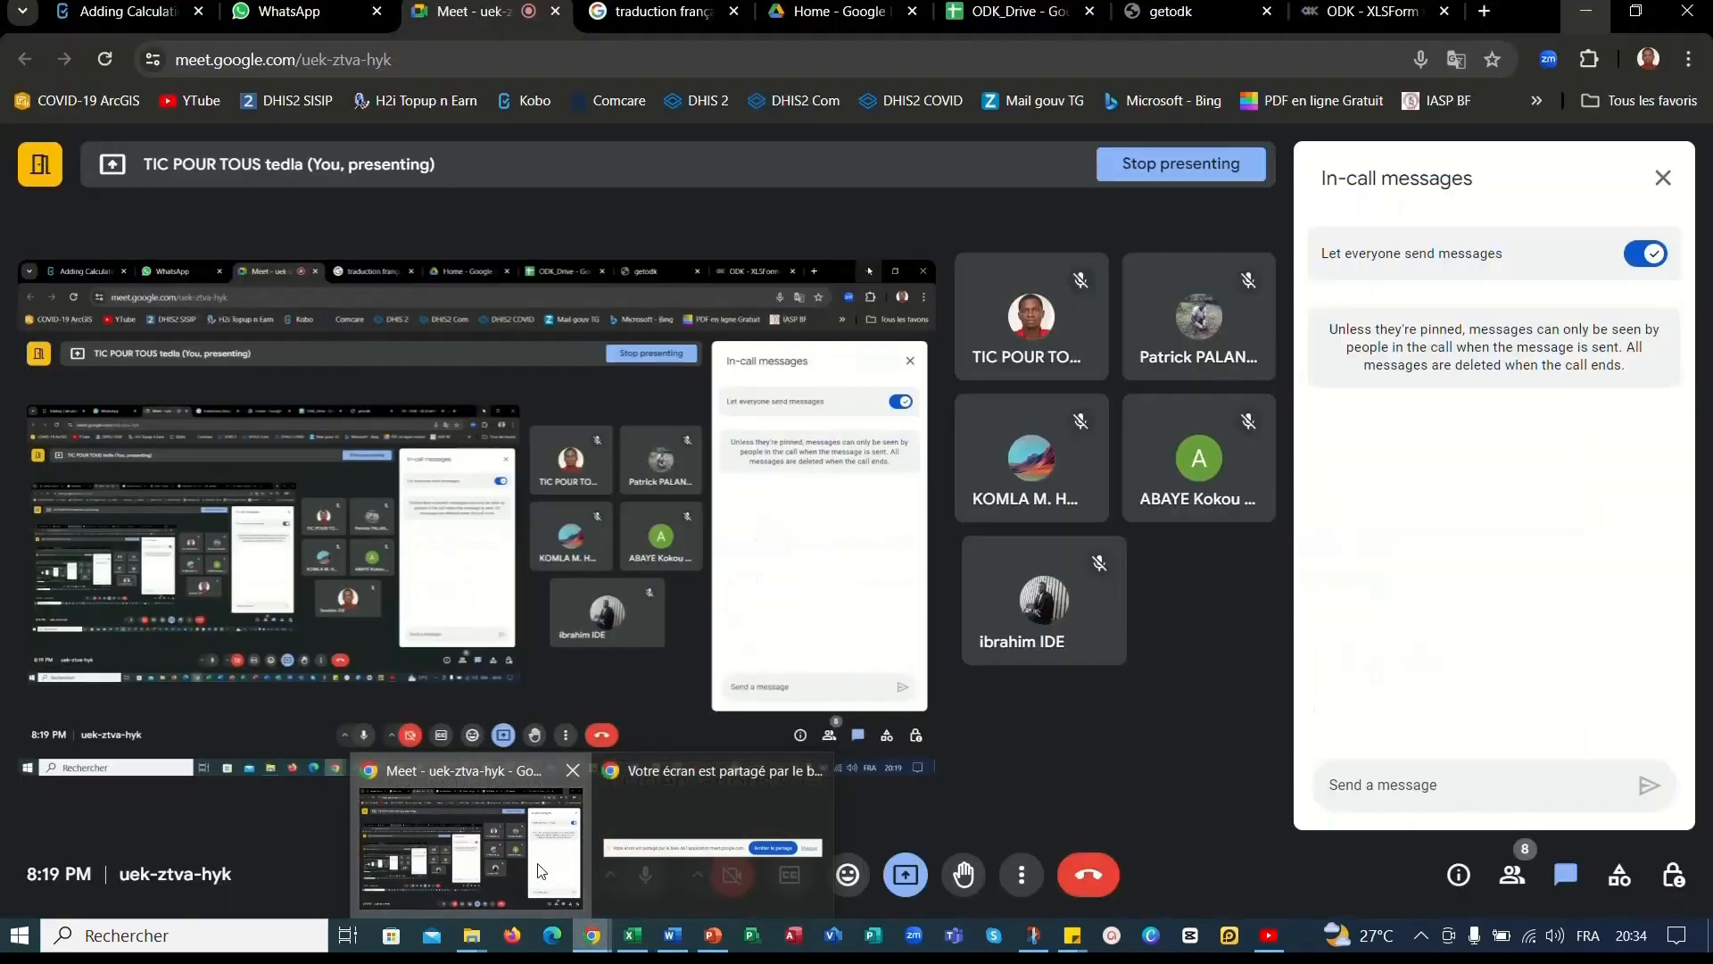
left_click(77, 18)
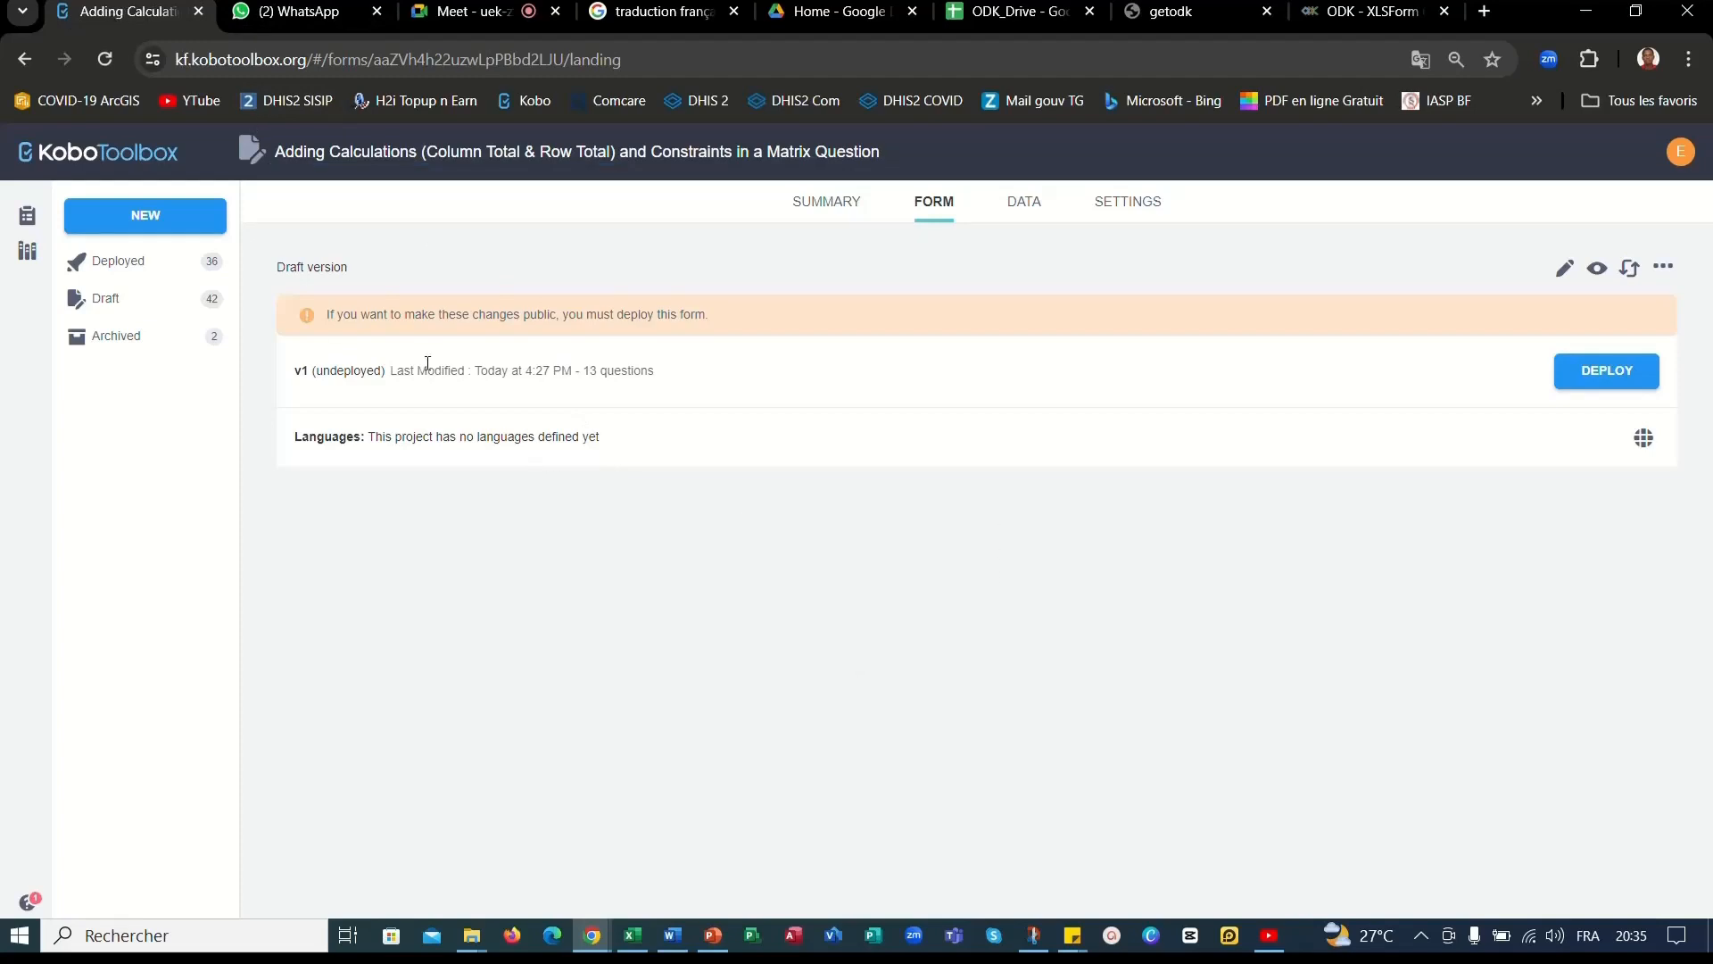
left_click(27, 215)
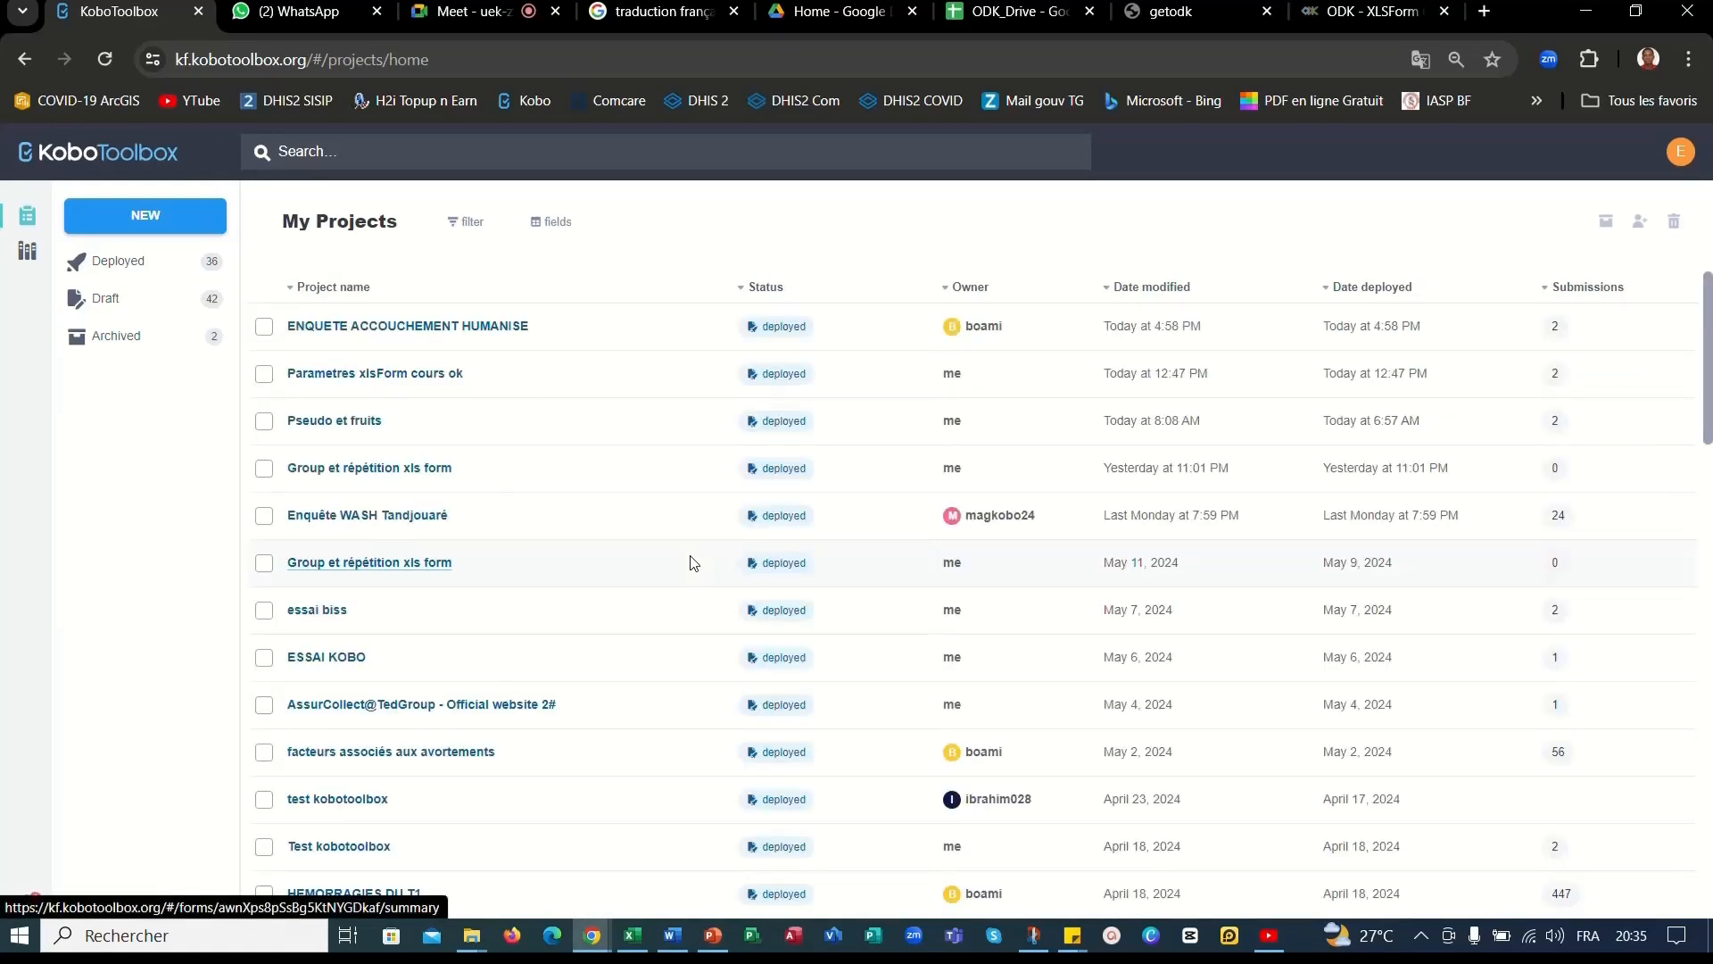
left_click(344, 378)
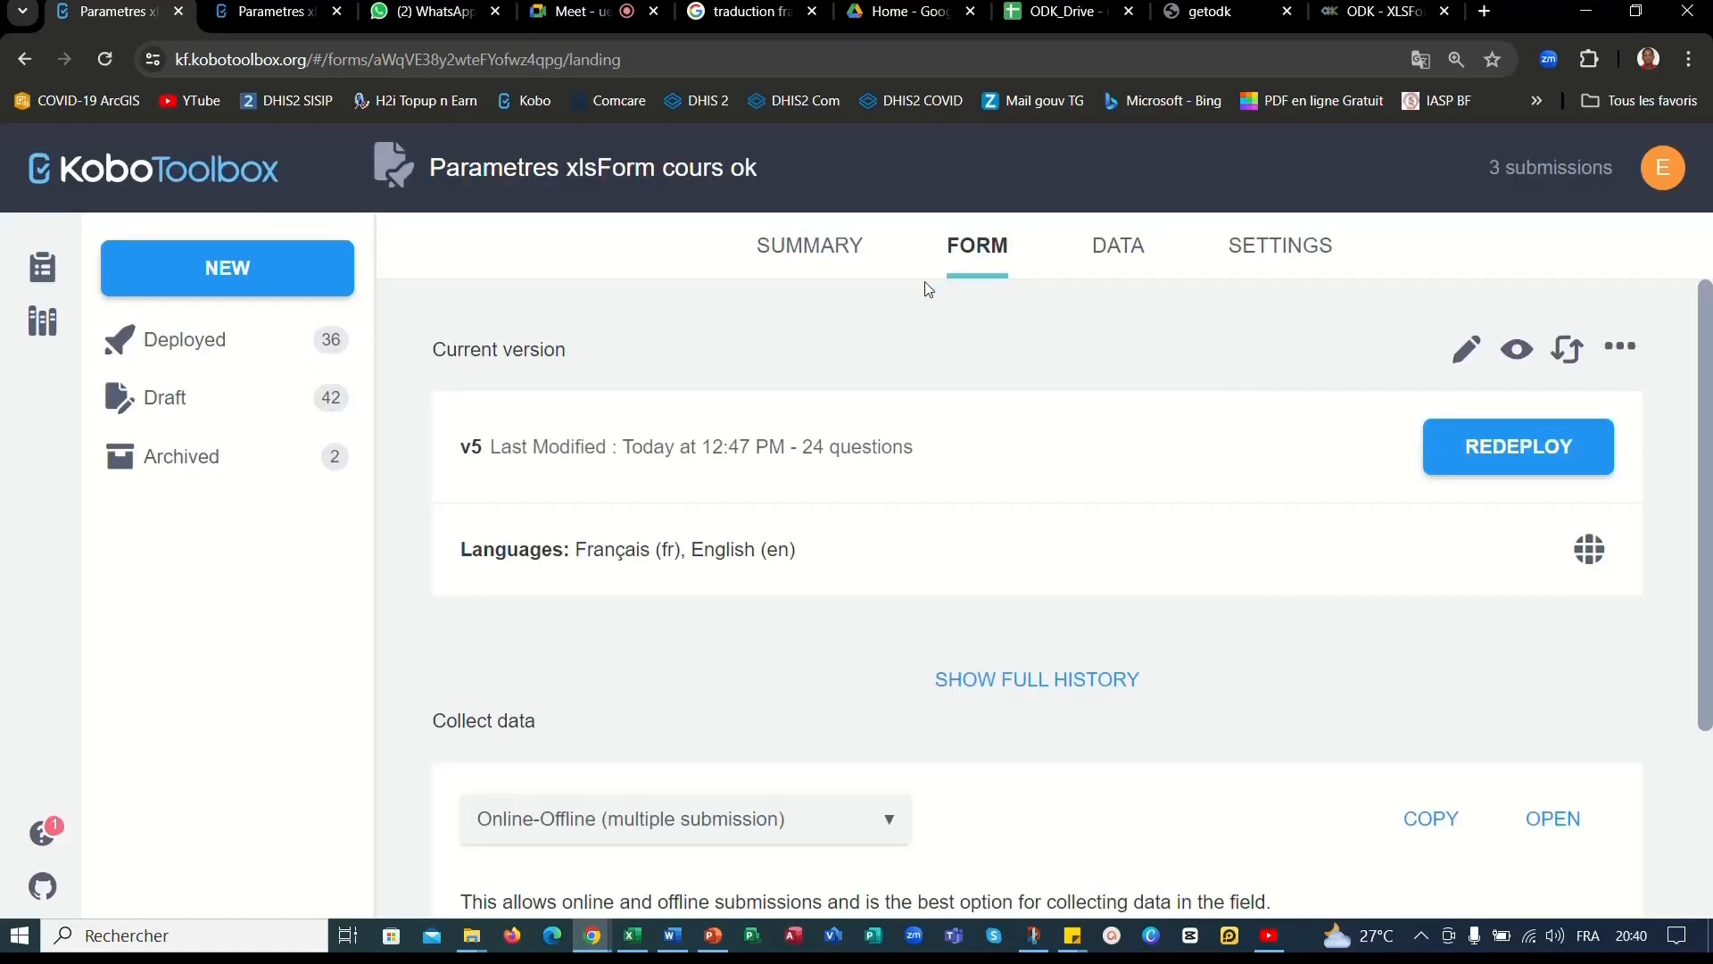
Examine the project's submissions in the data table, including the room length, width and cal_surf columns.
left_click(1124, 253)
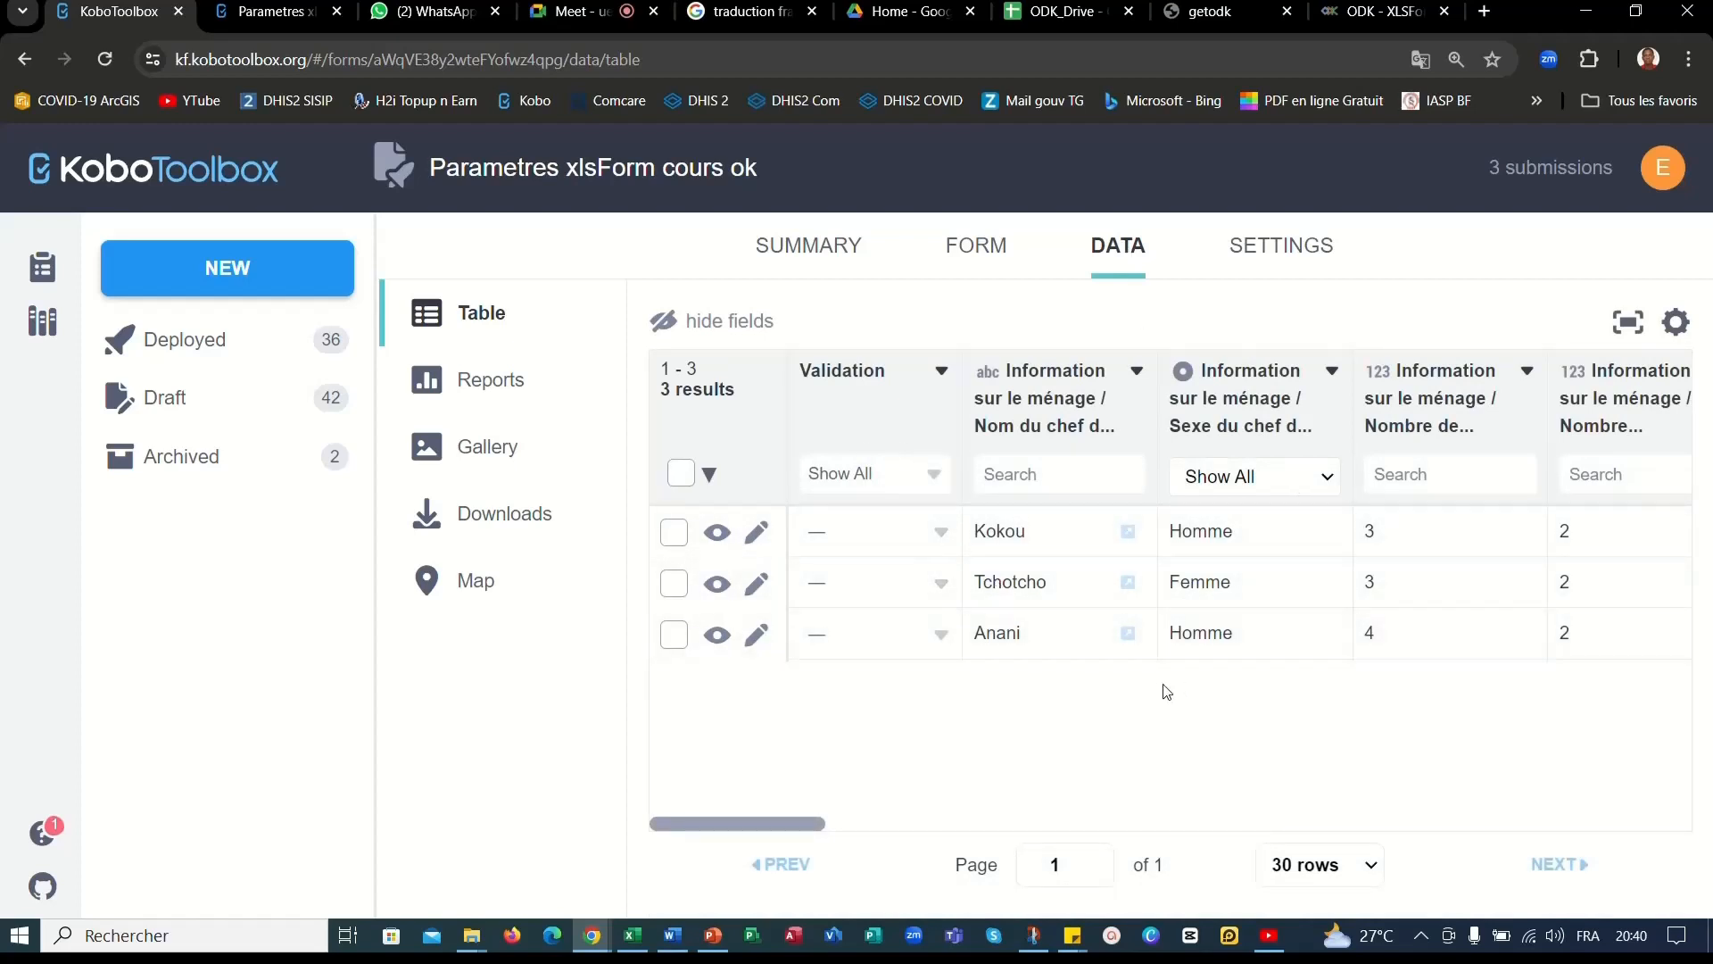
left_click_drag(743, 825, 1365, 798)
left_click_drag(1514, 793, 949, 817)
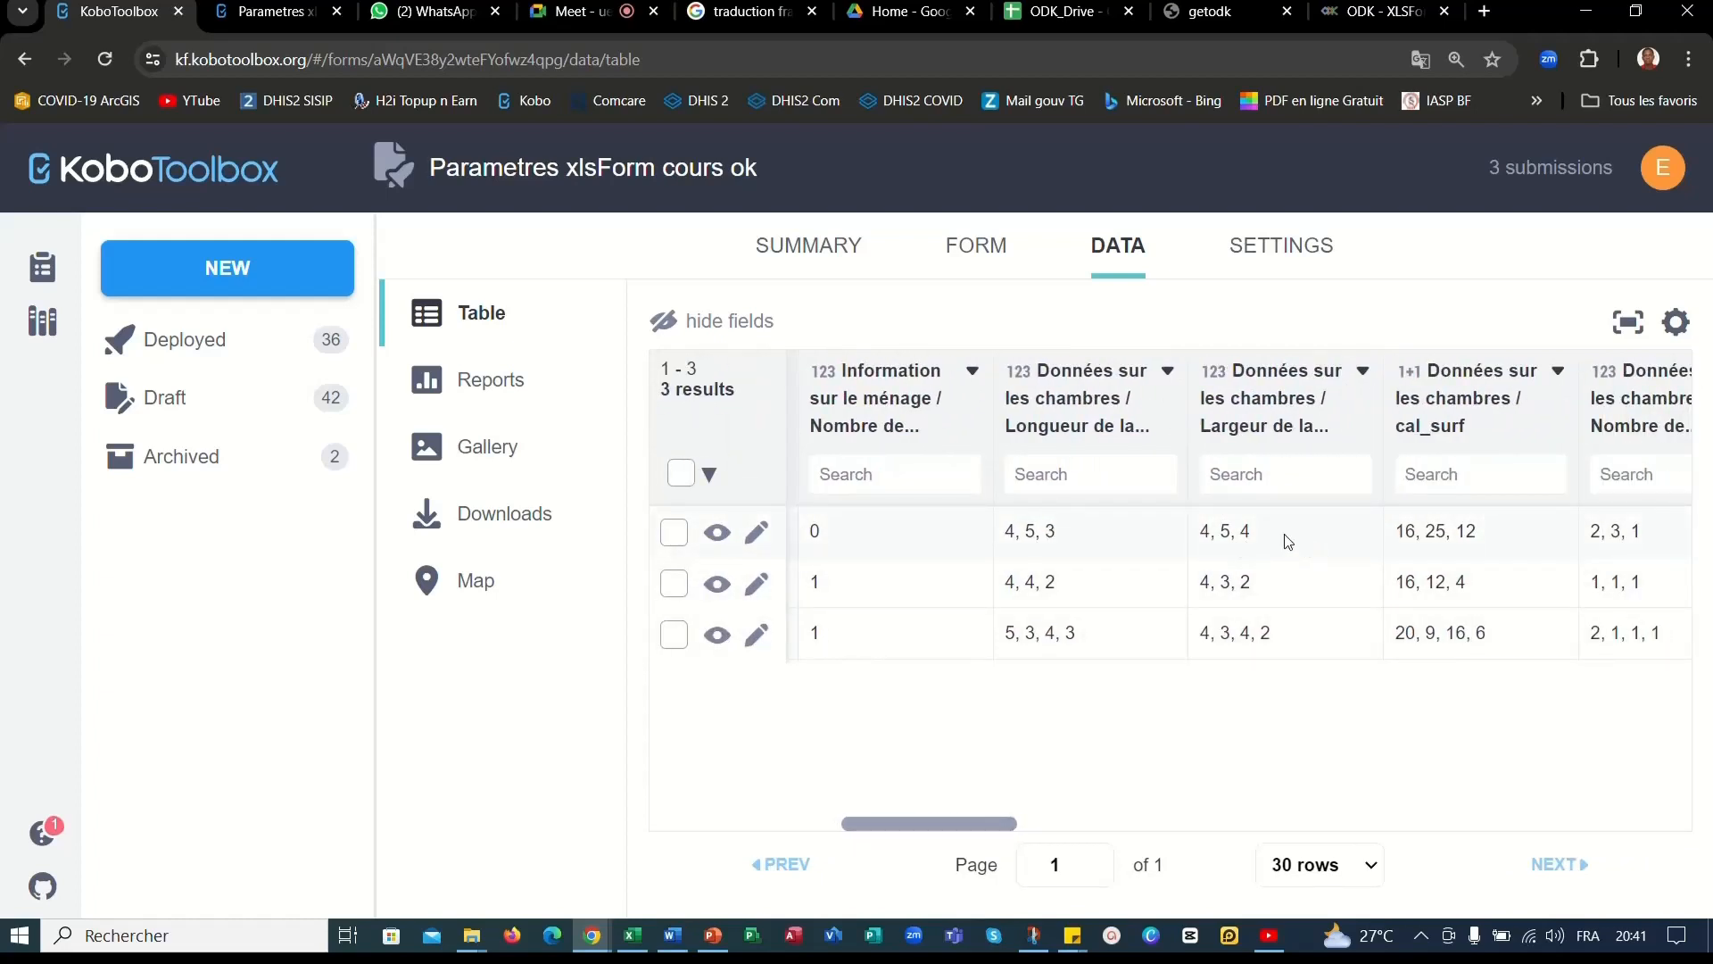
left_click_drag(906, 823, 683, 832)
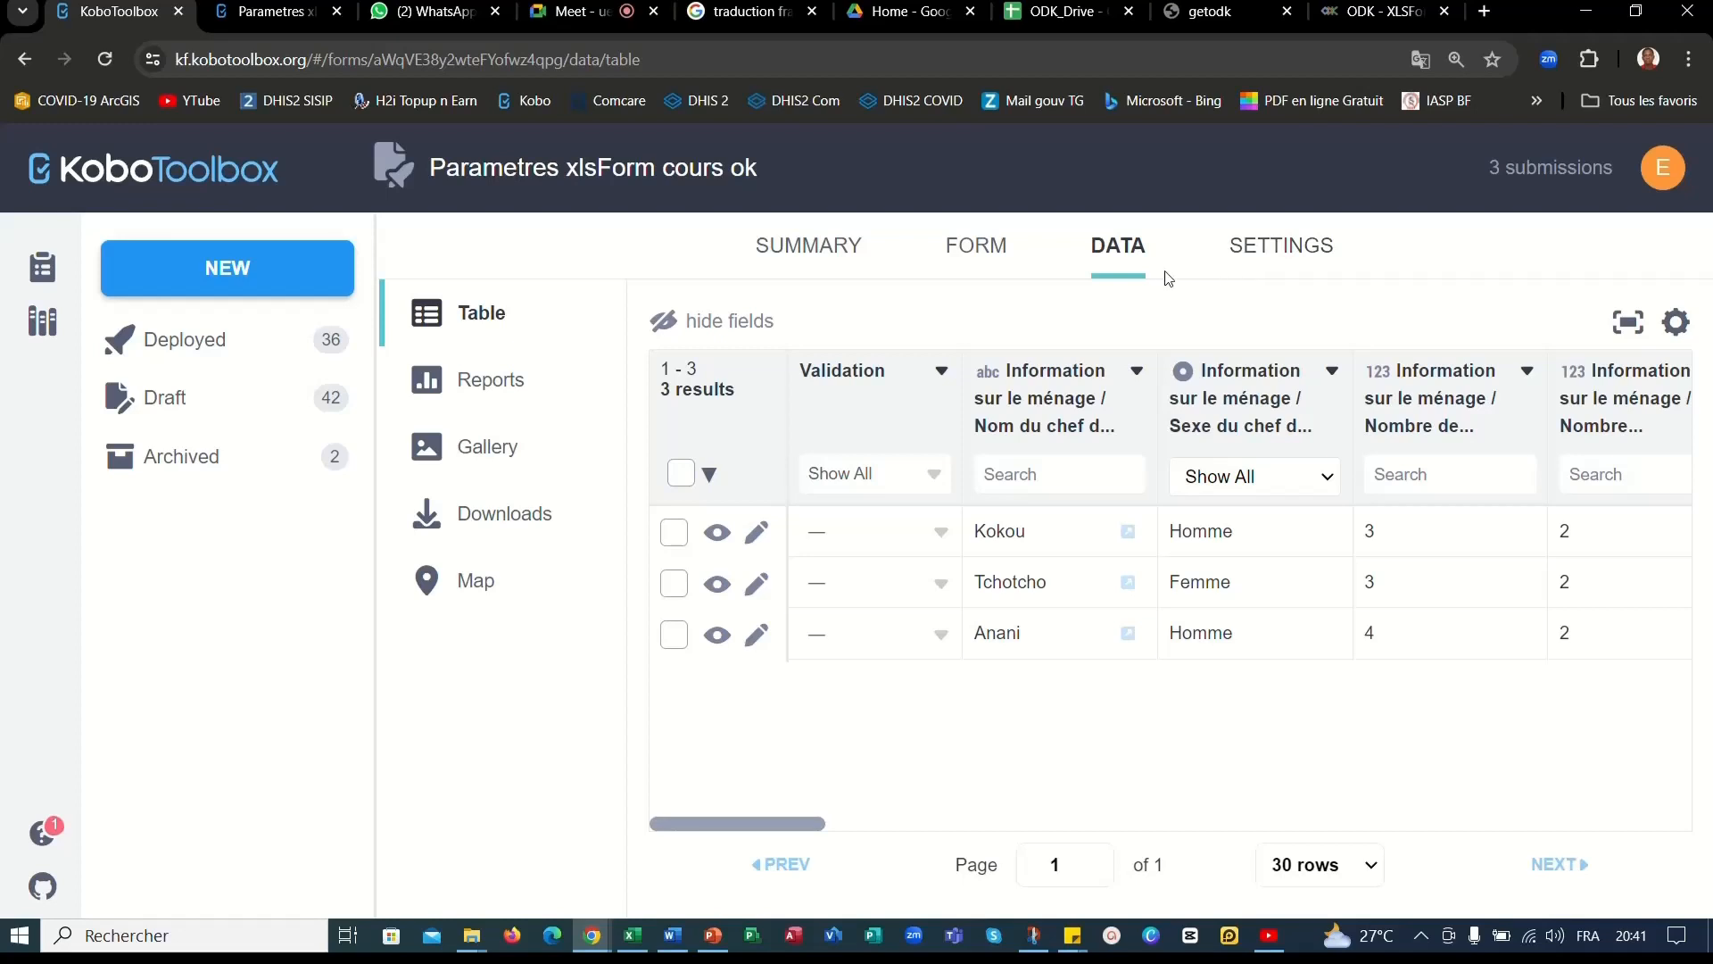
Export the project's data as XLS with Français (fr) values and headers, and download the new export.
left_click(507, 515)
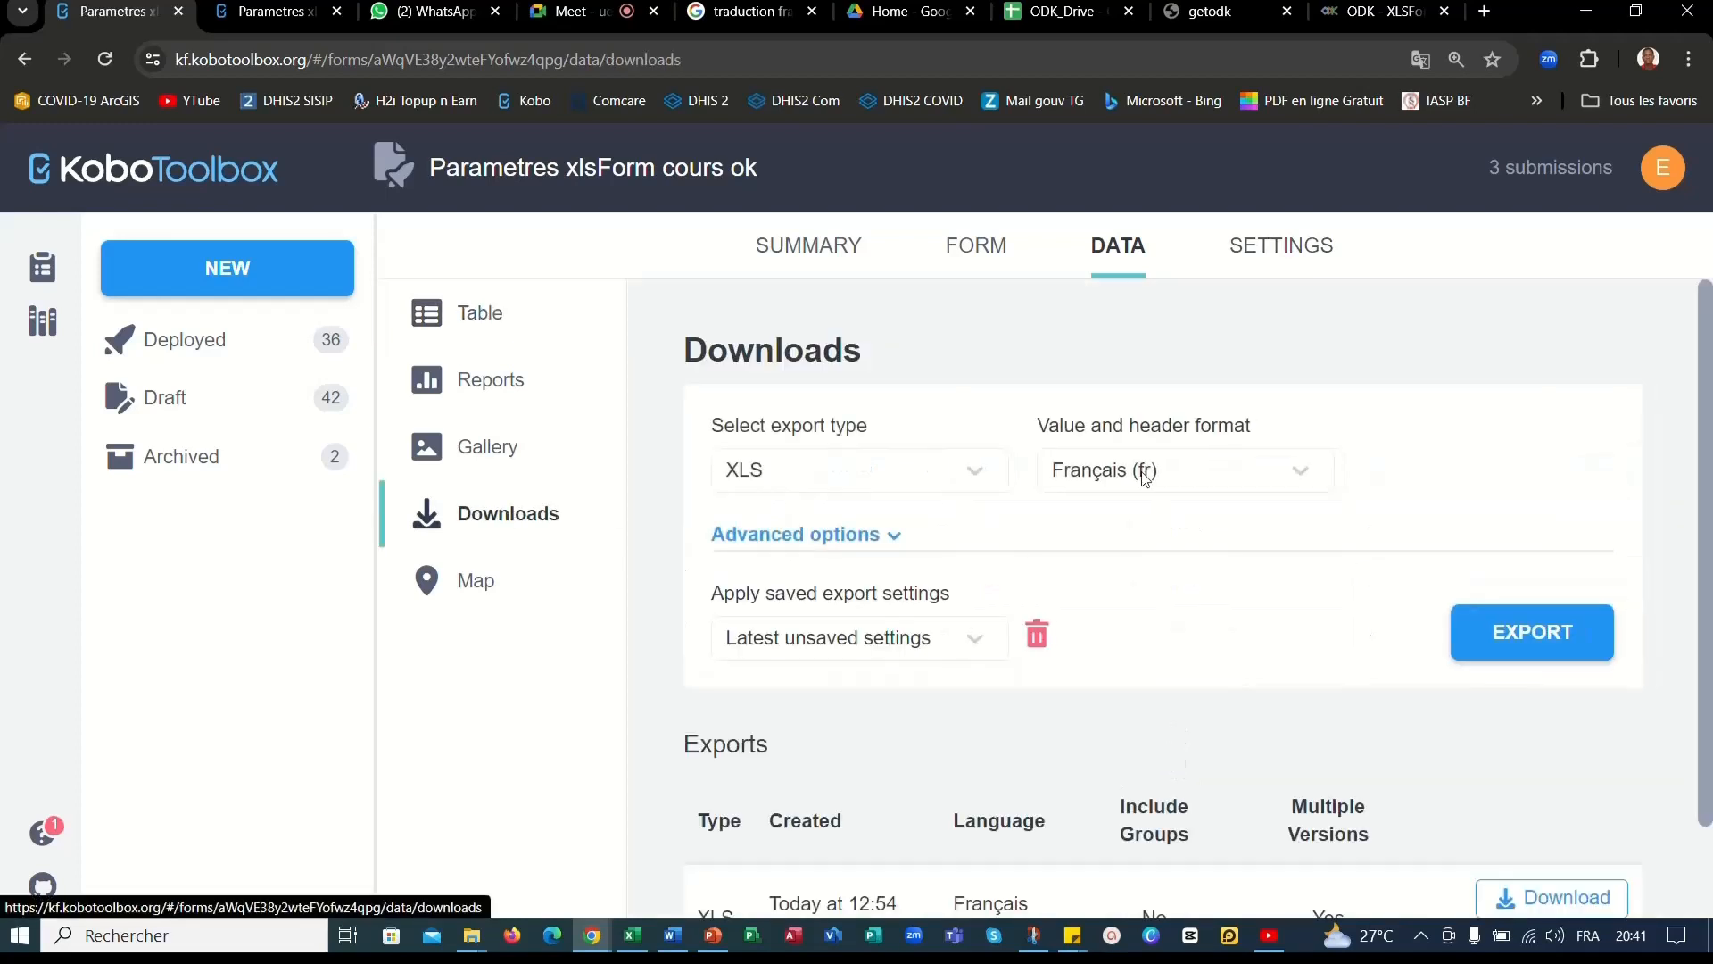
scroll(1708, 522, "down", 1)
scroll(1709, 522, "down", 1)
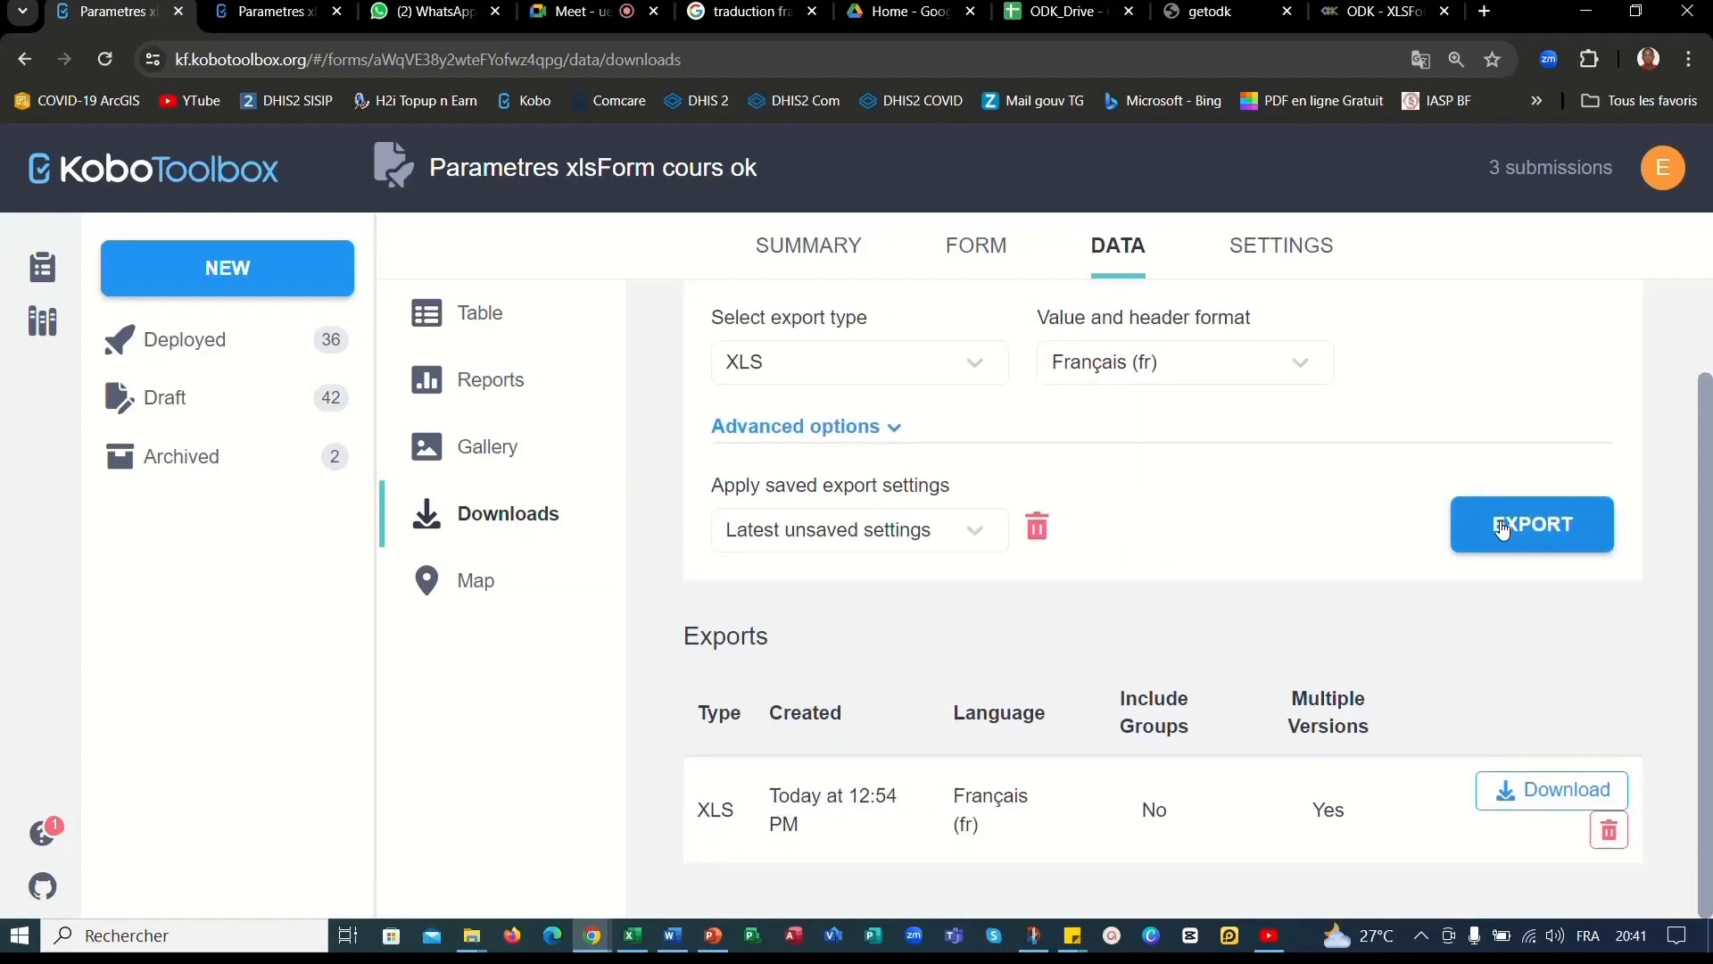
left_click(1503, 525)
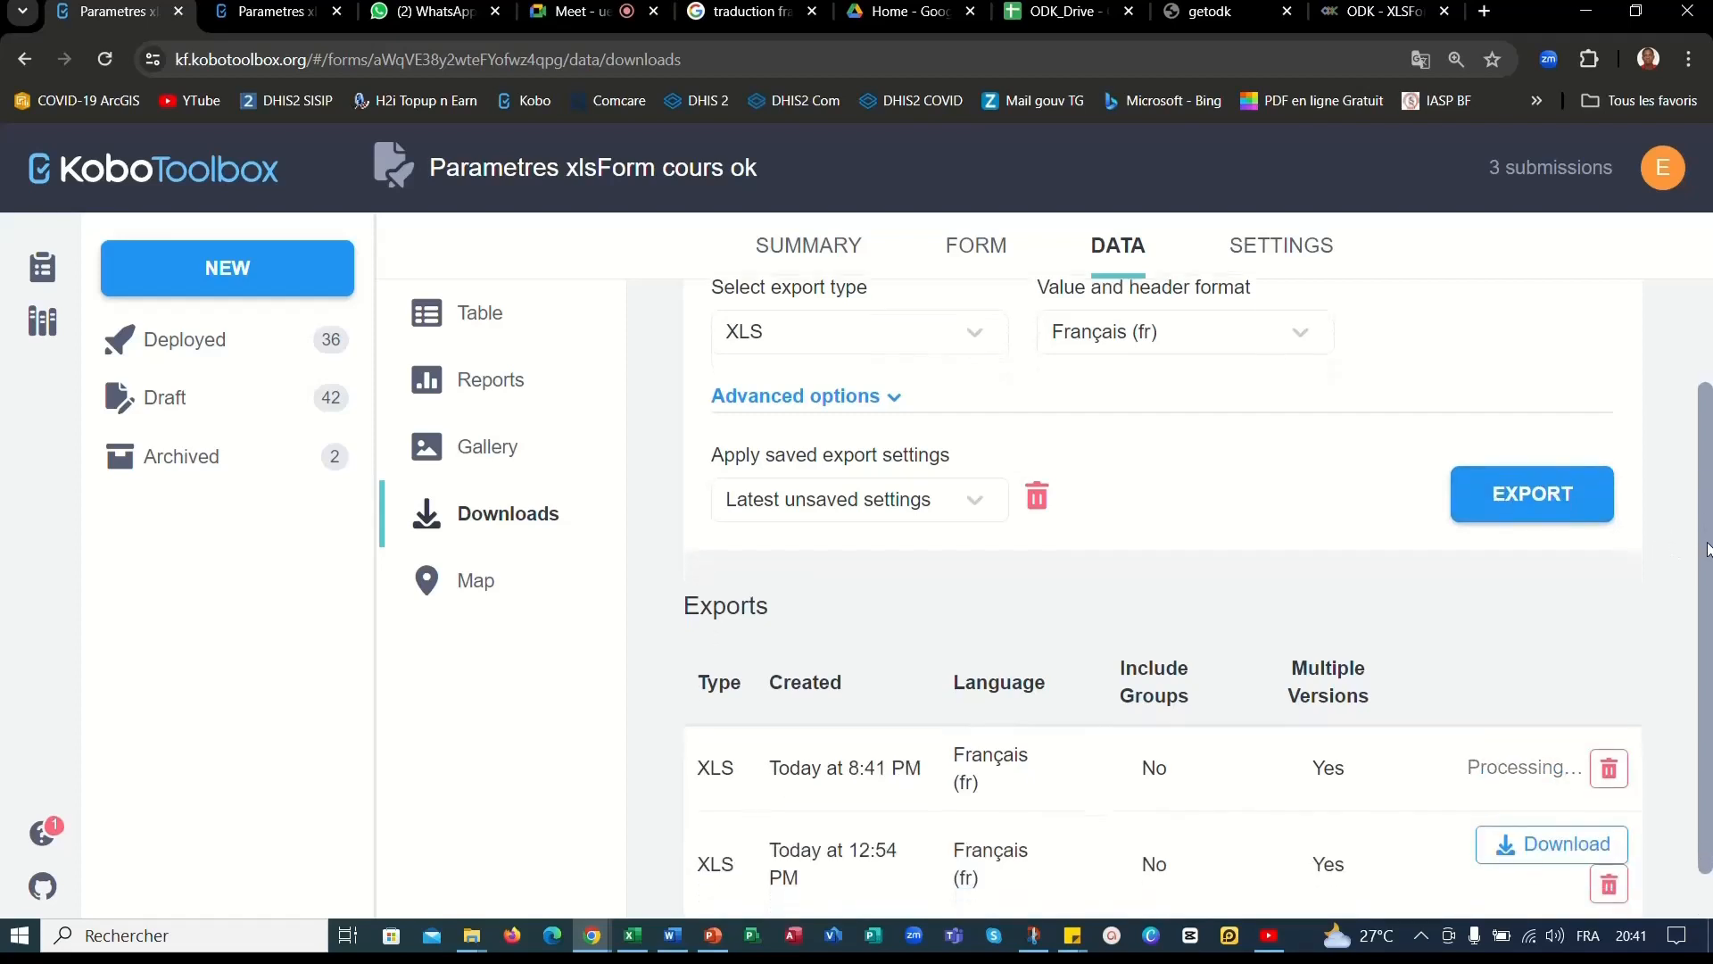
scroll(1707, 526, "down", 1)
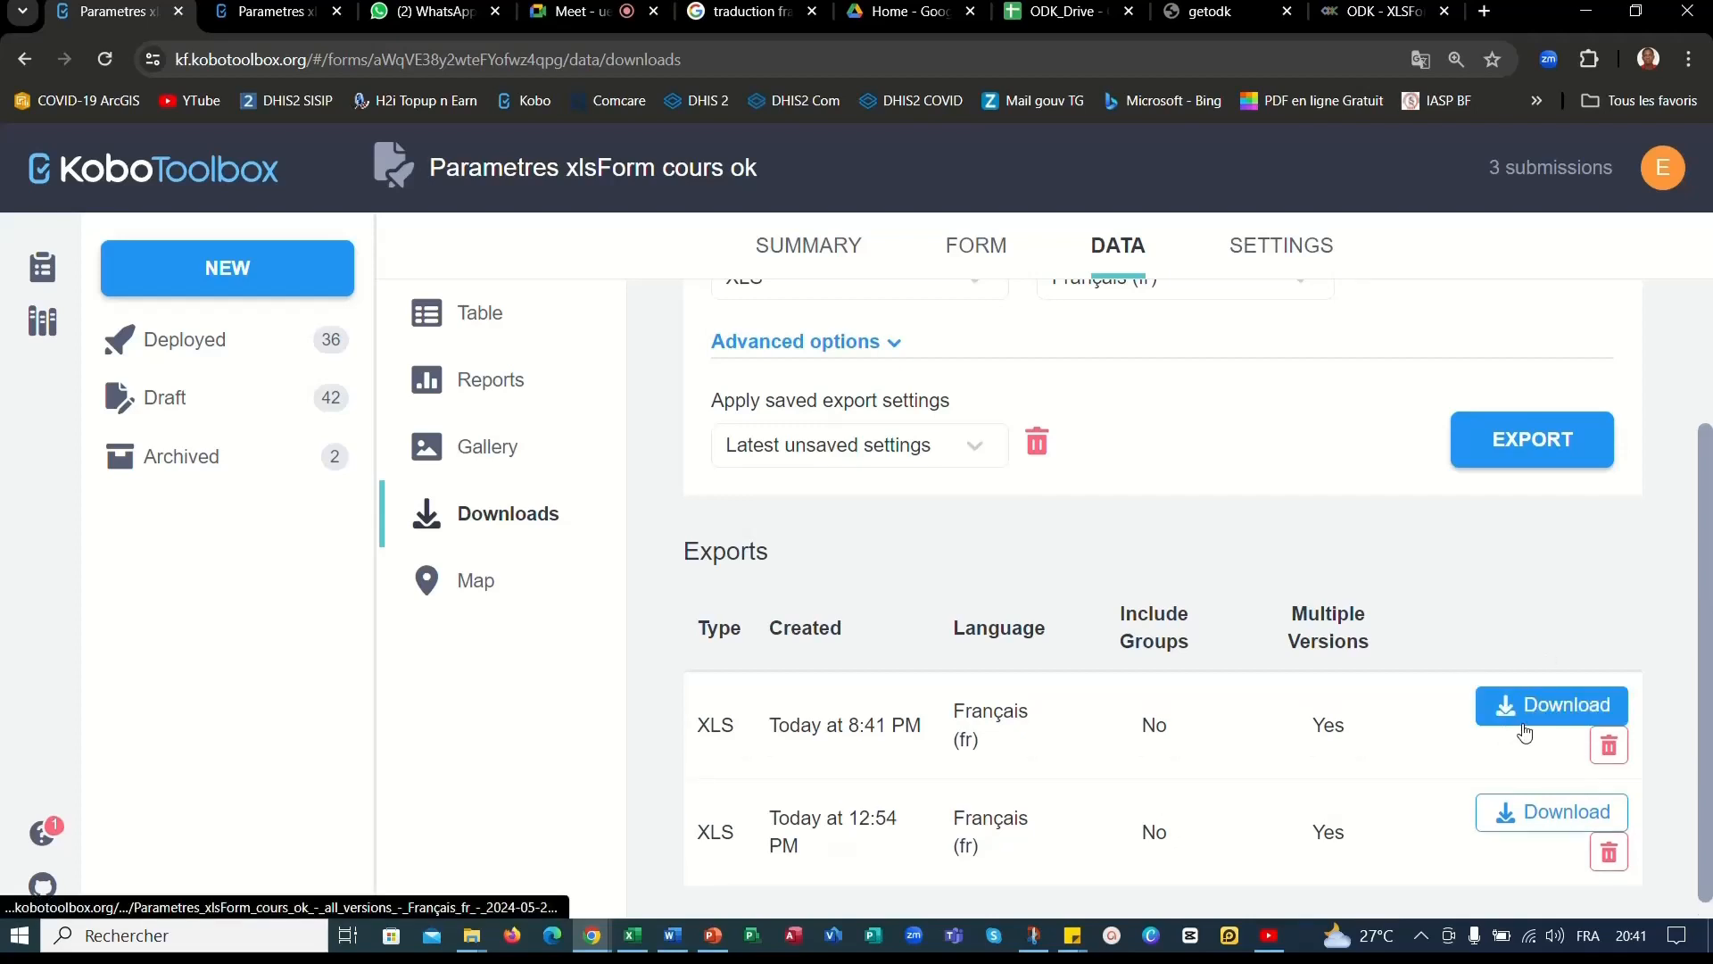
left_click(1514, 713)
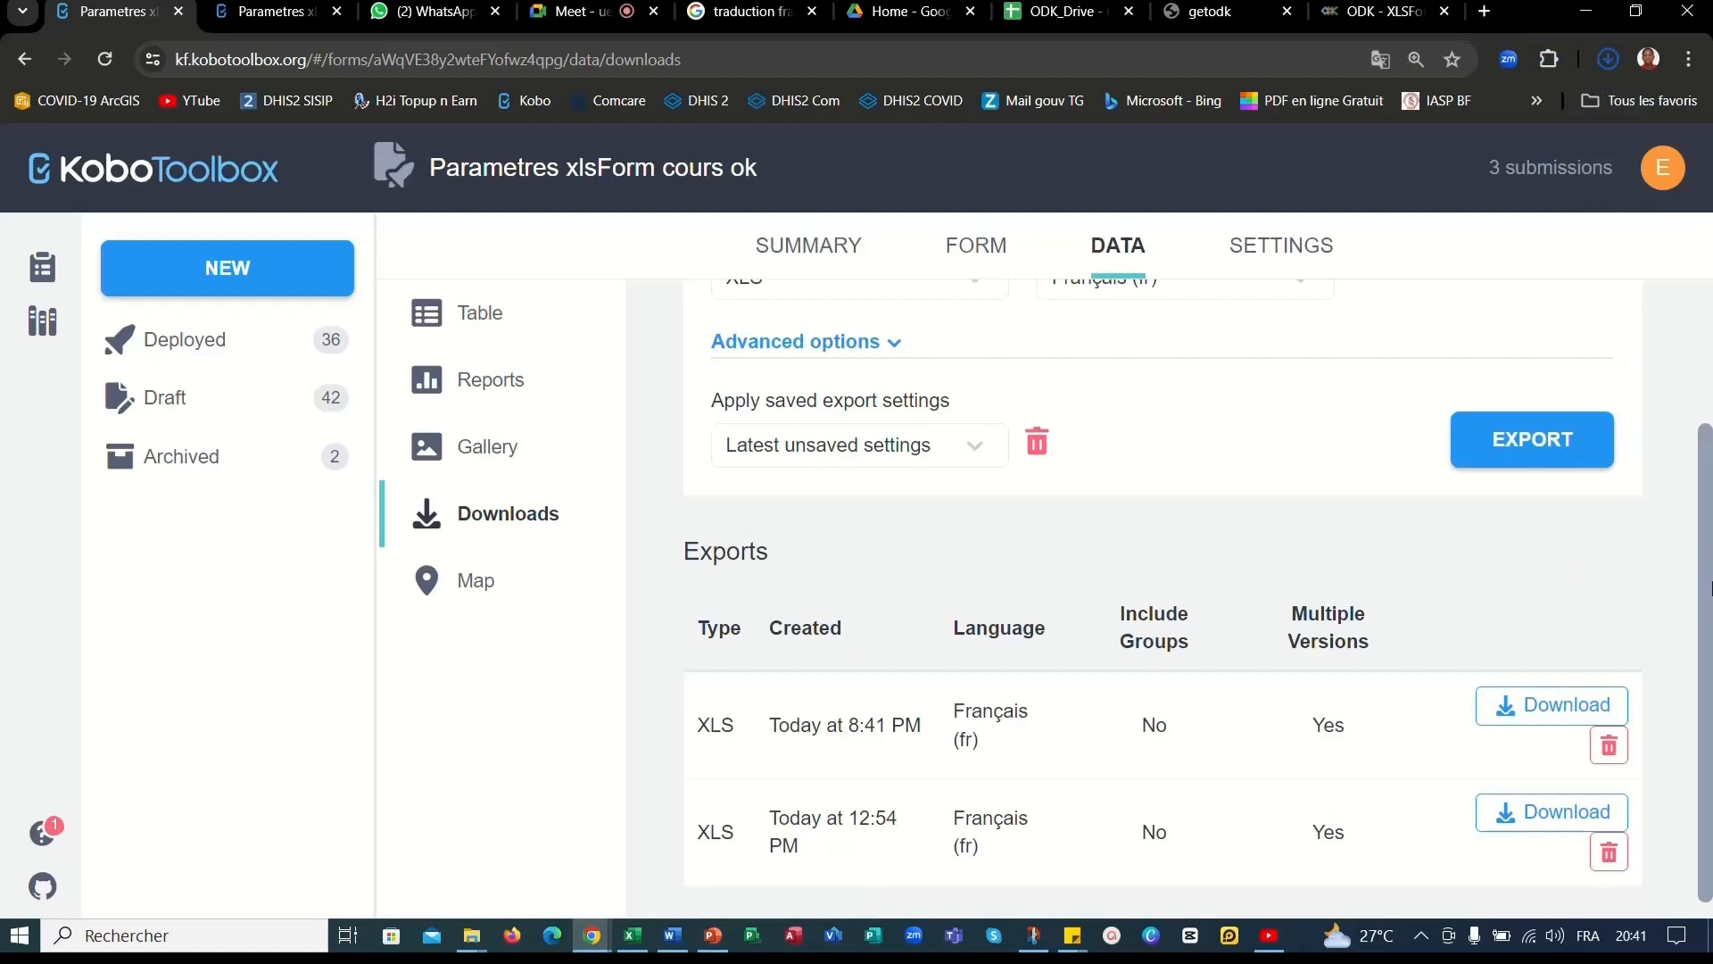
Look over the available export types, keeping XLS selected.
left_click_drag(1709, 589, 1708, 478)
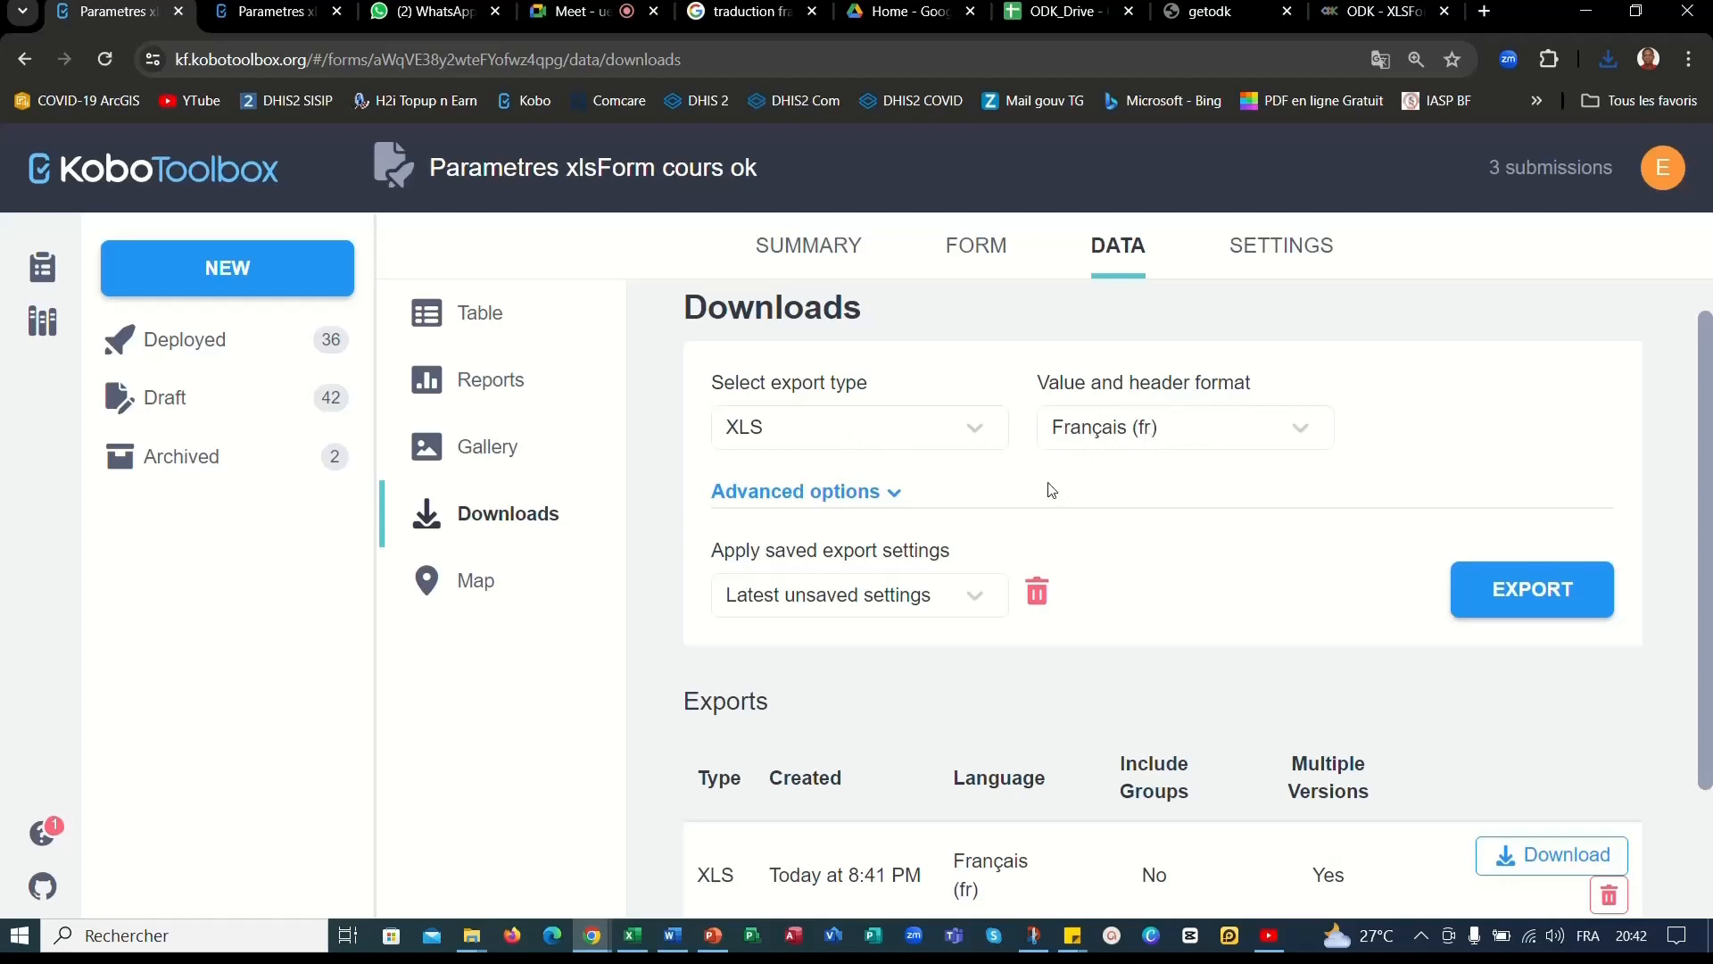
left_click(982, 438)
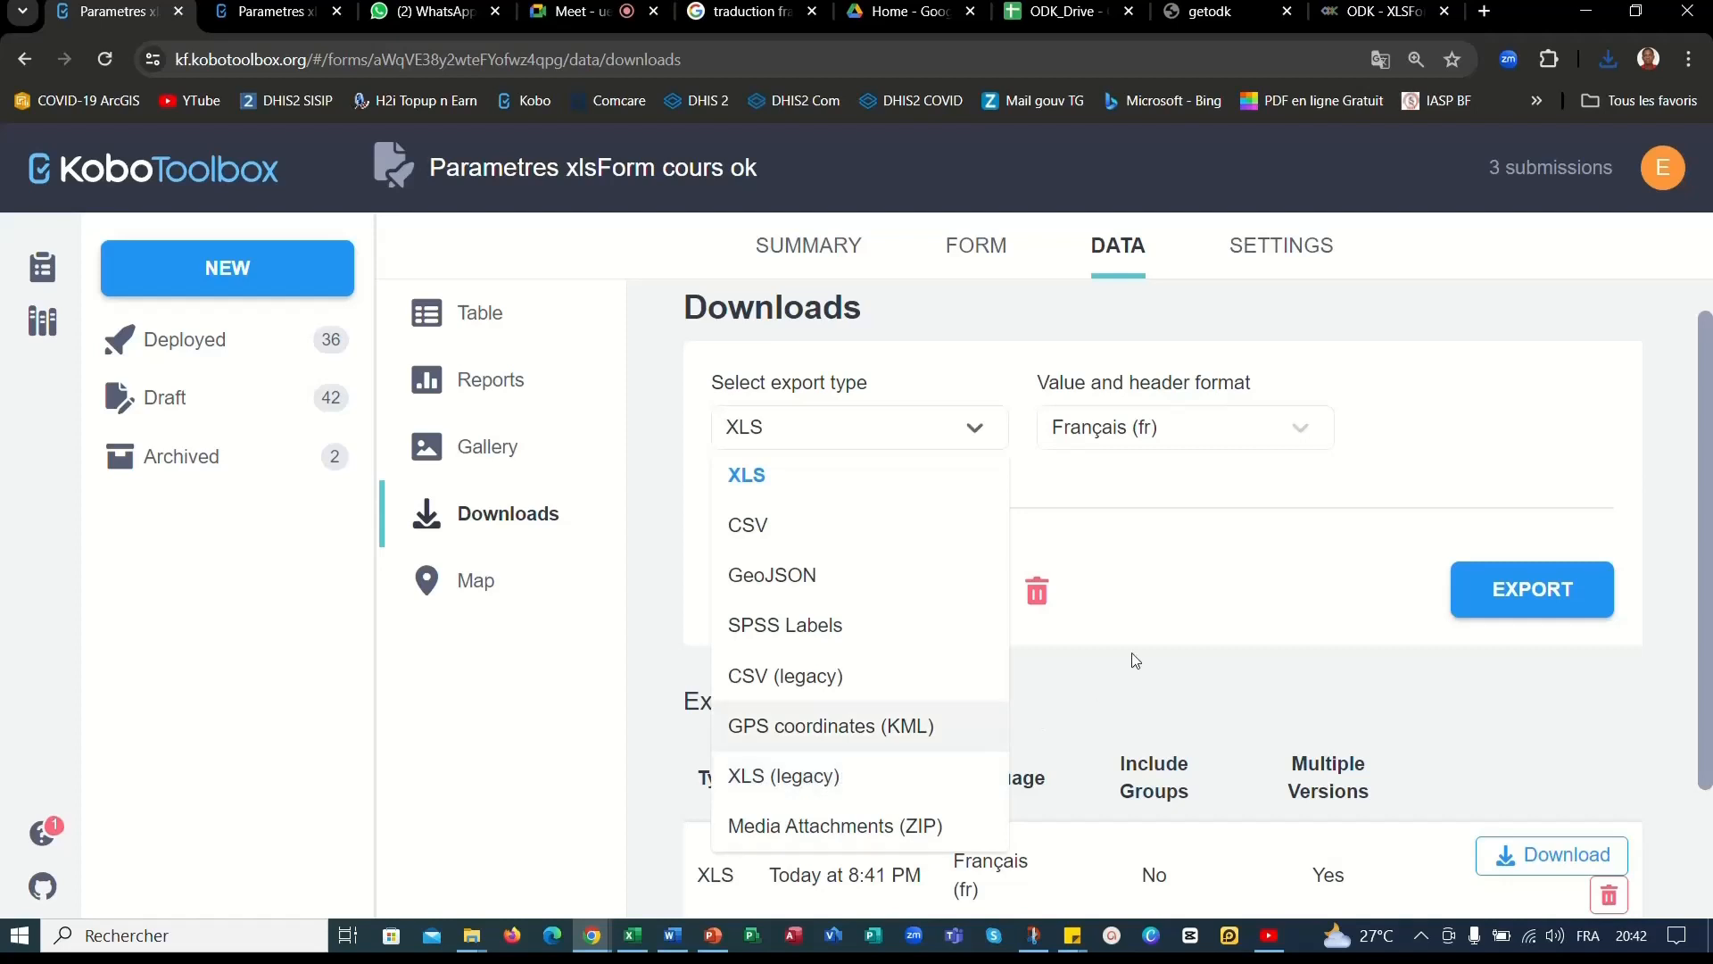
left_click(1216, 606)
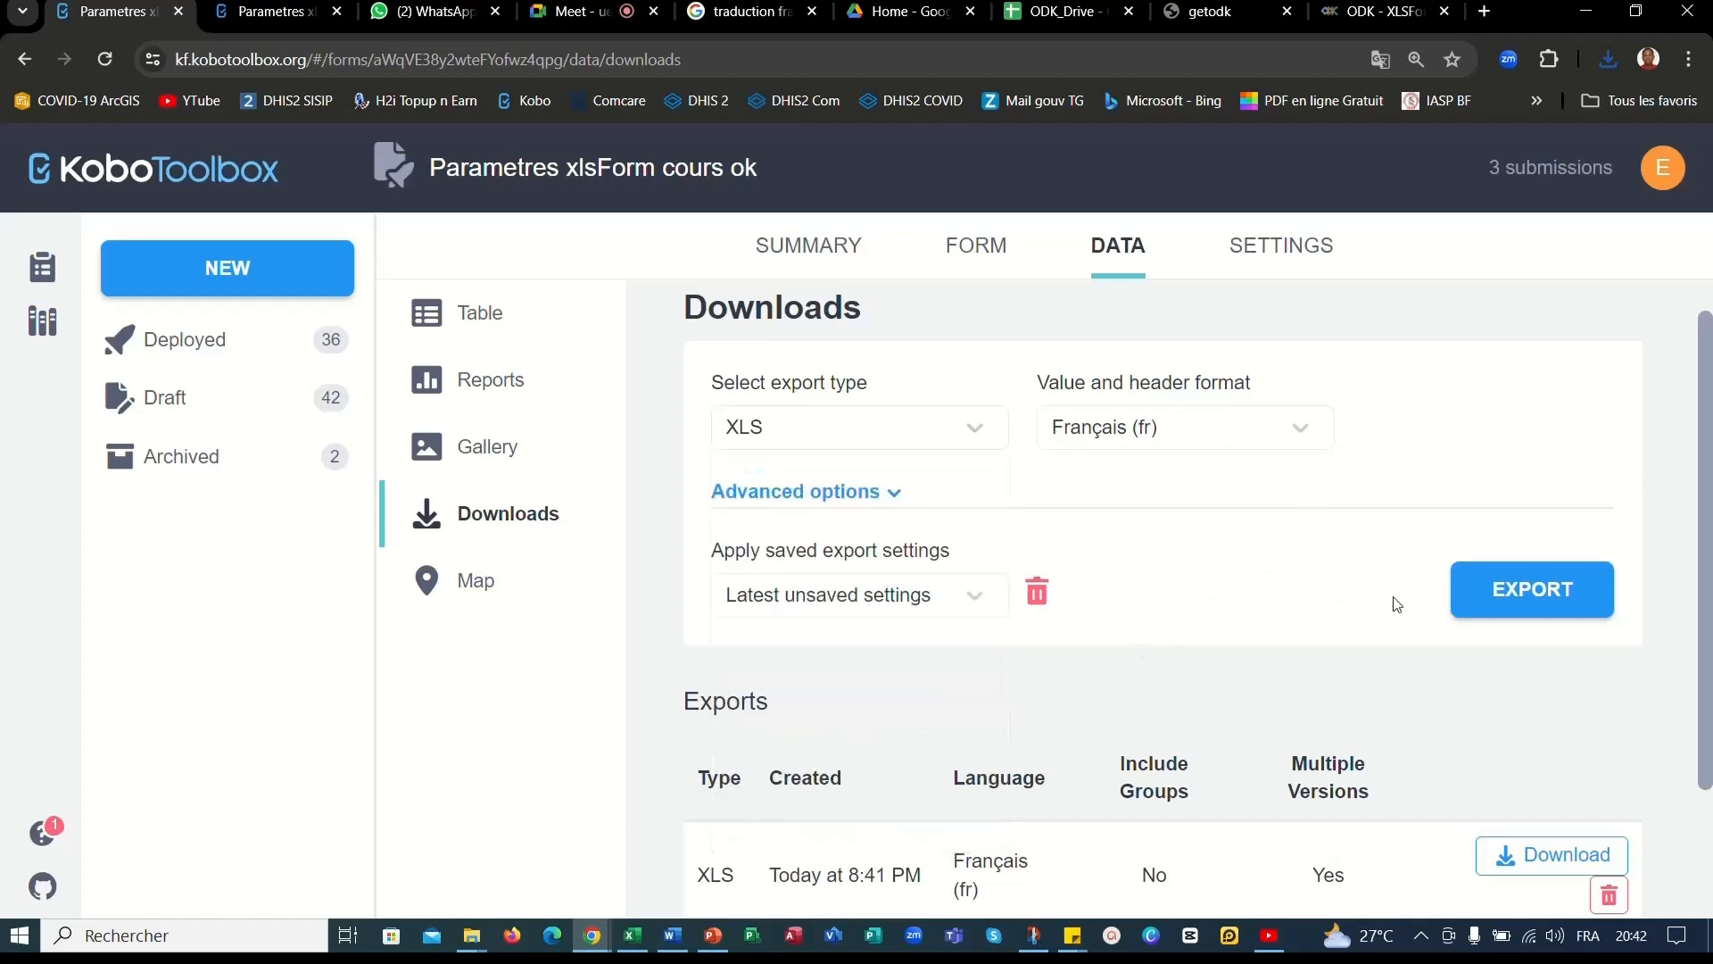
Locate the newly downloaded Parametres_xlsForm_cours_ok export in the downloads folder, open it in Excel and enable editing.
left_click_drag(1709, 510, 1710, 633)
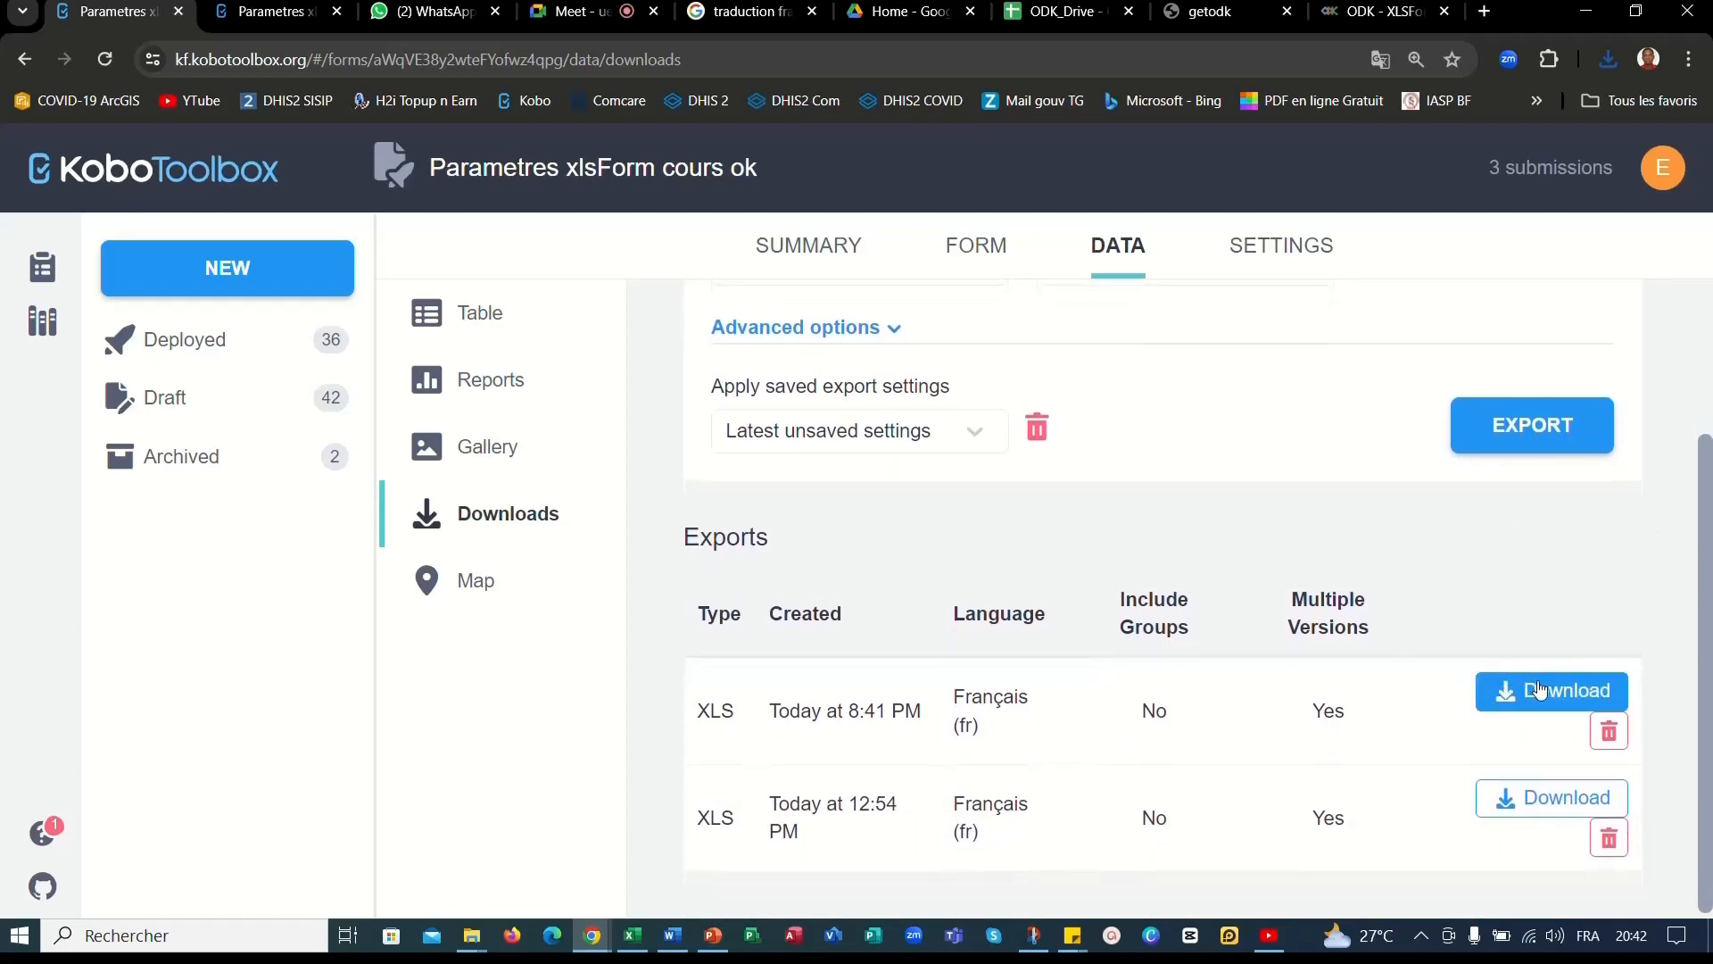
left_click(1610, 62)
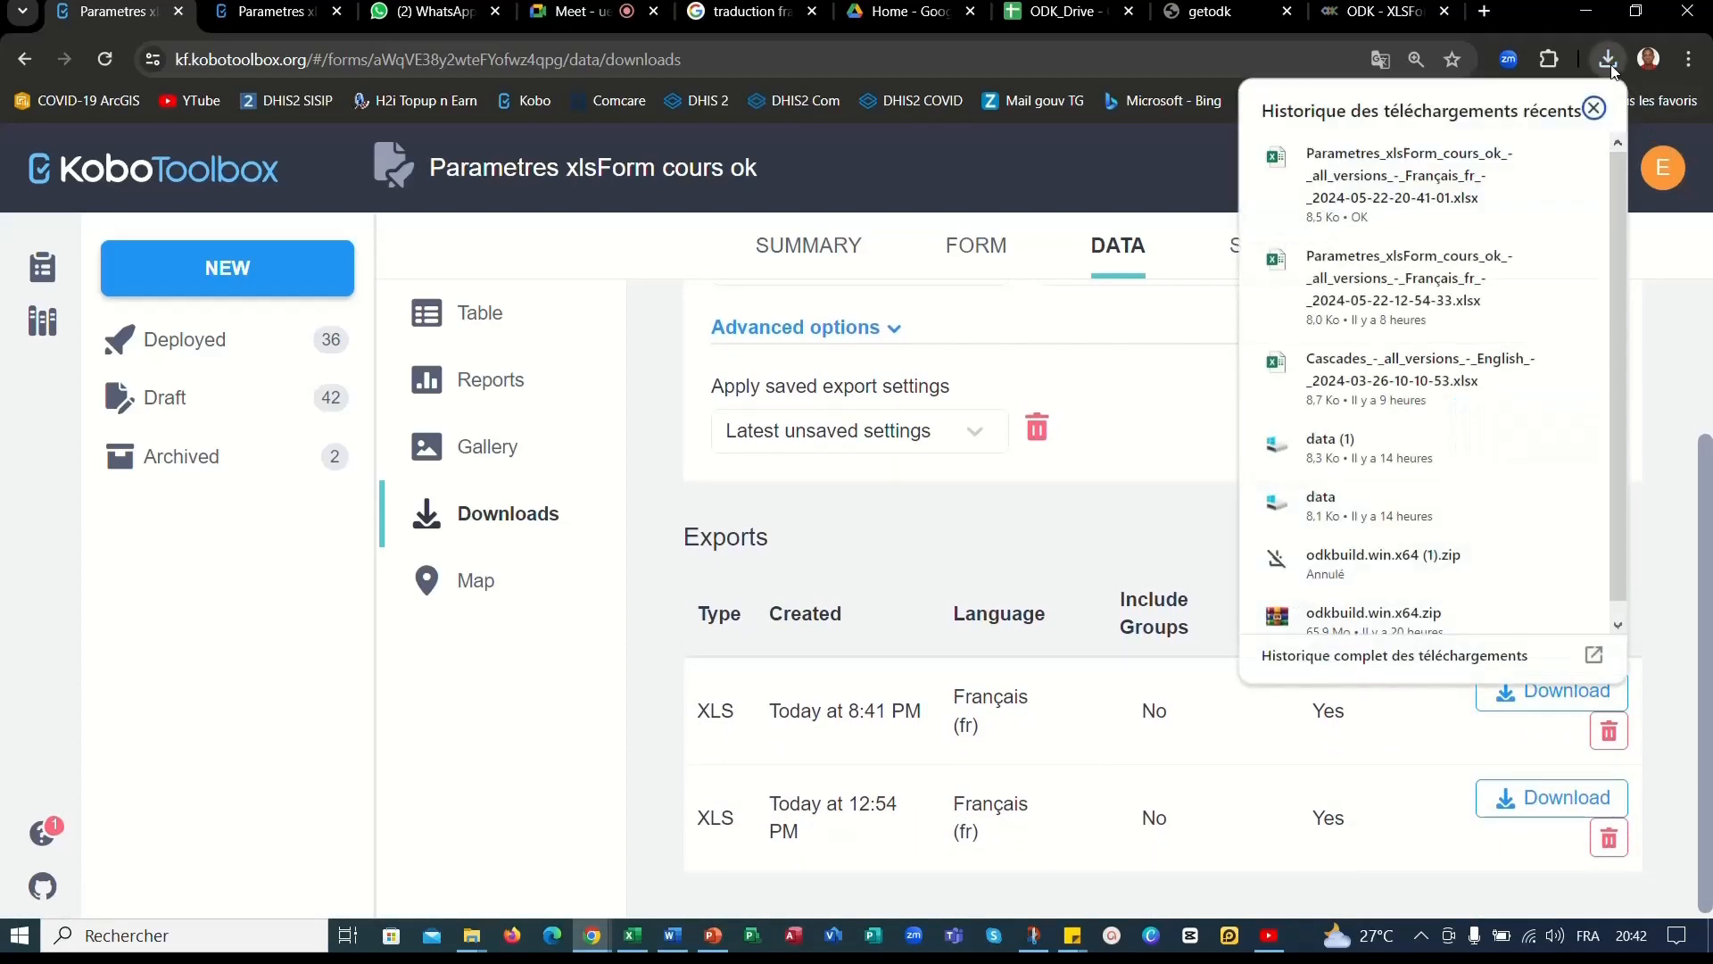
mouse_move(1531, 161)
left_click(1530, 157)
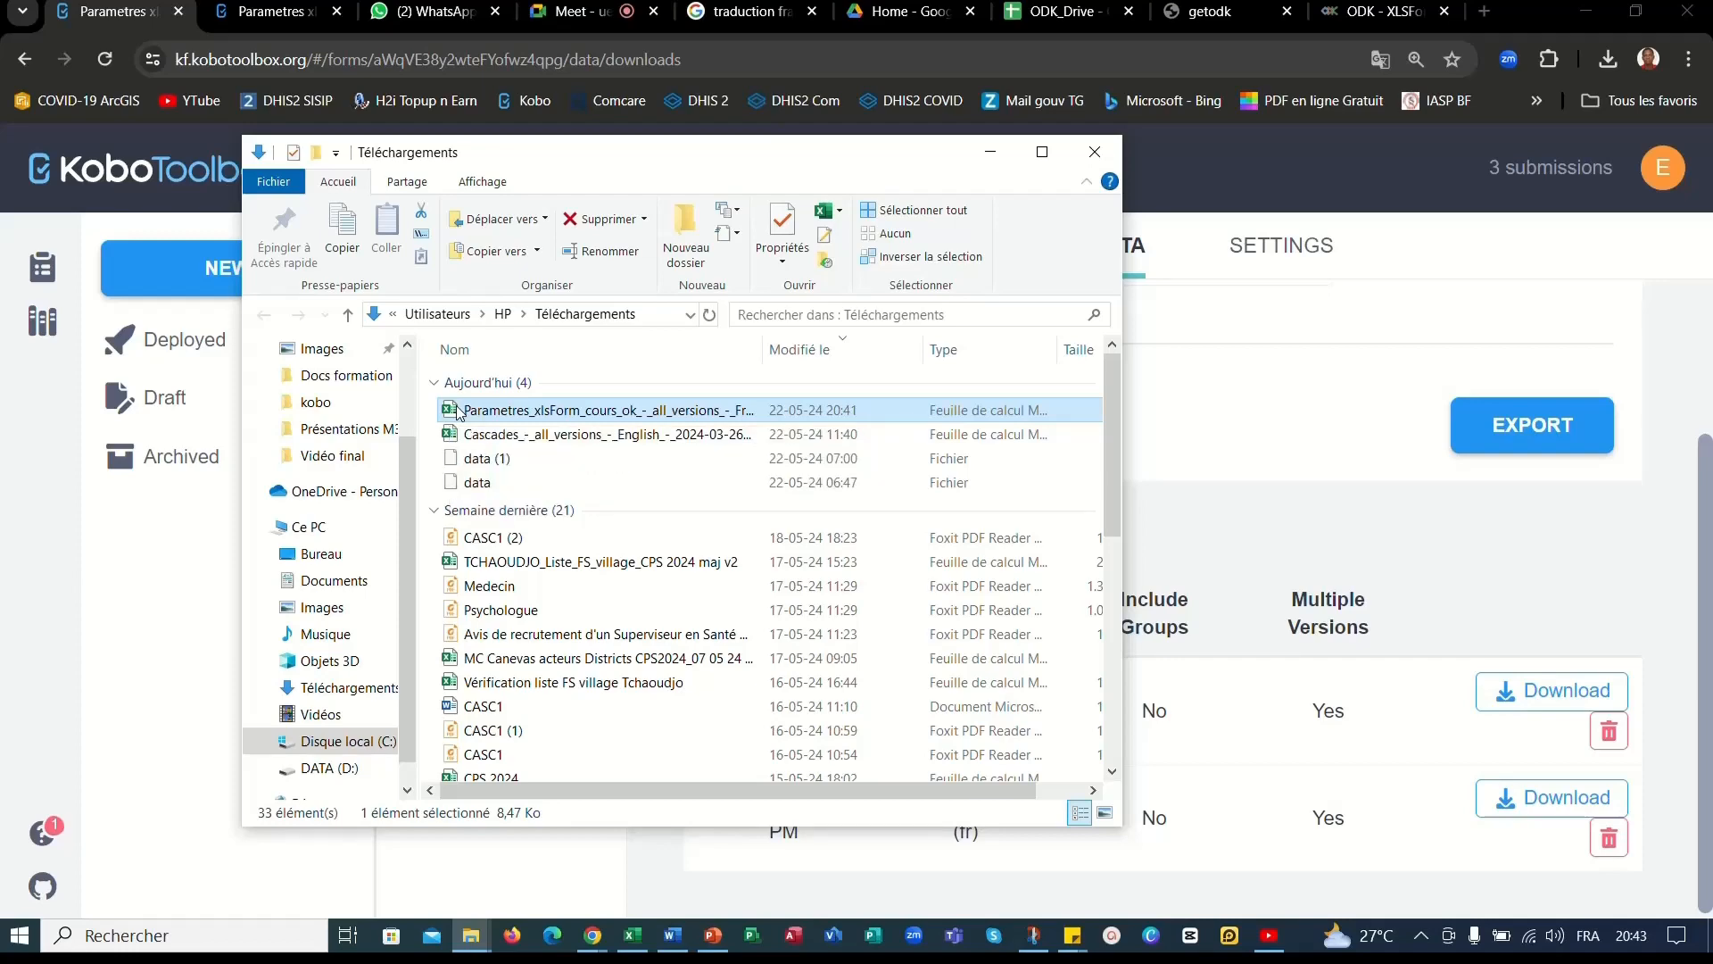
key("alt+Tab")
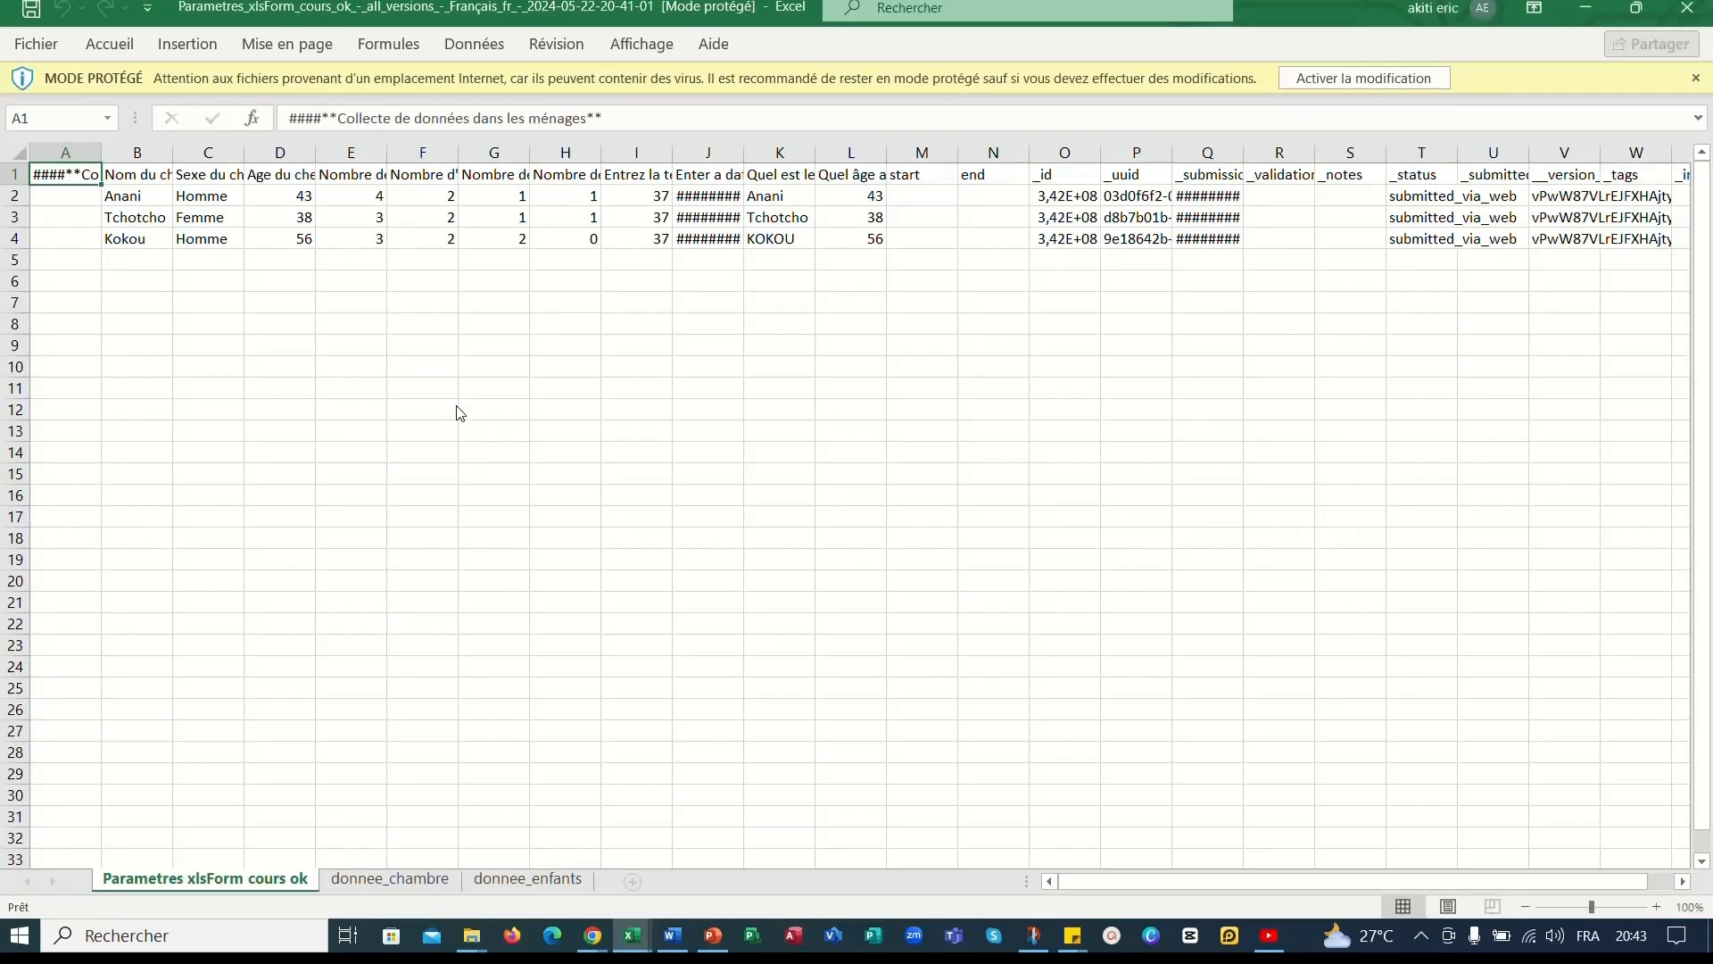
left_click(1340, 82)
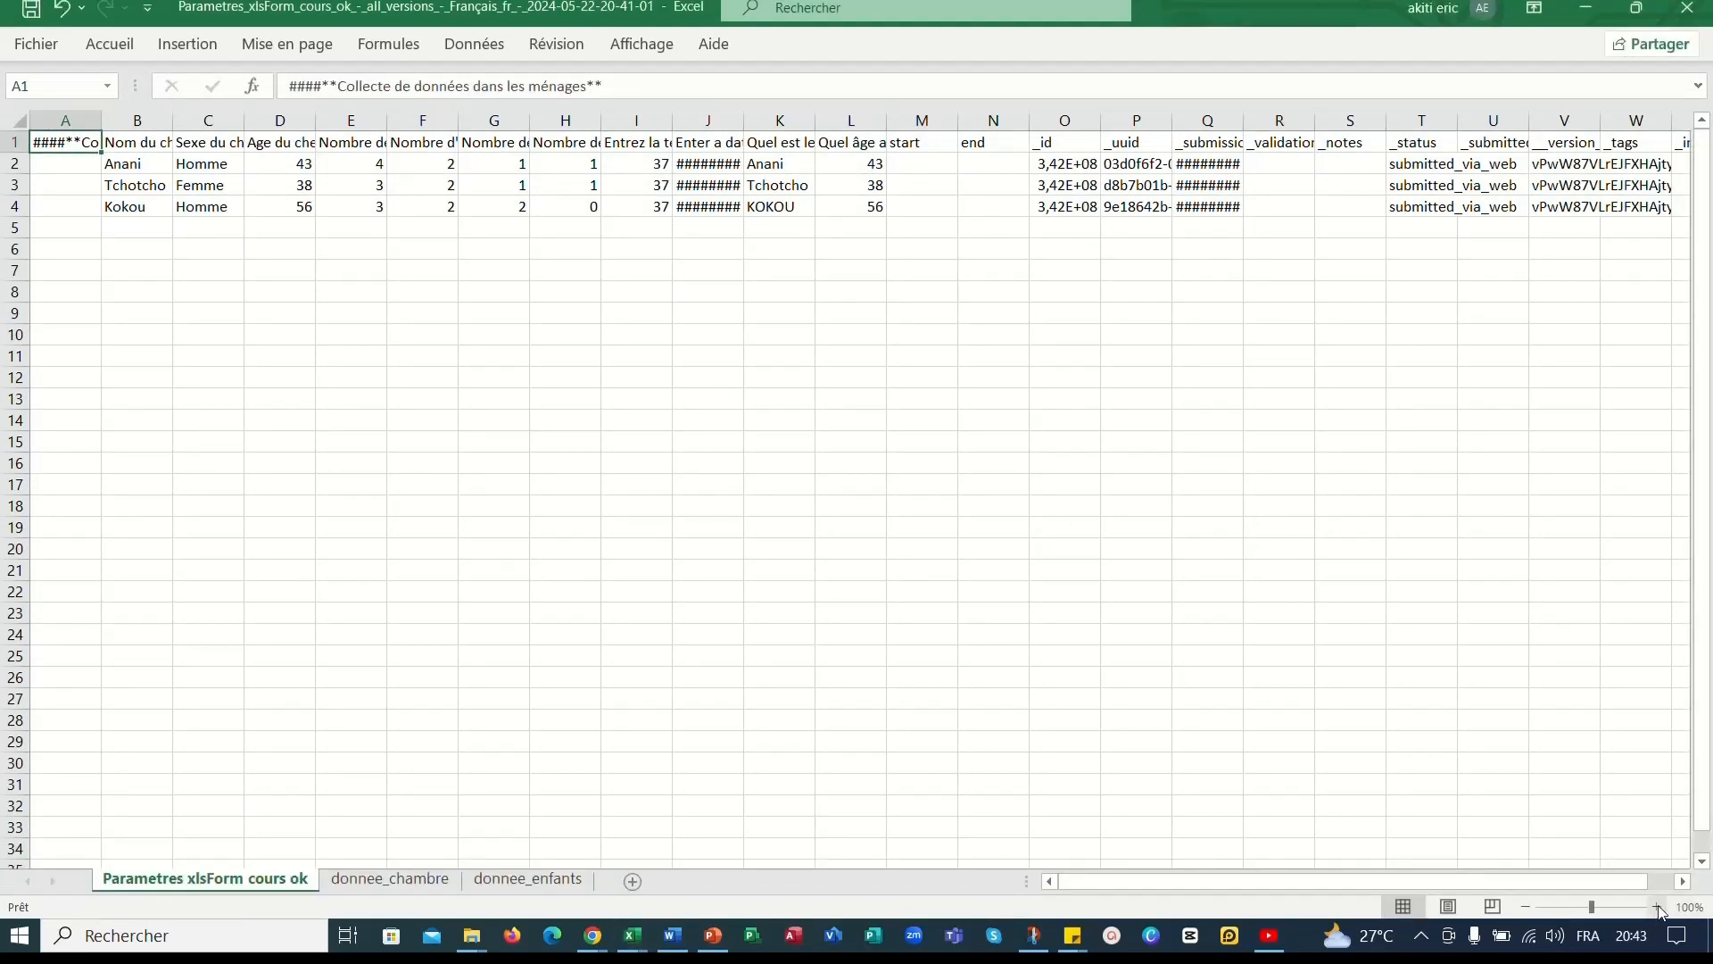
Wrap and bold the header row of the main data sheet, and fit column J's width to its dates.
left_click(1660, 907)
left_click(1659, 907)
left_click(1659, 907)
left_click(1660, 908)
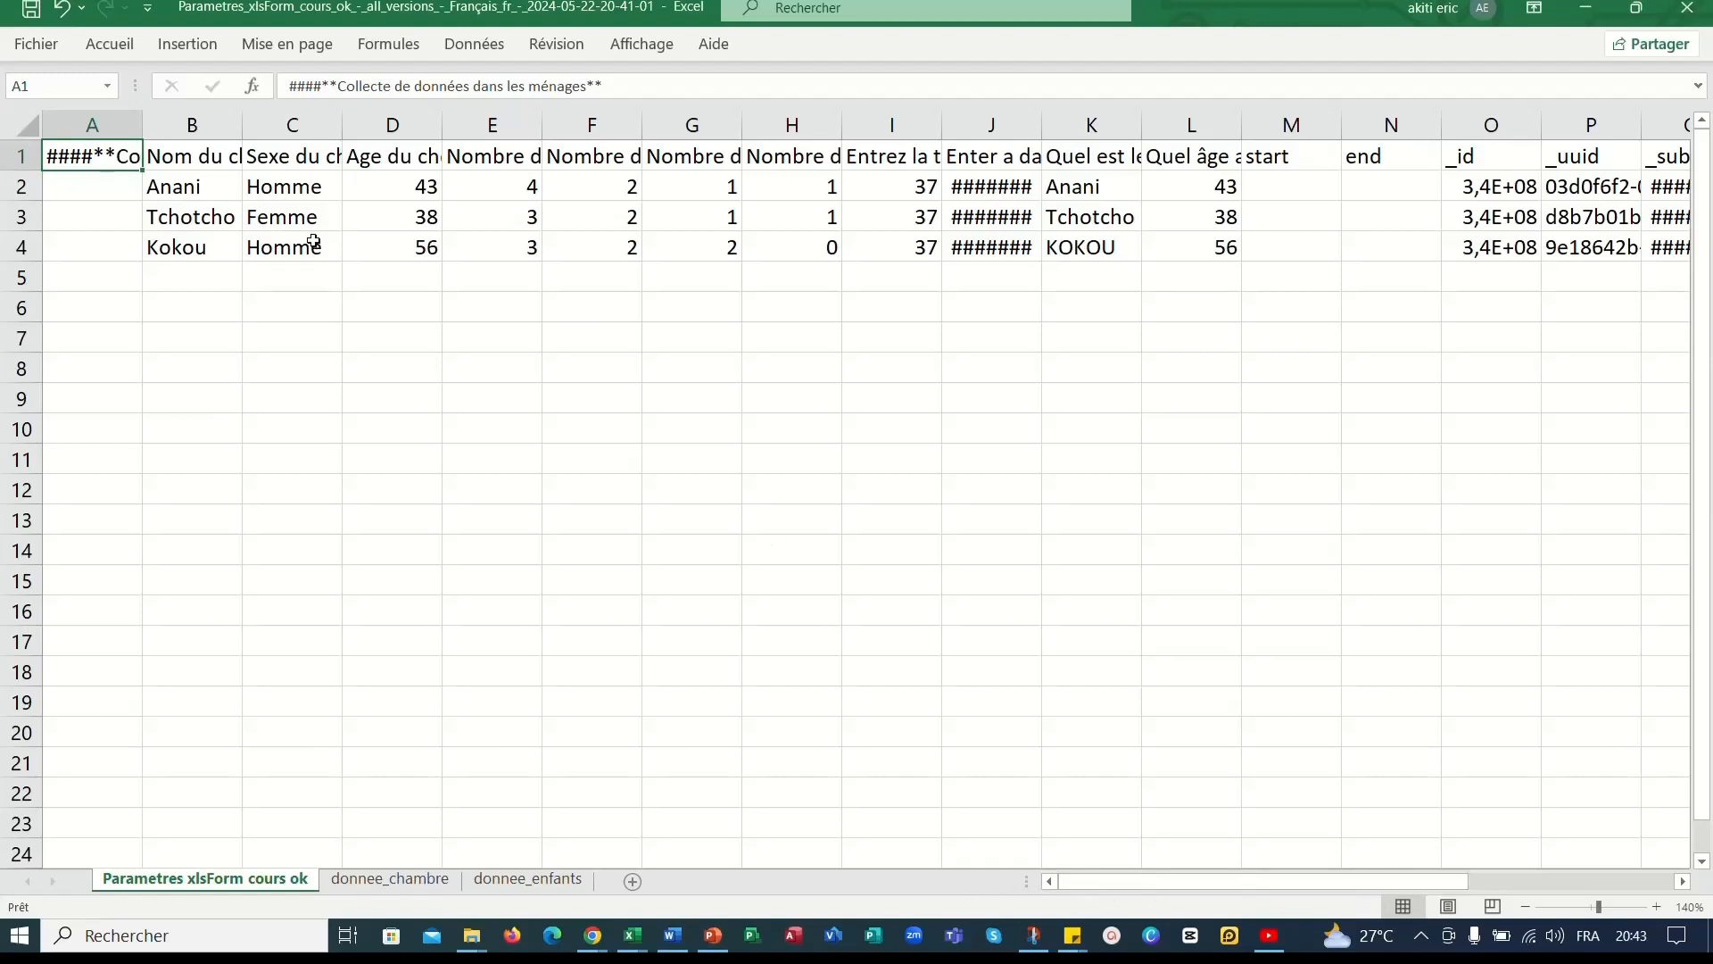
left_click(20, 157)
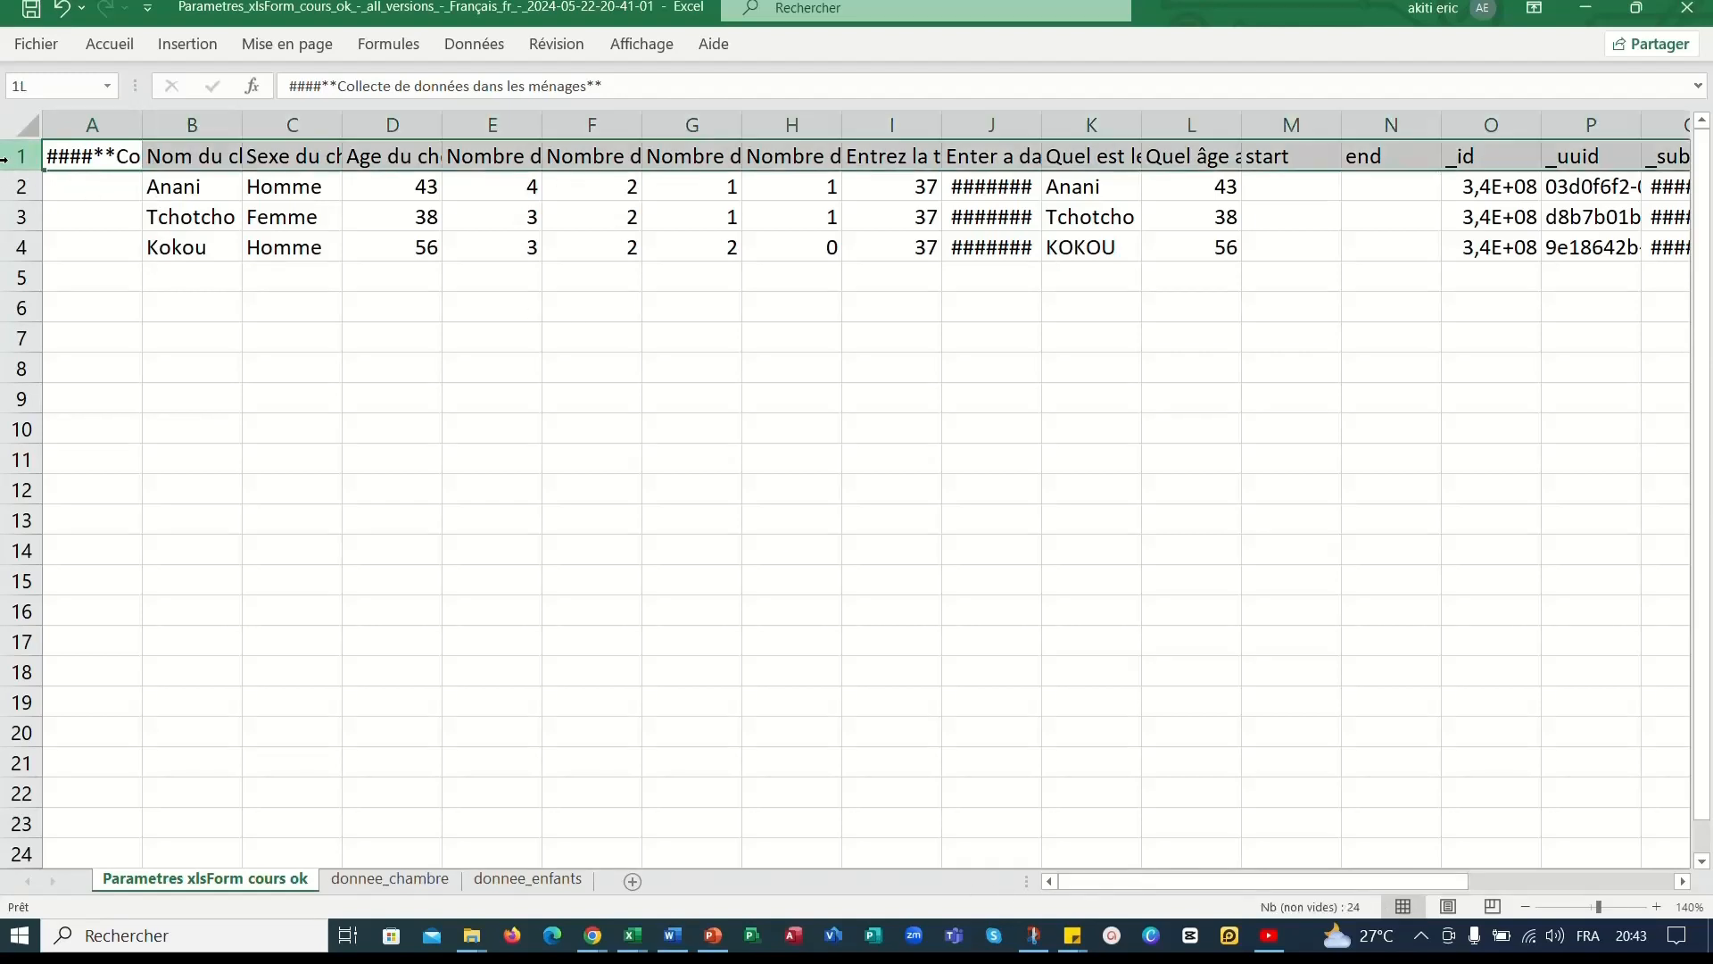
left_click(105, 46)
left_click(543, 88)
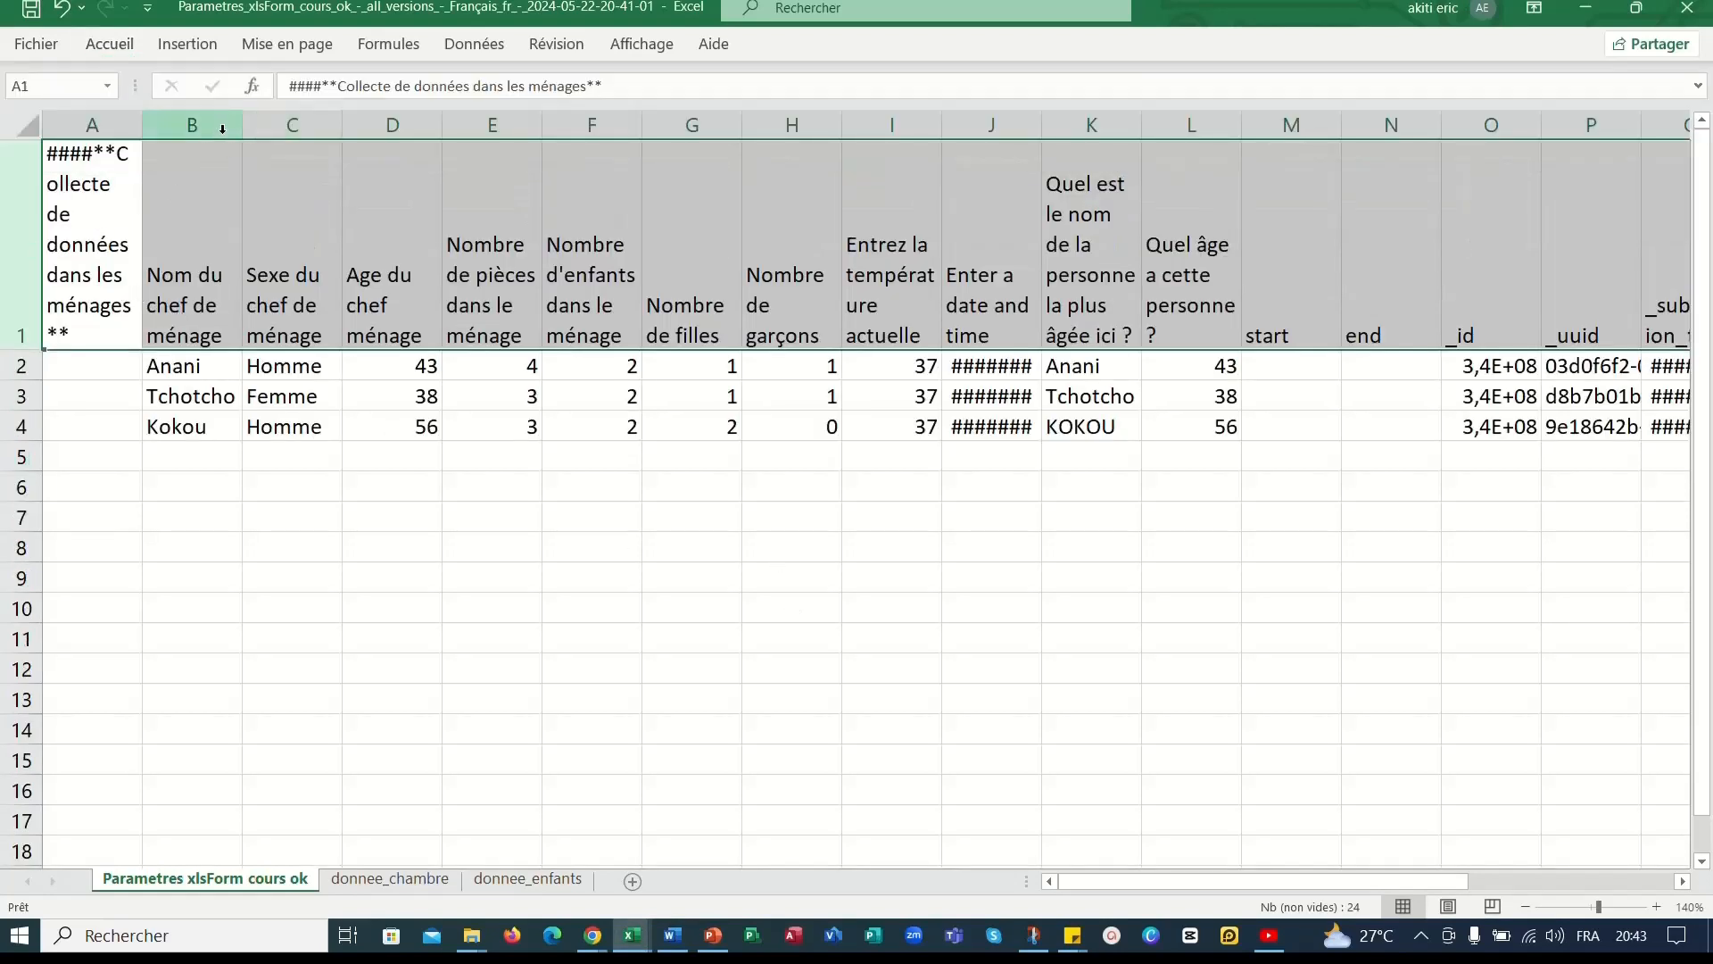
key("ctrl+g")
left_click(644, 668)
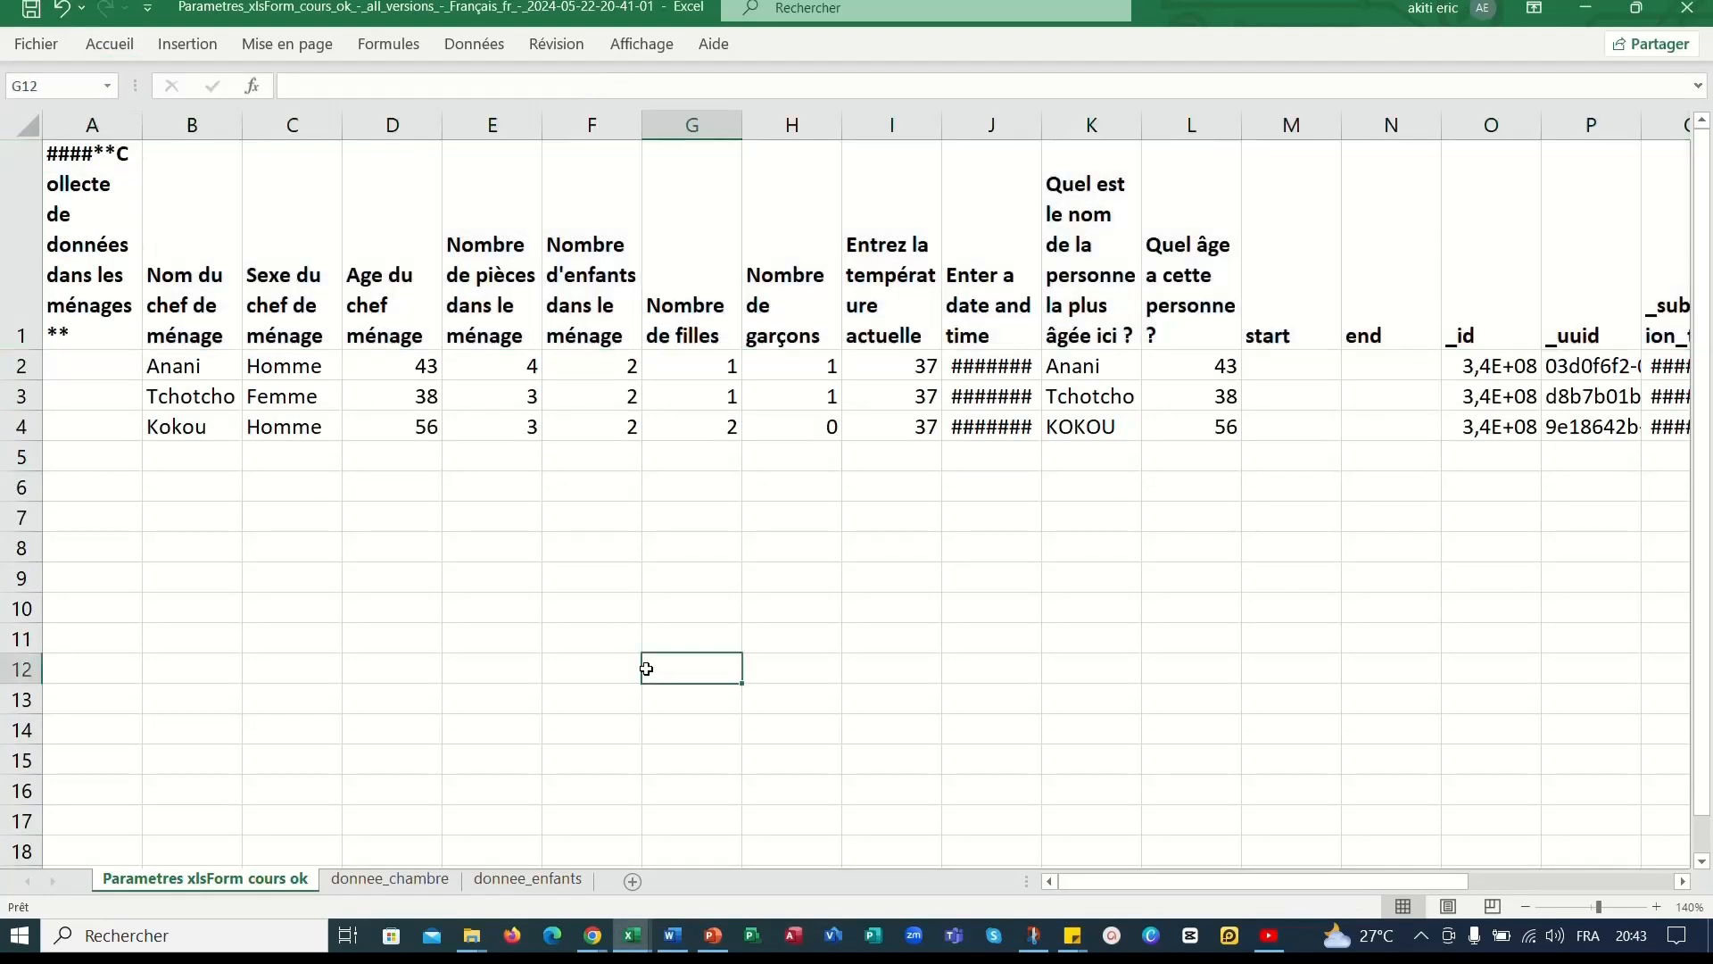
double_click(1038, 124)
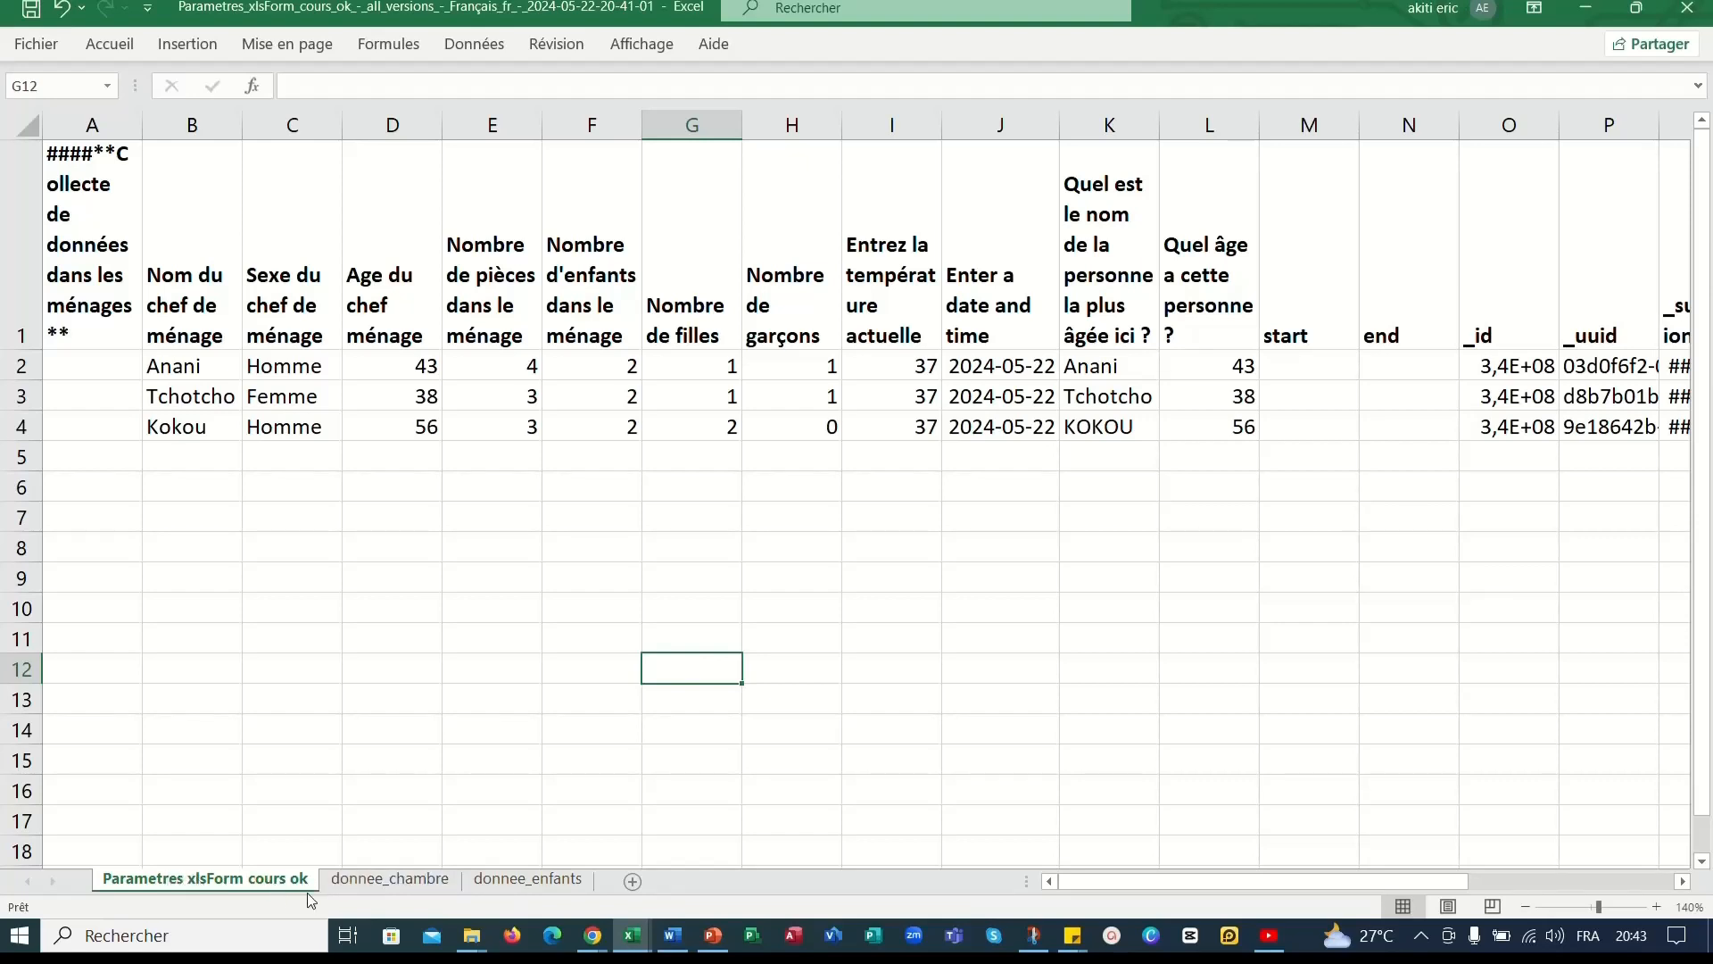
Look over the donnee_chambre and donnee_enfants sheets, and set the zoom of donnee_chambre to 140%.
left_click(363, 883)
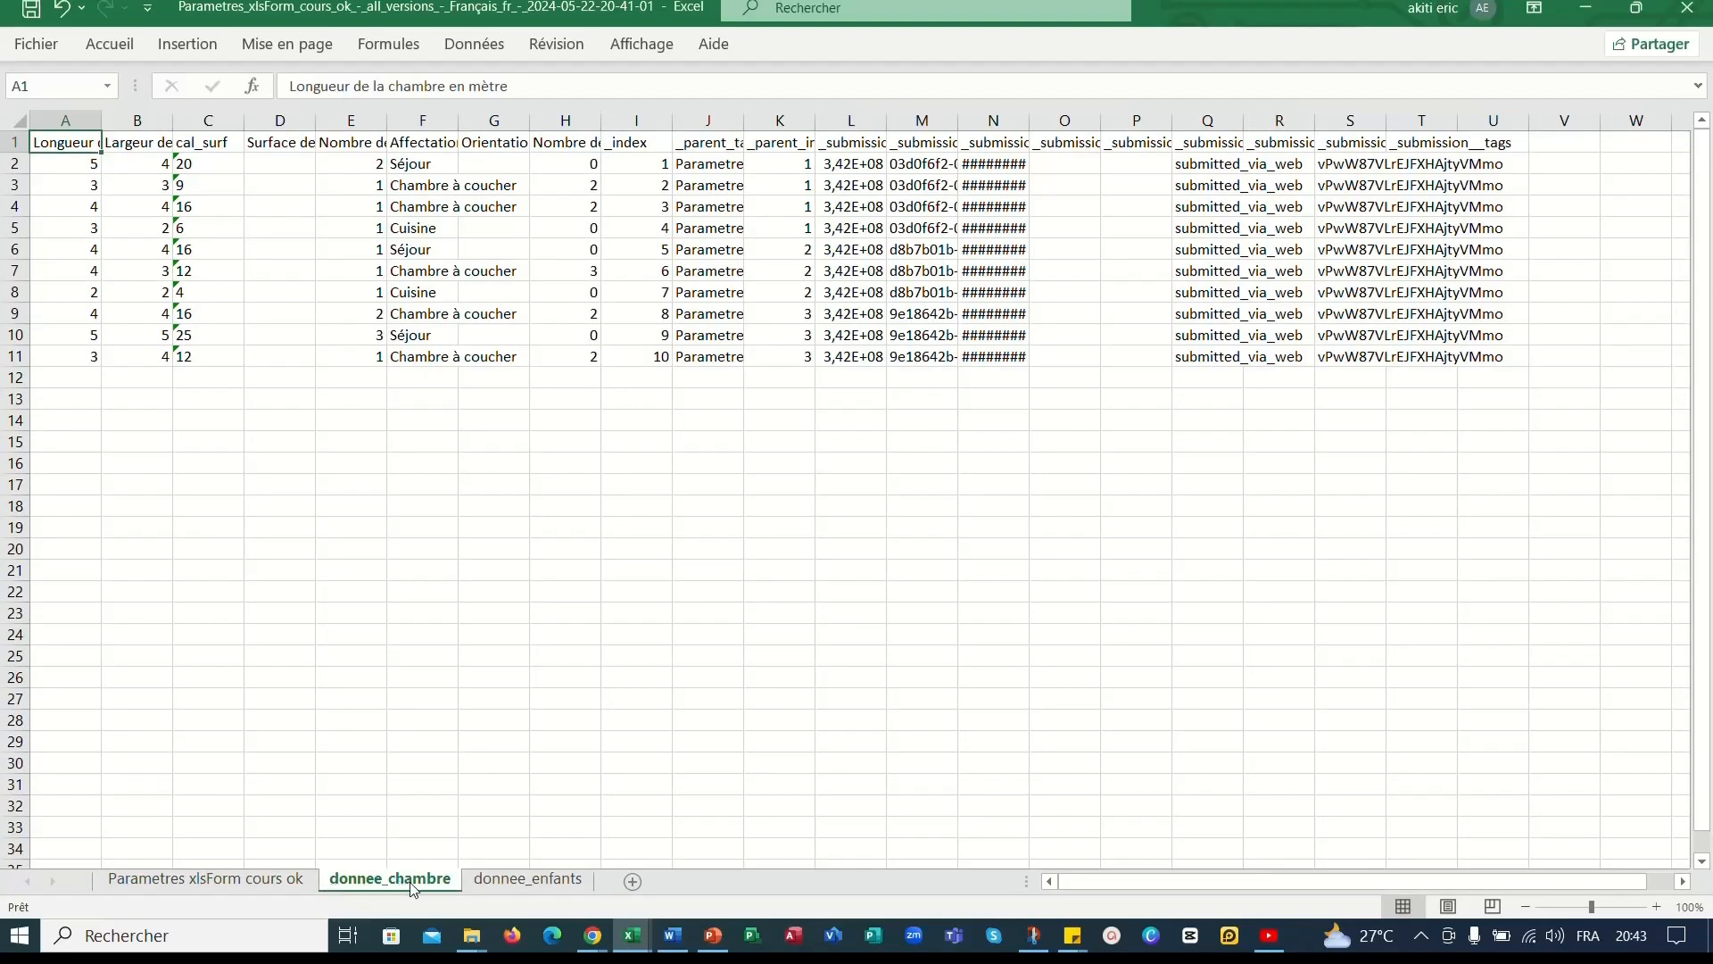
left_click(524, 883)
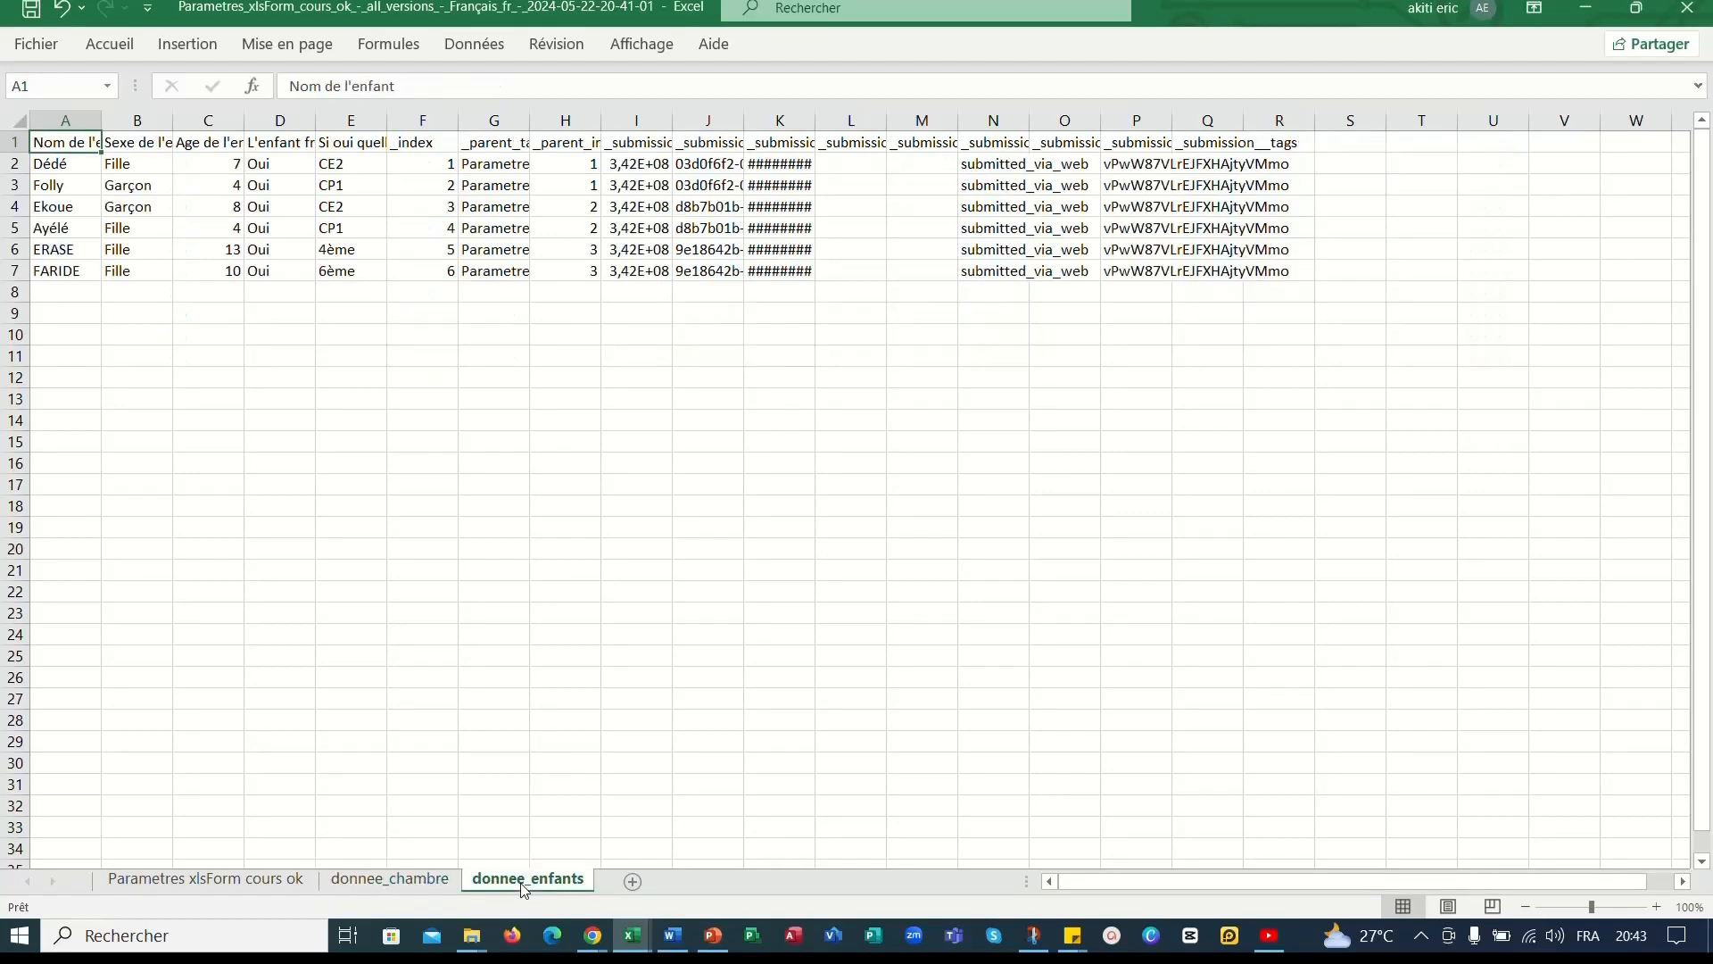
left_click(390, 881)
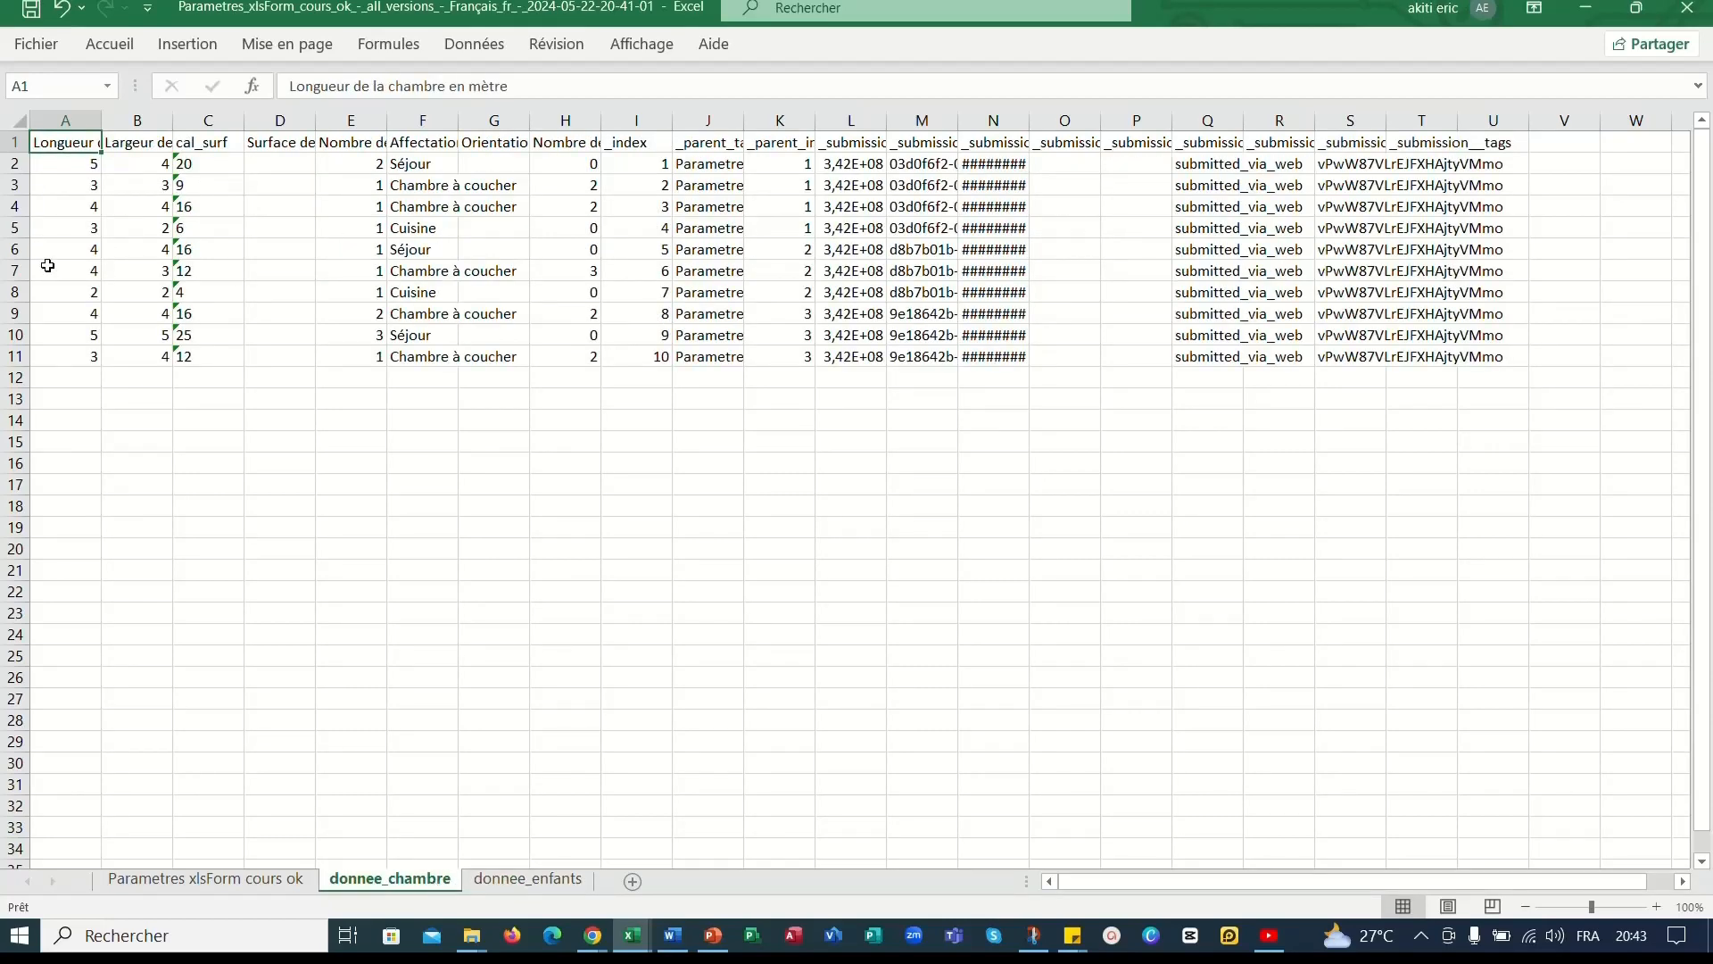
left_click(14, 142)
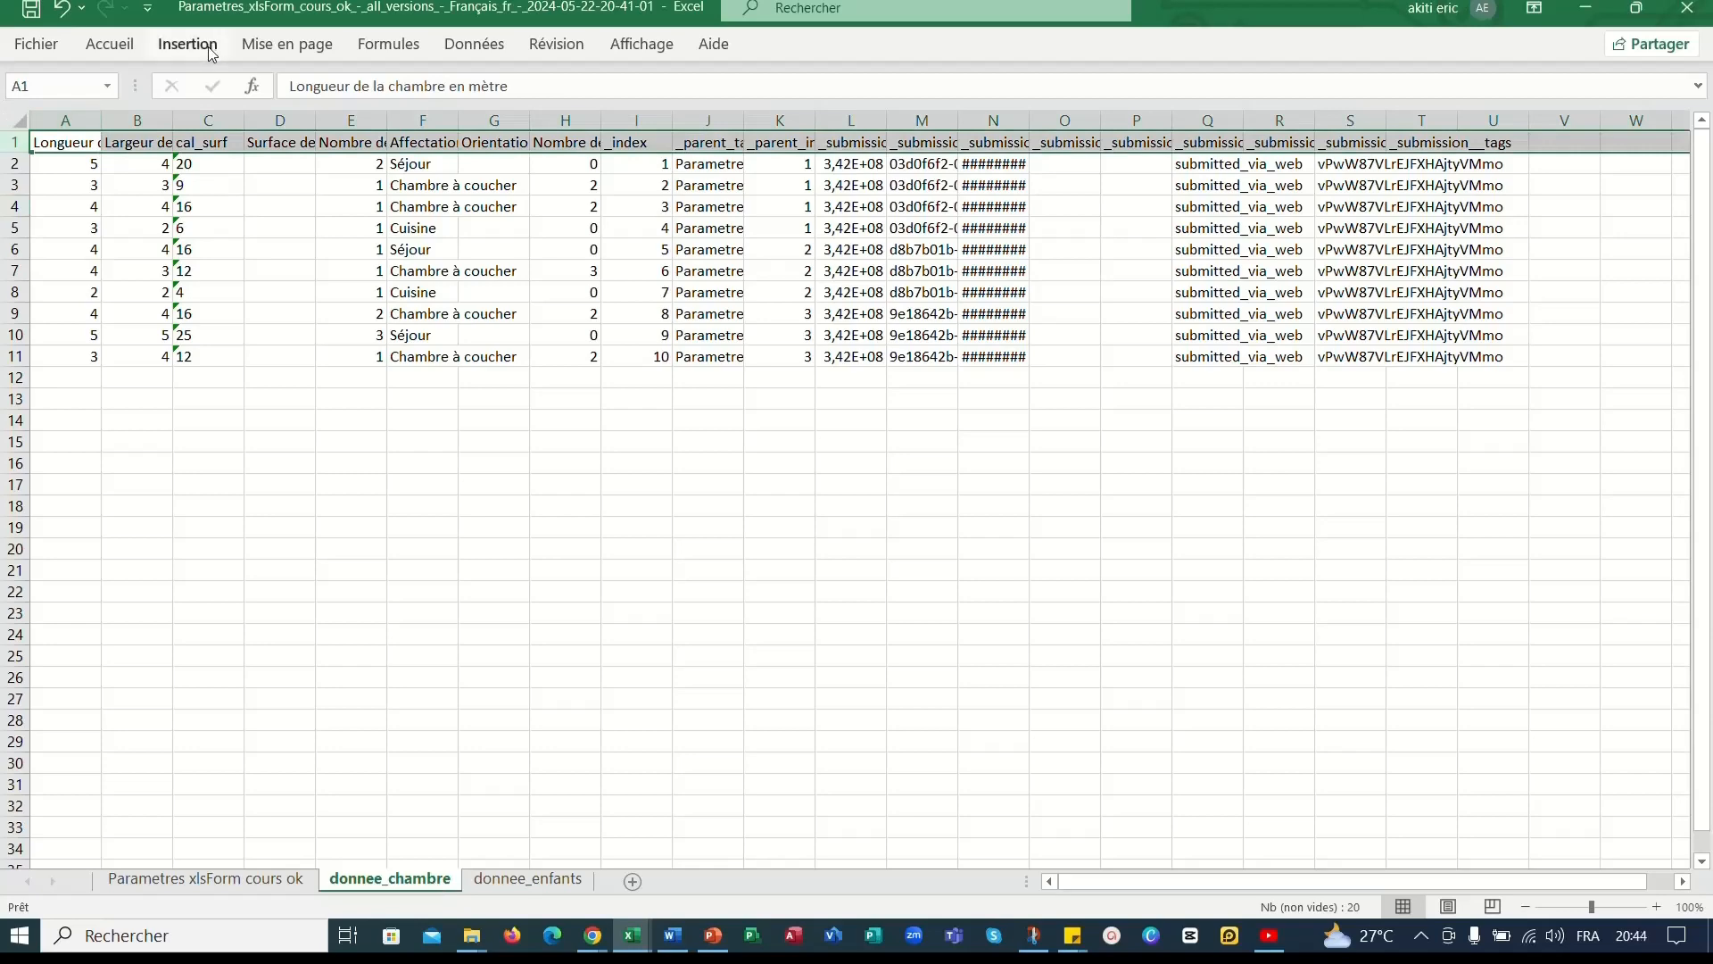
left_click(1661, 907)
left_click(1662, 907)
left_click(1661, 908)
left_click(1662, 907)
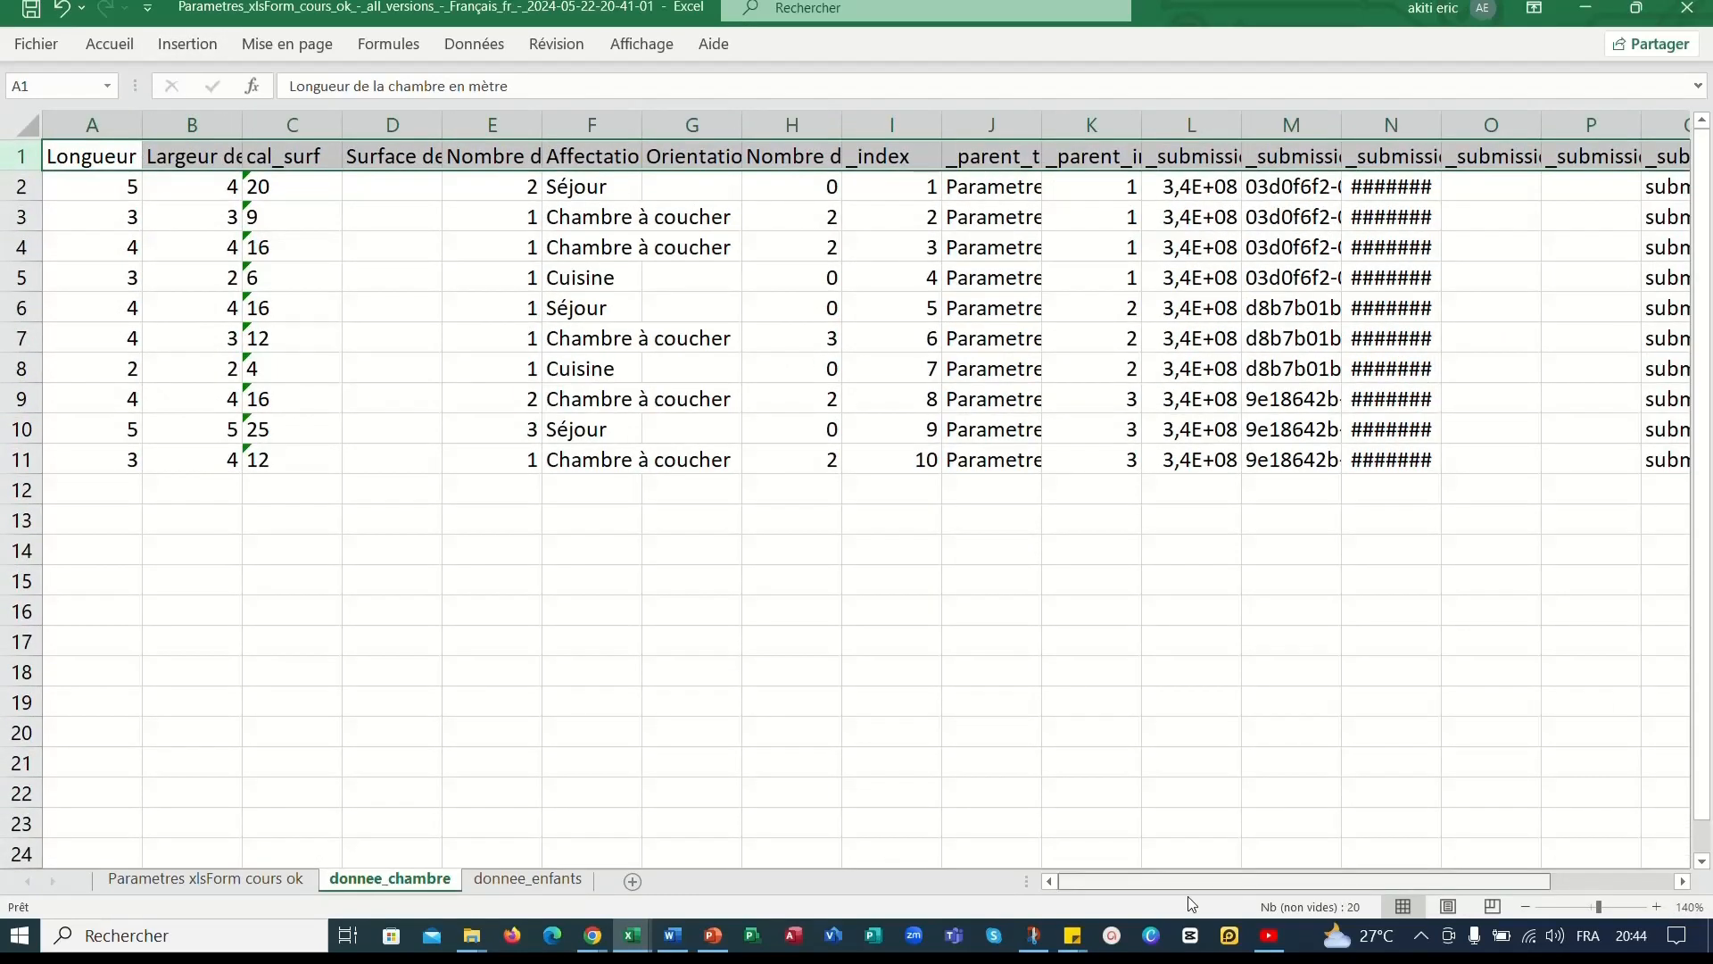
Examine each household's _index value in the last column of the Parametres xlsForm cours ok sheet.
left_click(241, 880)
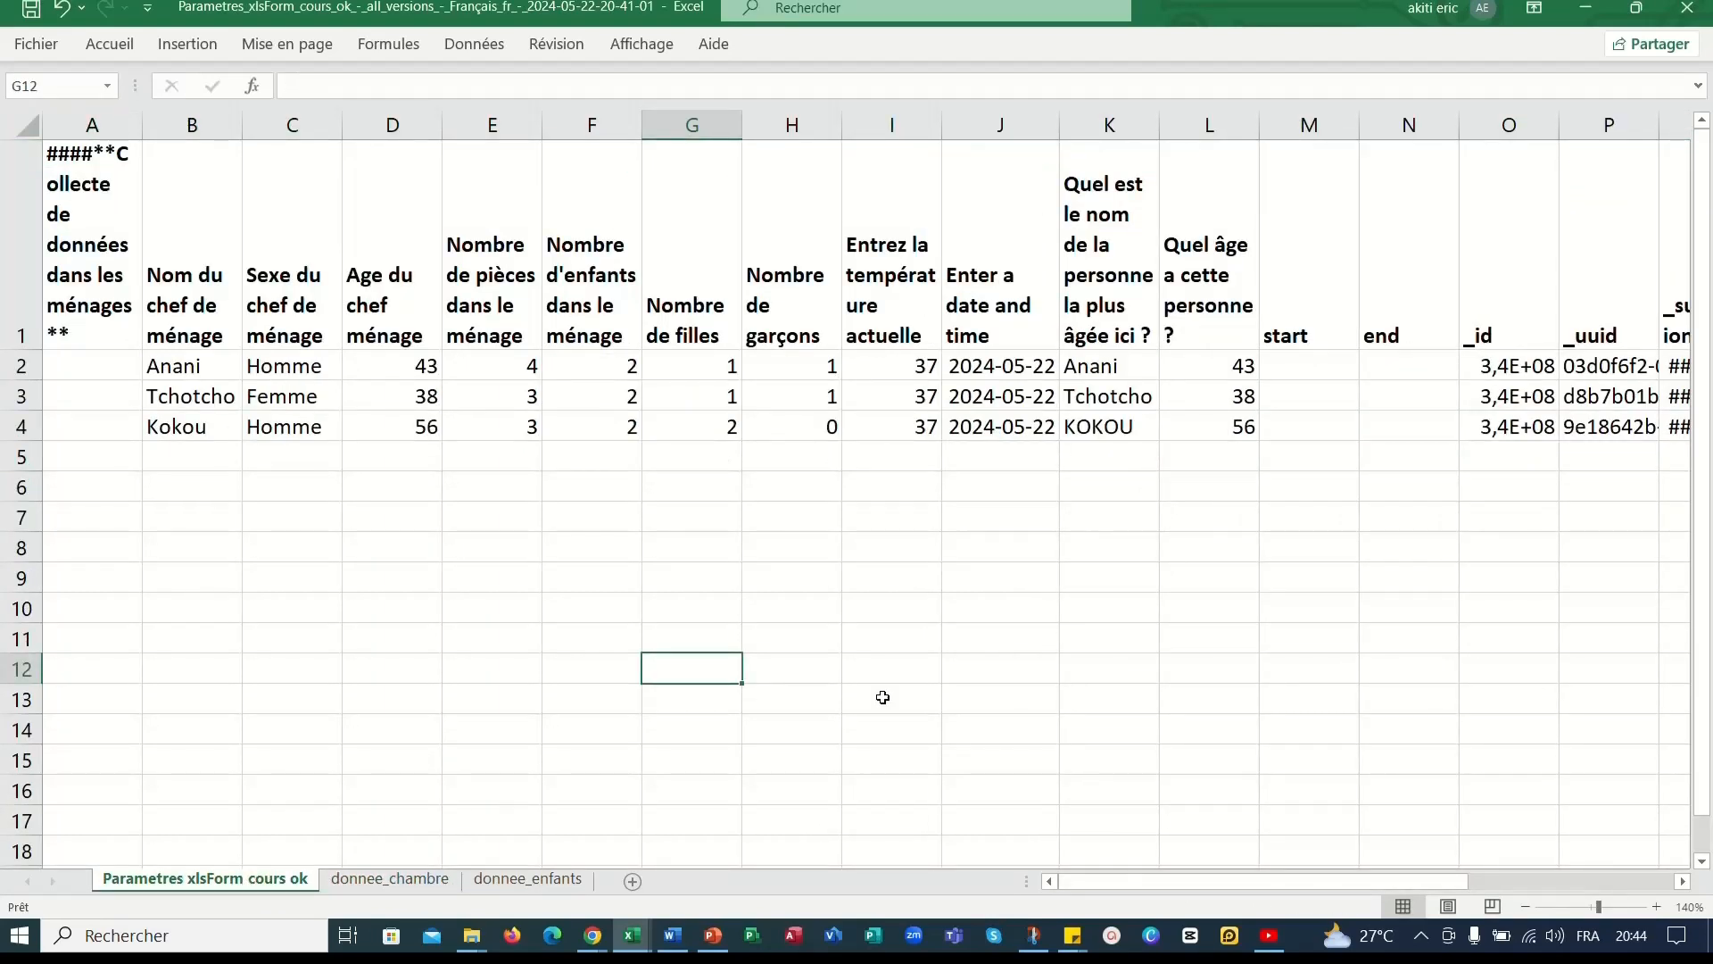
left_click_drag(1096, 881, 1436, 864)
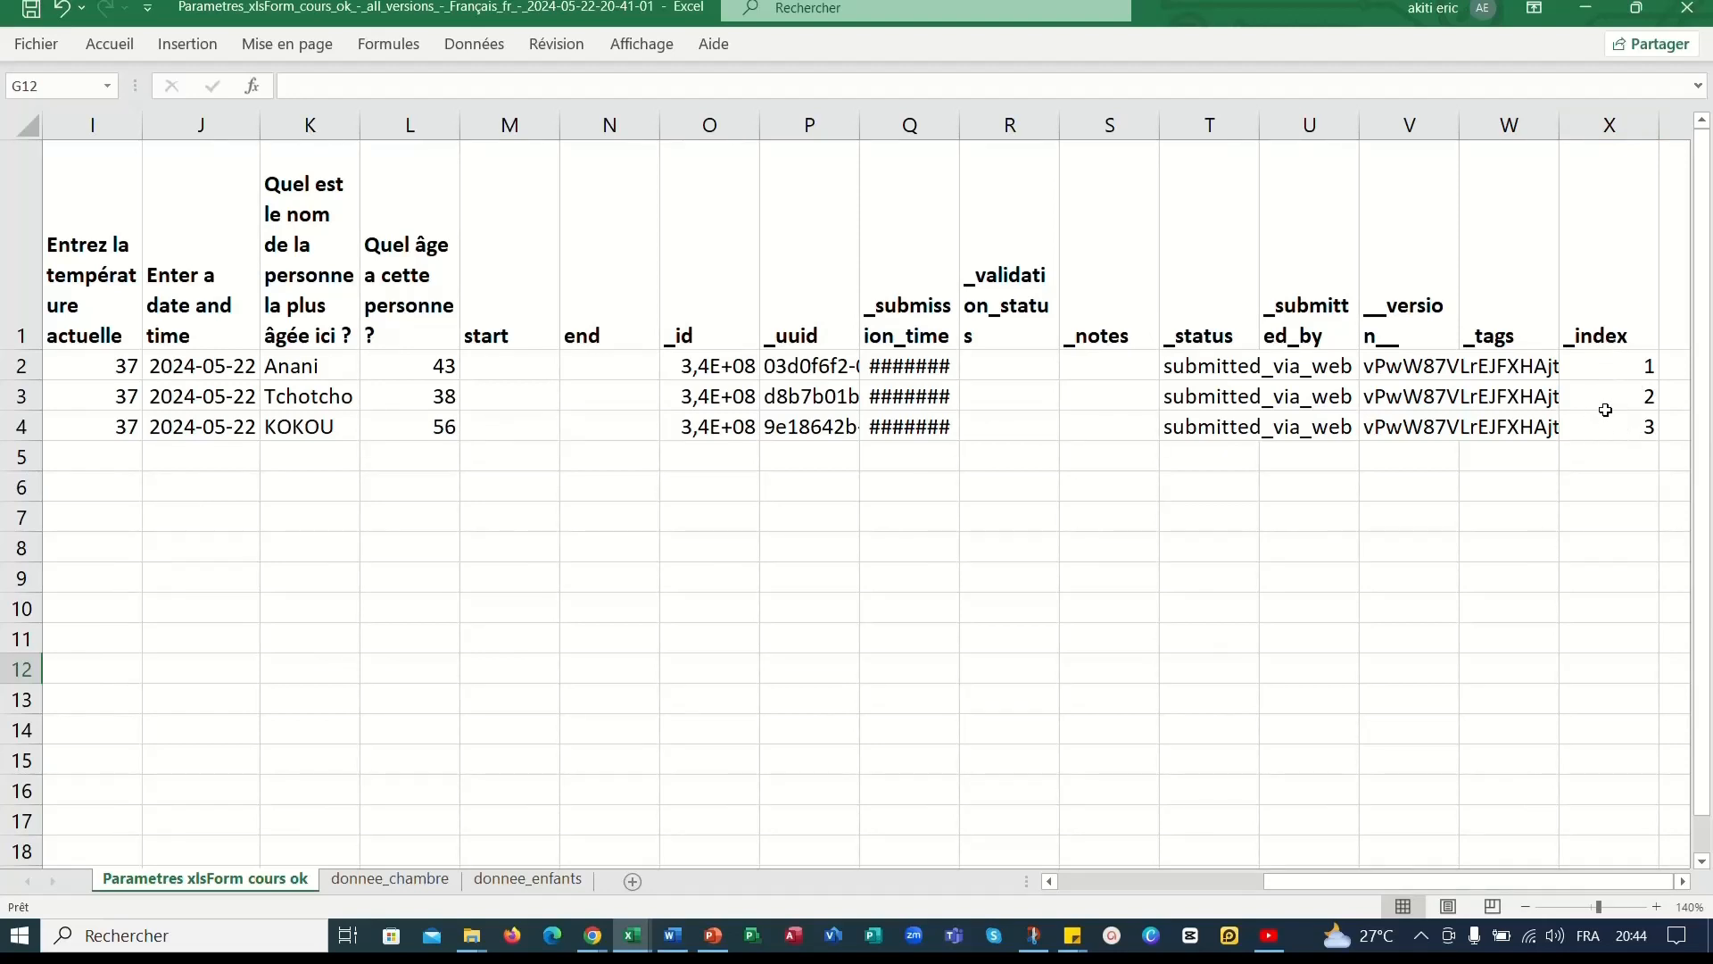
left_click(1604, 369)
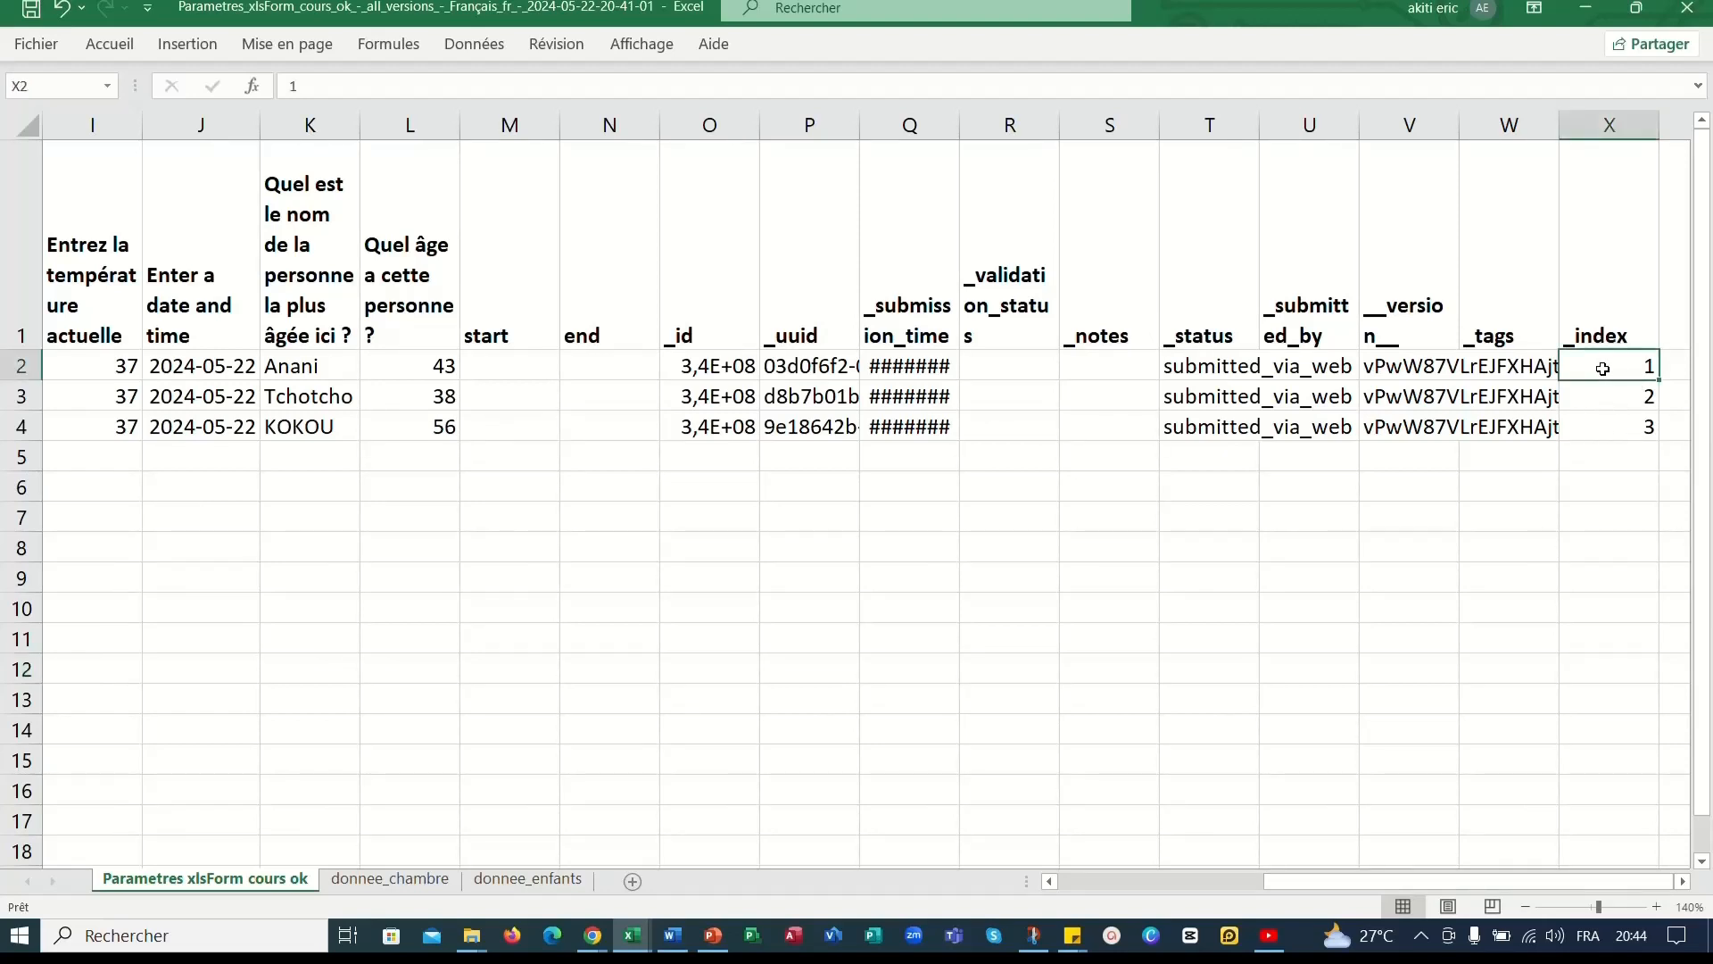
left_click(1612, 402)
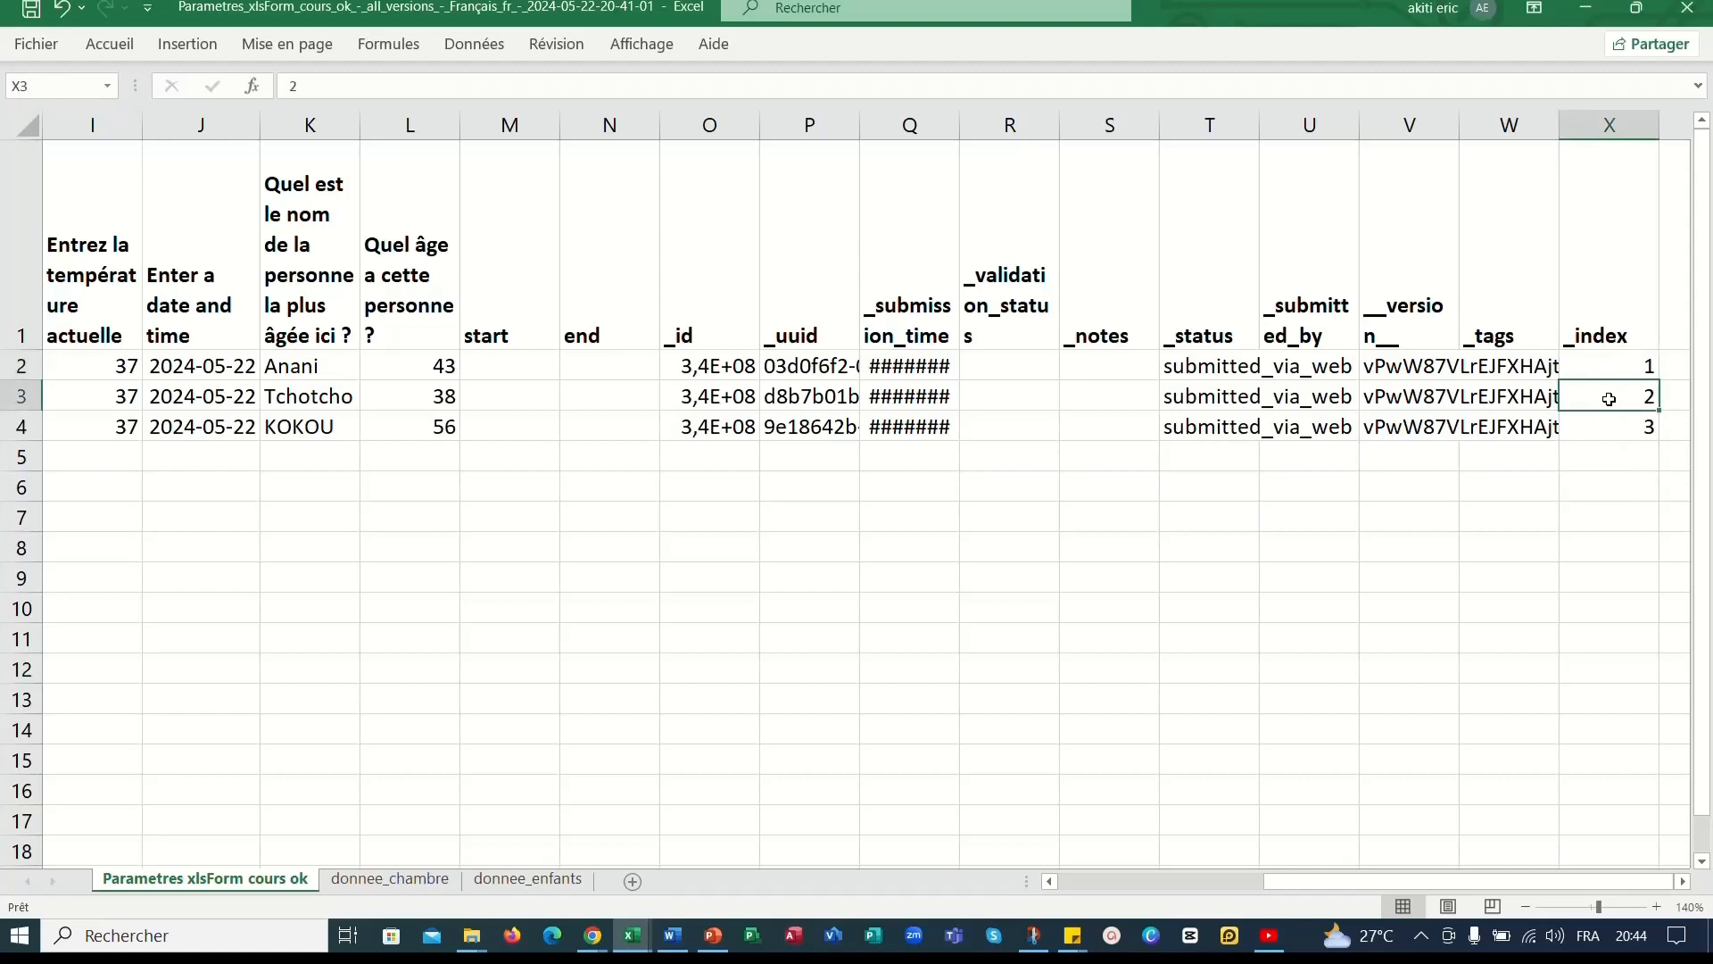
left_click(1611, 430)
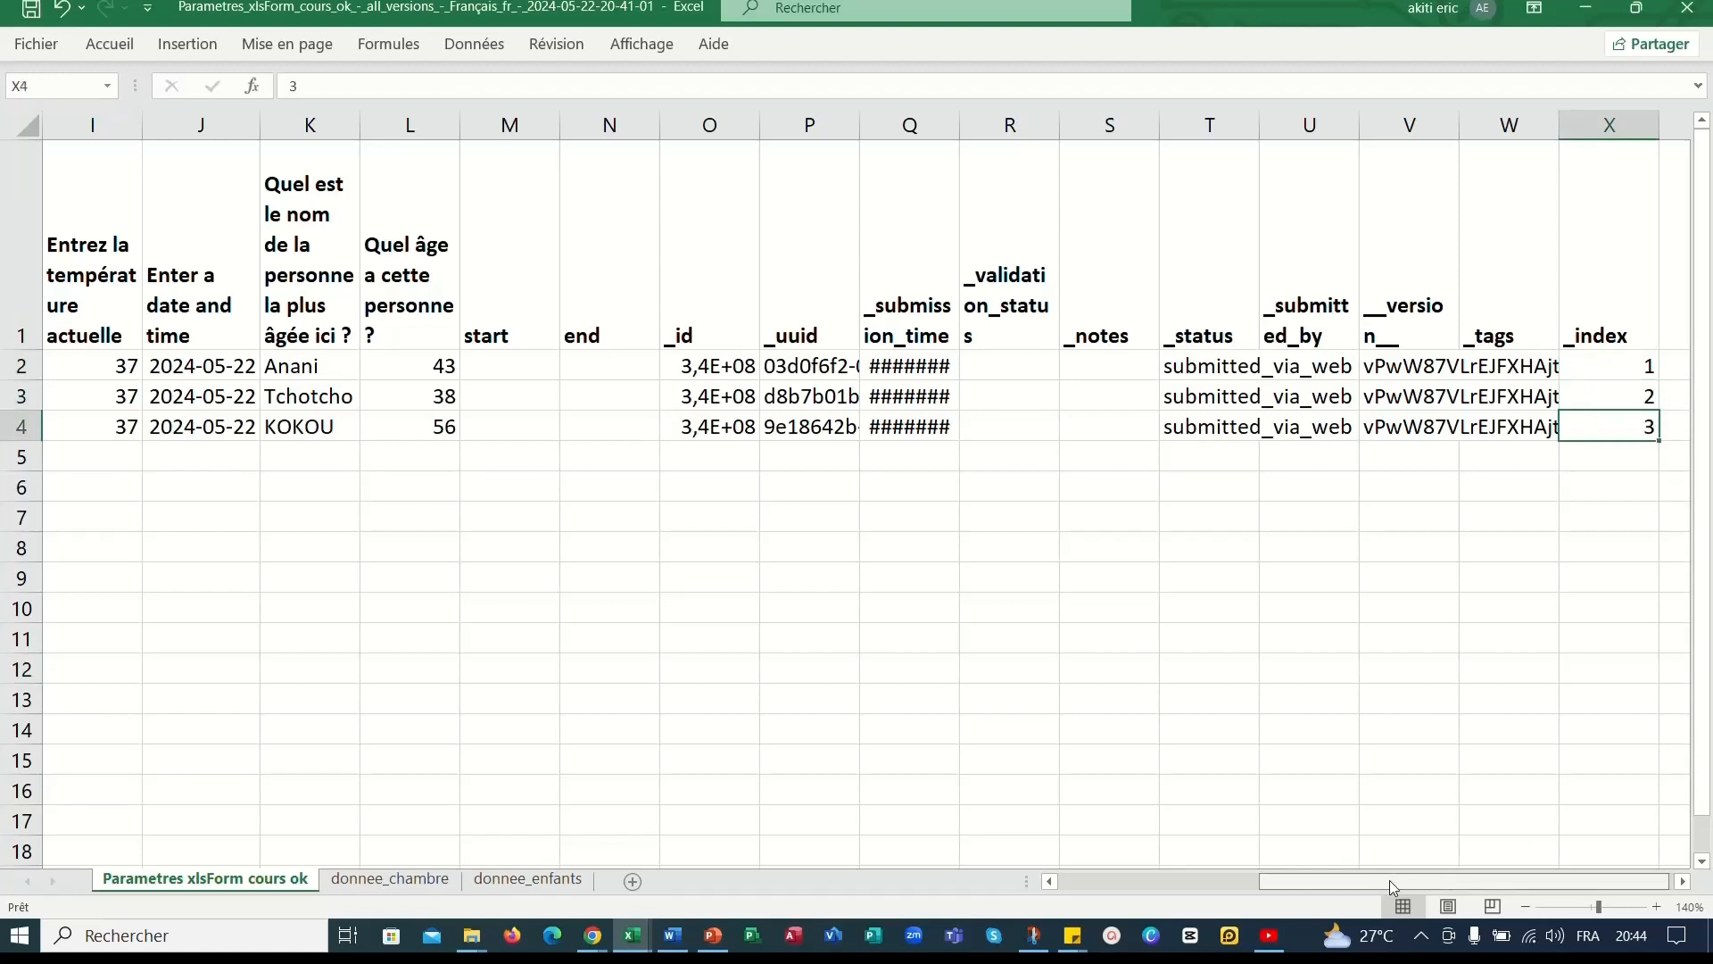
left_click_drag(1389, 880, 1544, 883)
left_click_drag(1329, 887, 1132, 891)
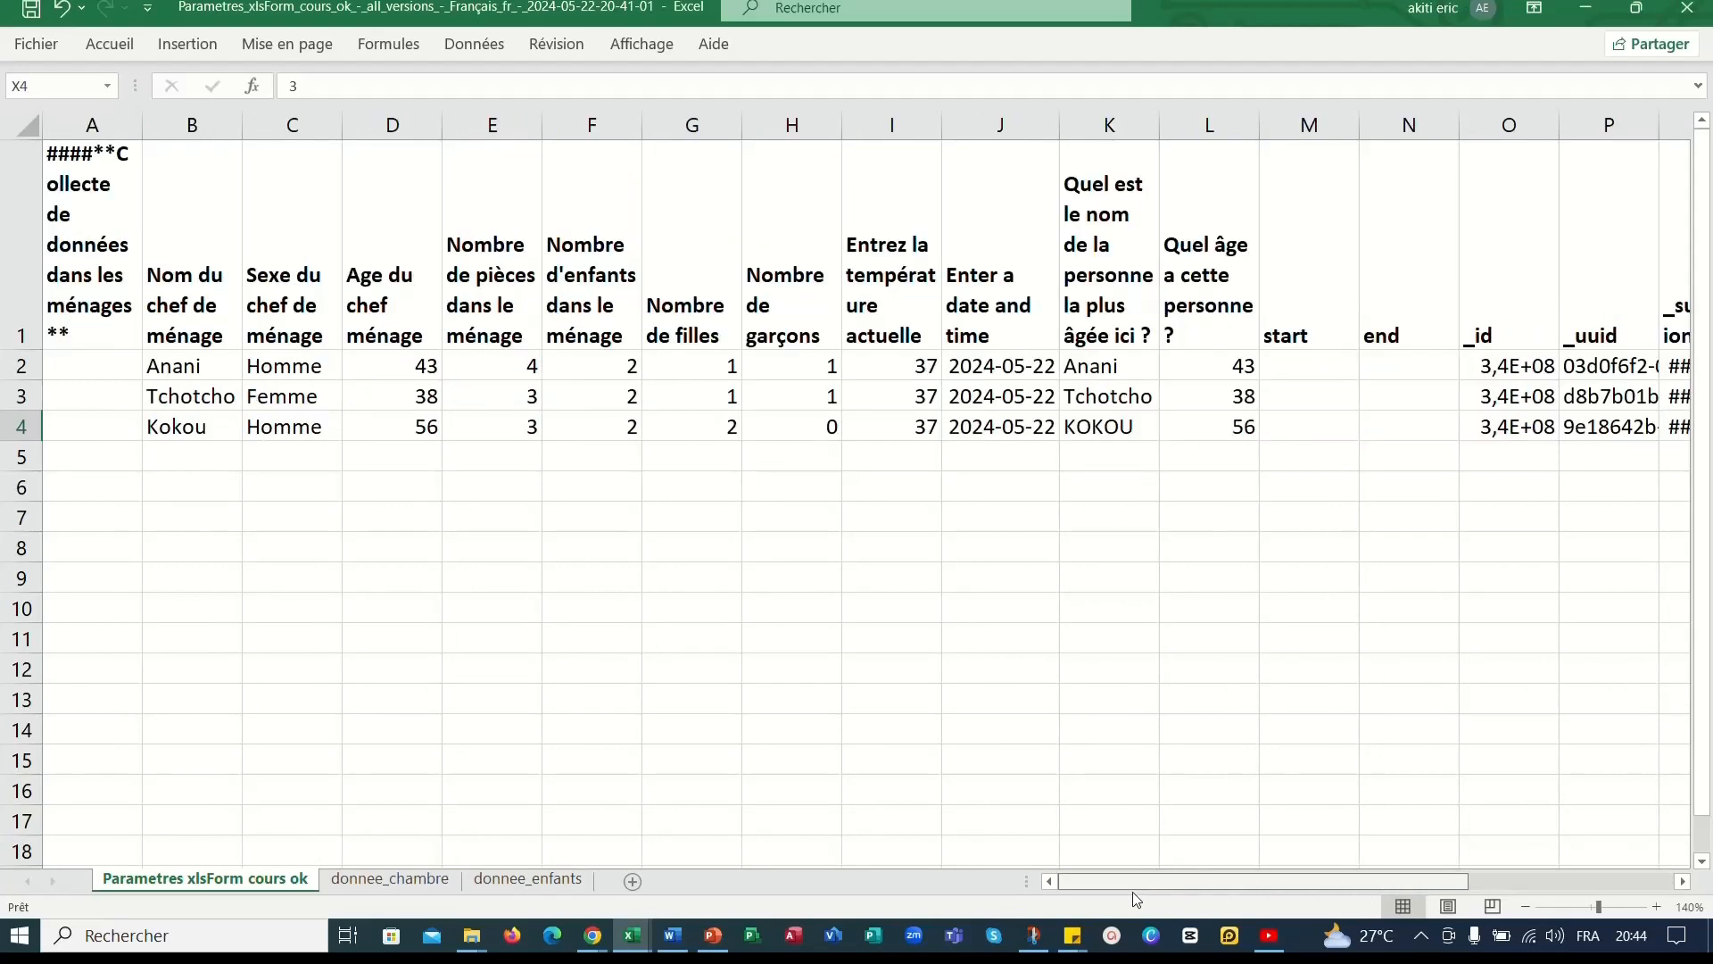
Wrap and bold the header row of the donnee_chambre sheet.
left_click(389, 879)
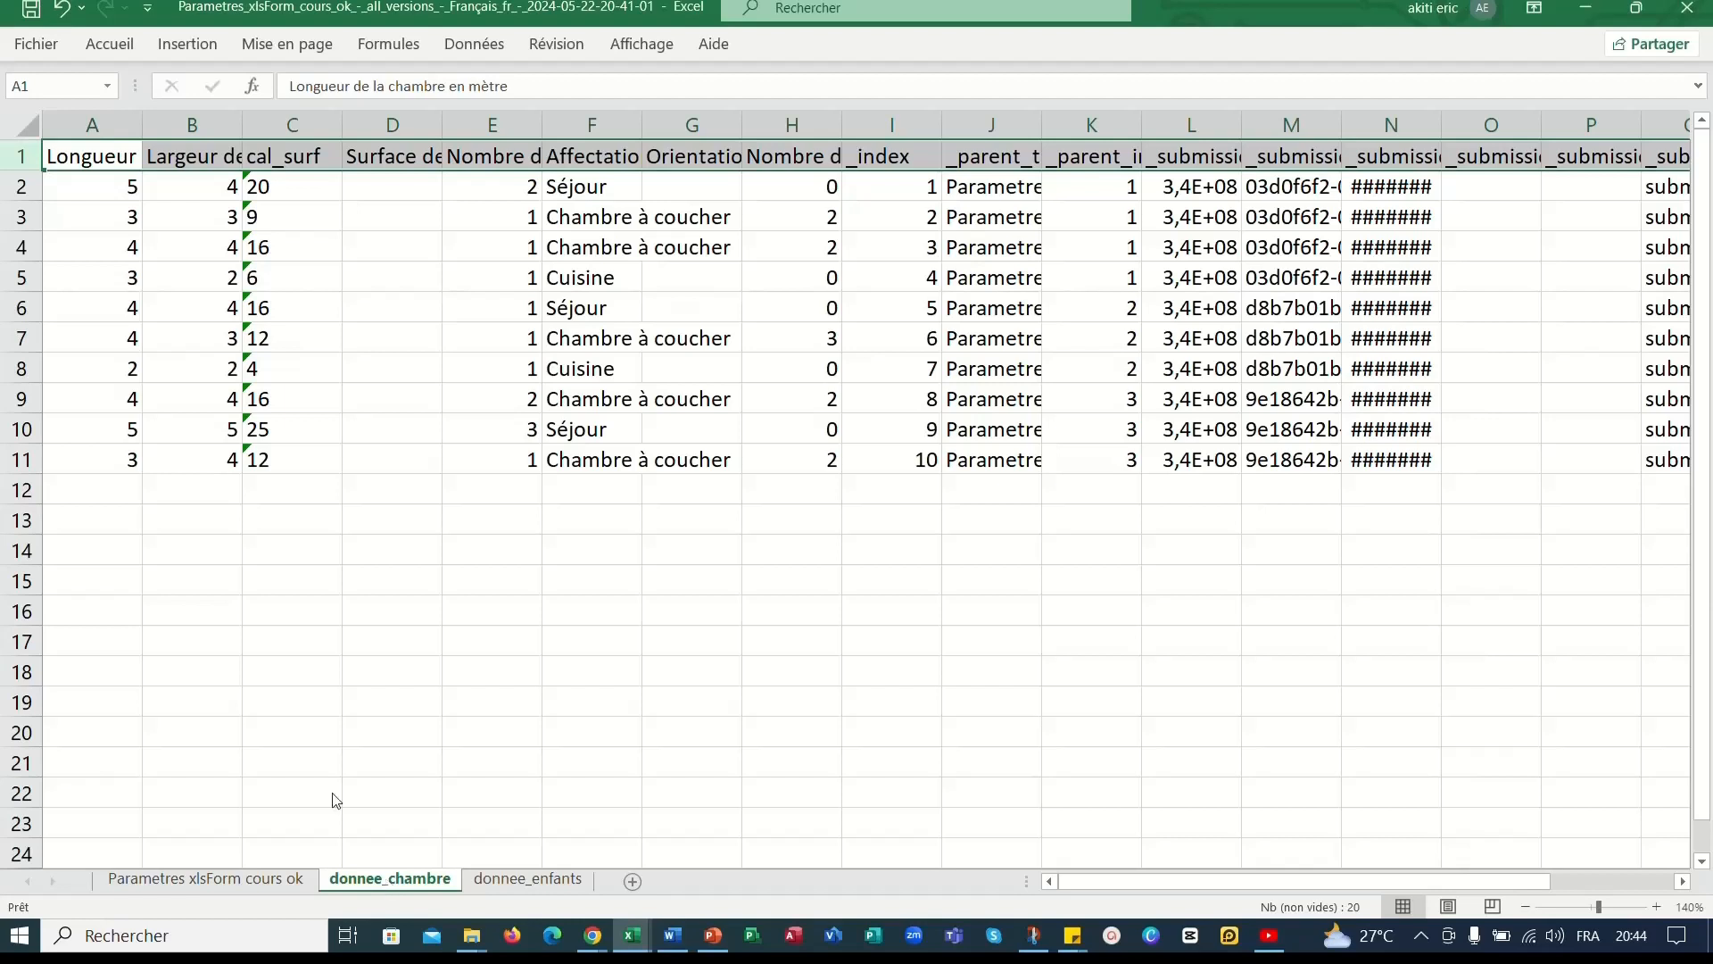
left_click(109, 43)
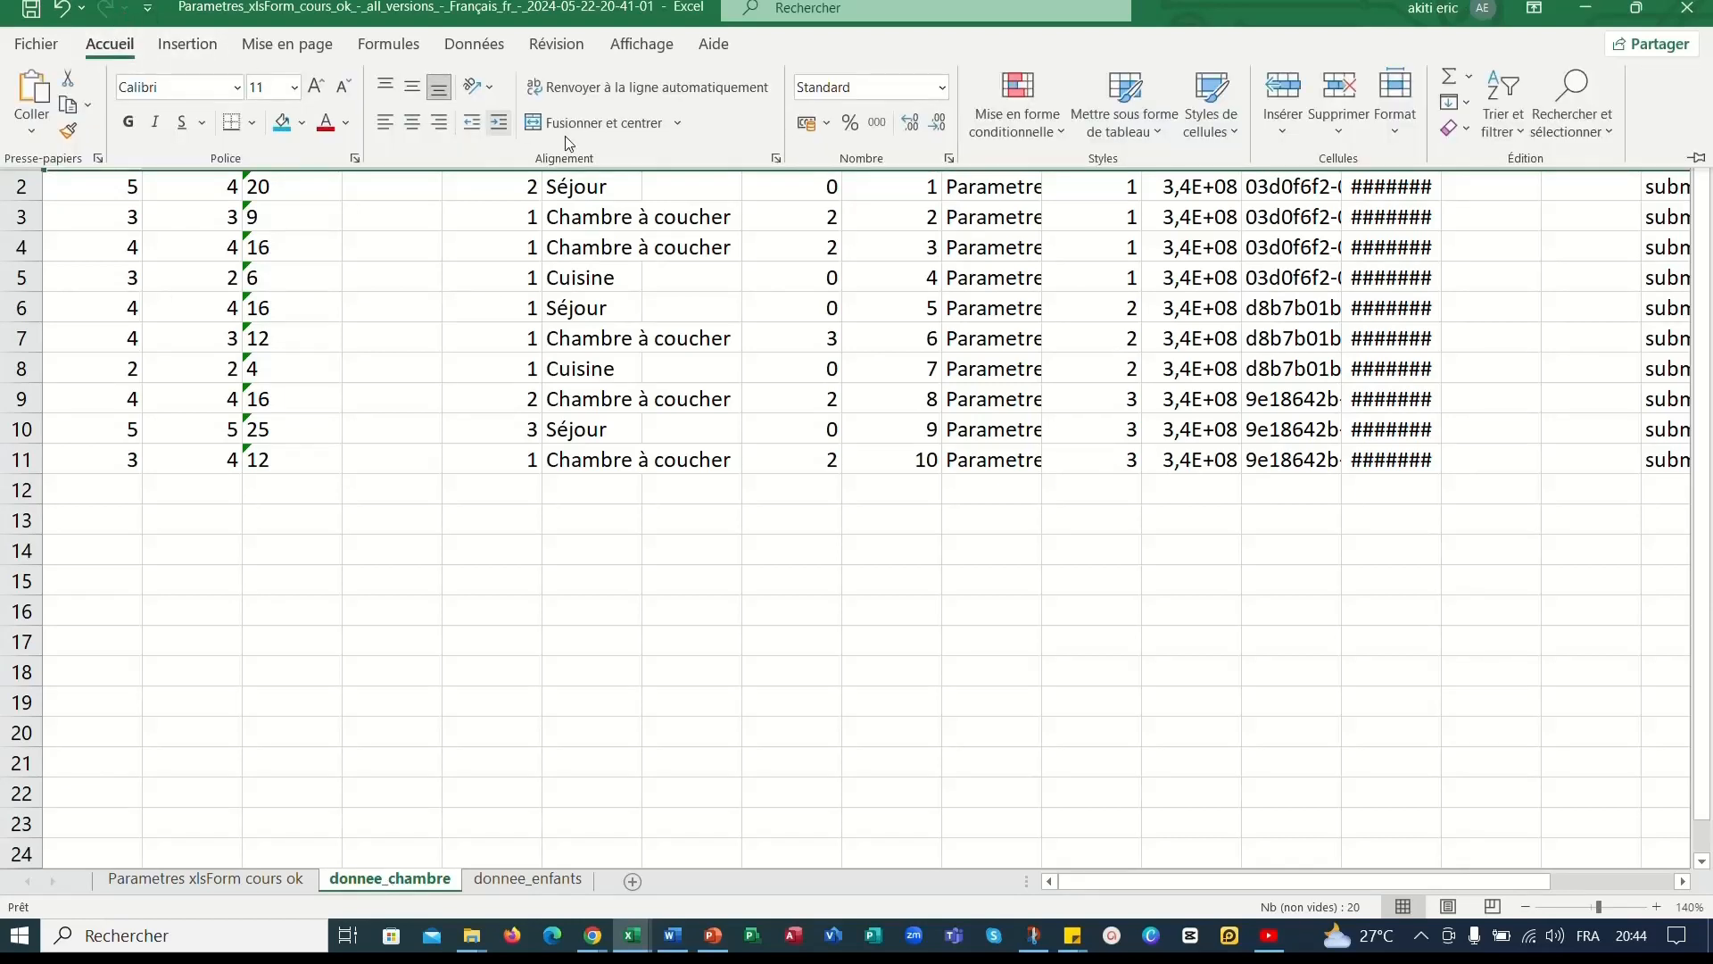
left_click(546, 89)
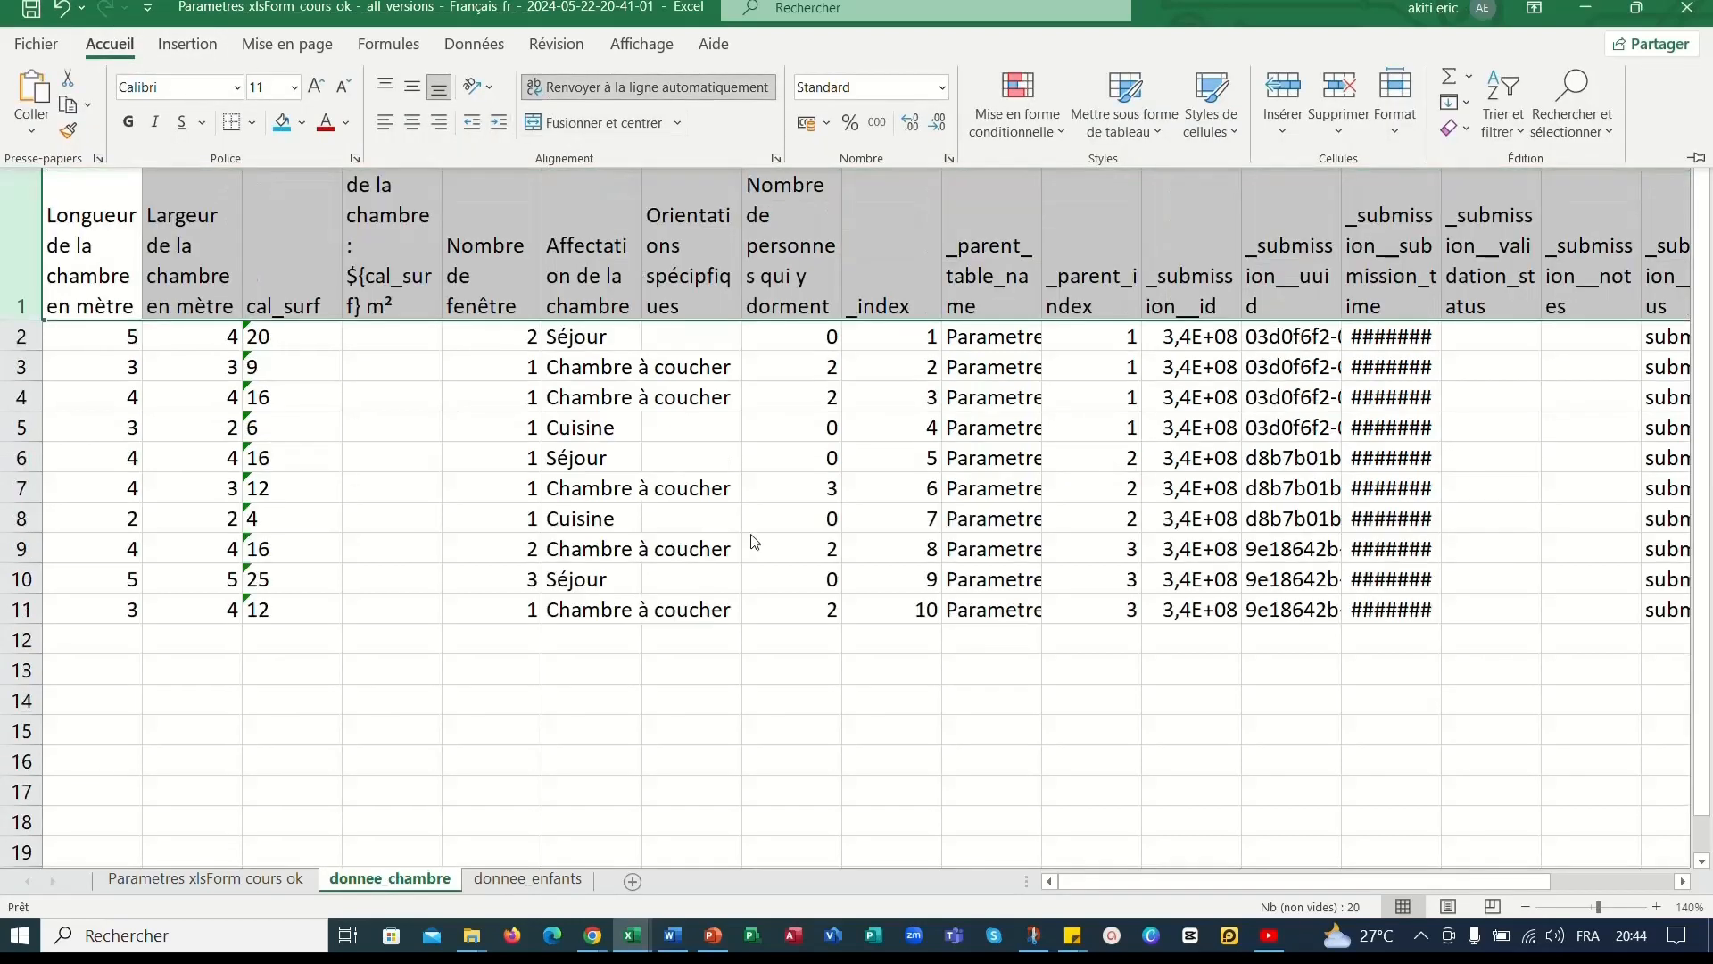
key("ctrl+g")
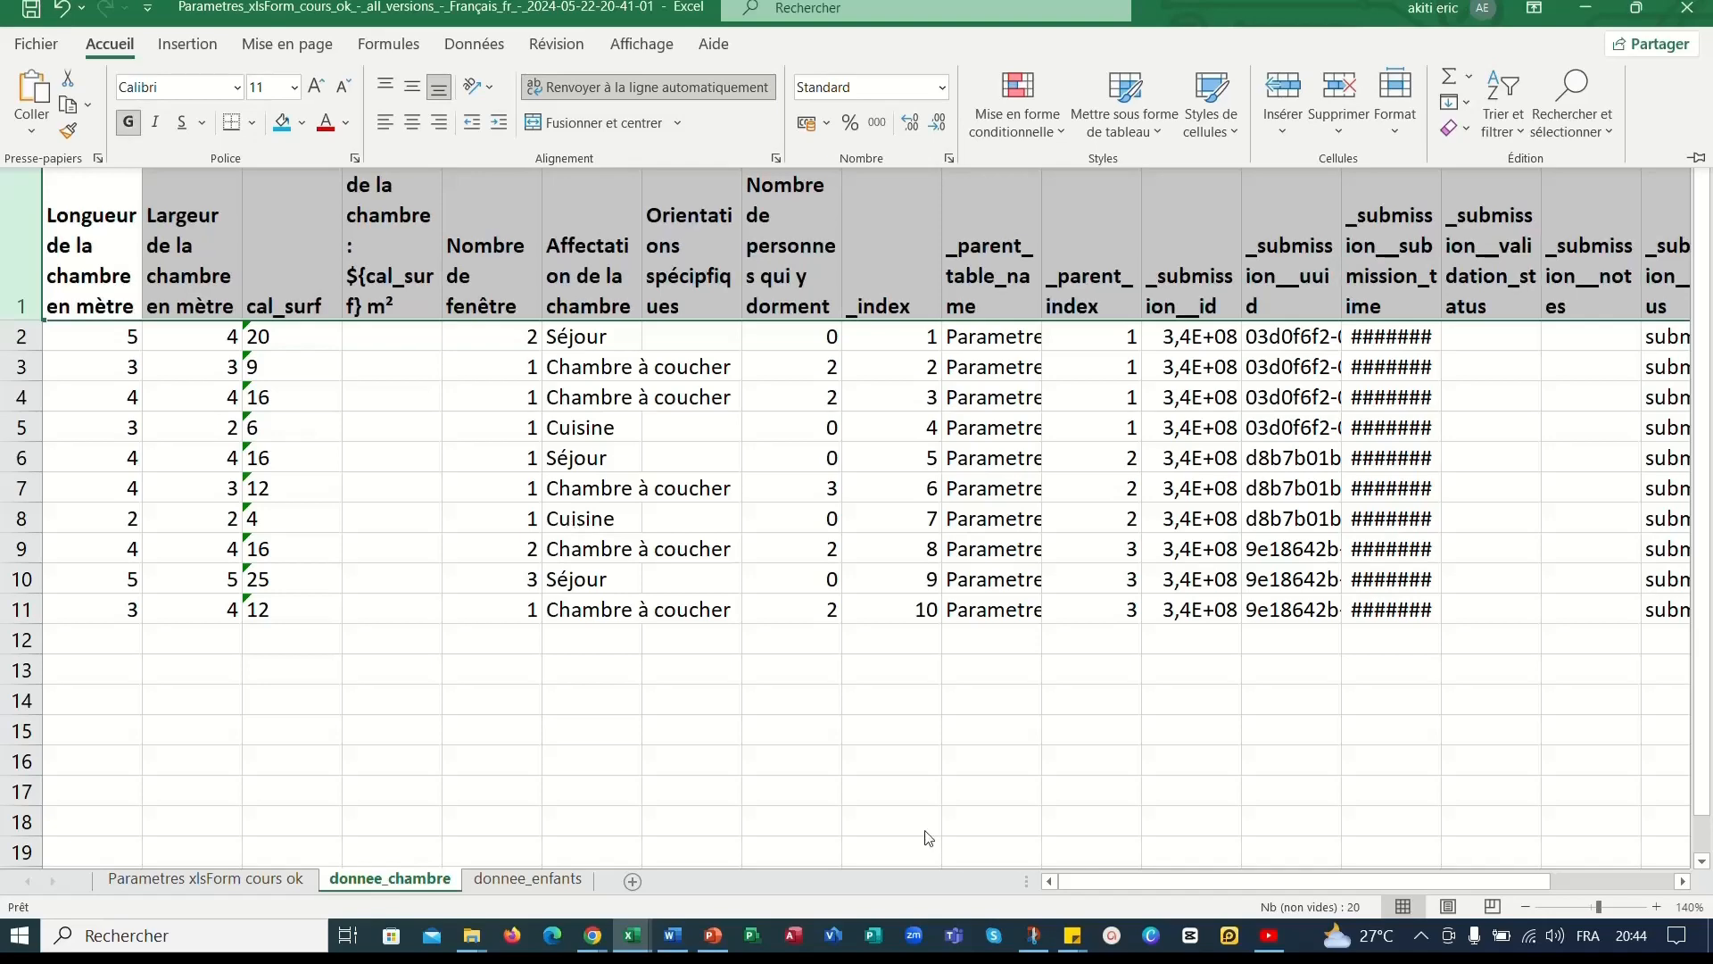
left_click(889, 682)
right_click(889, 683)
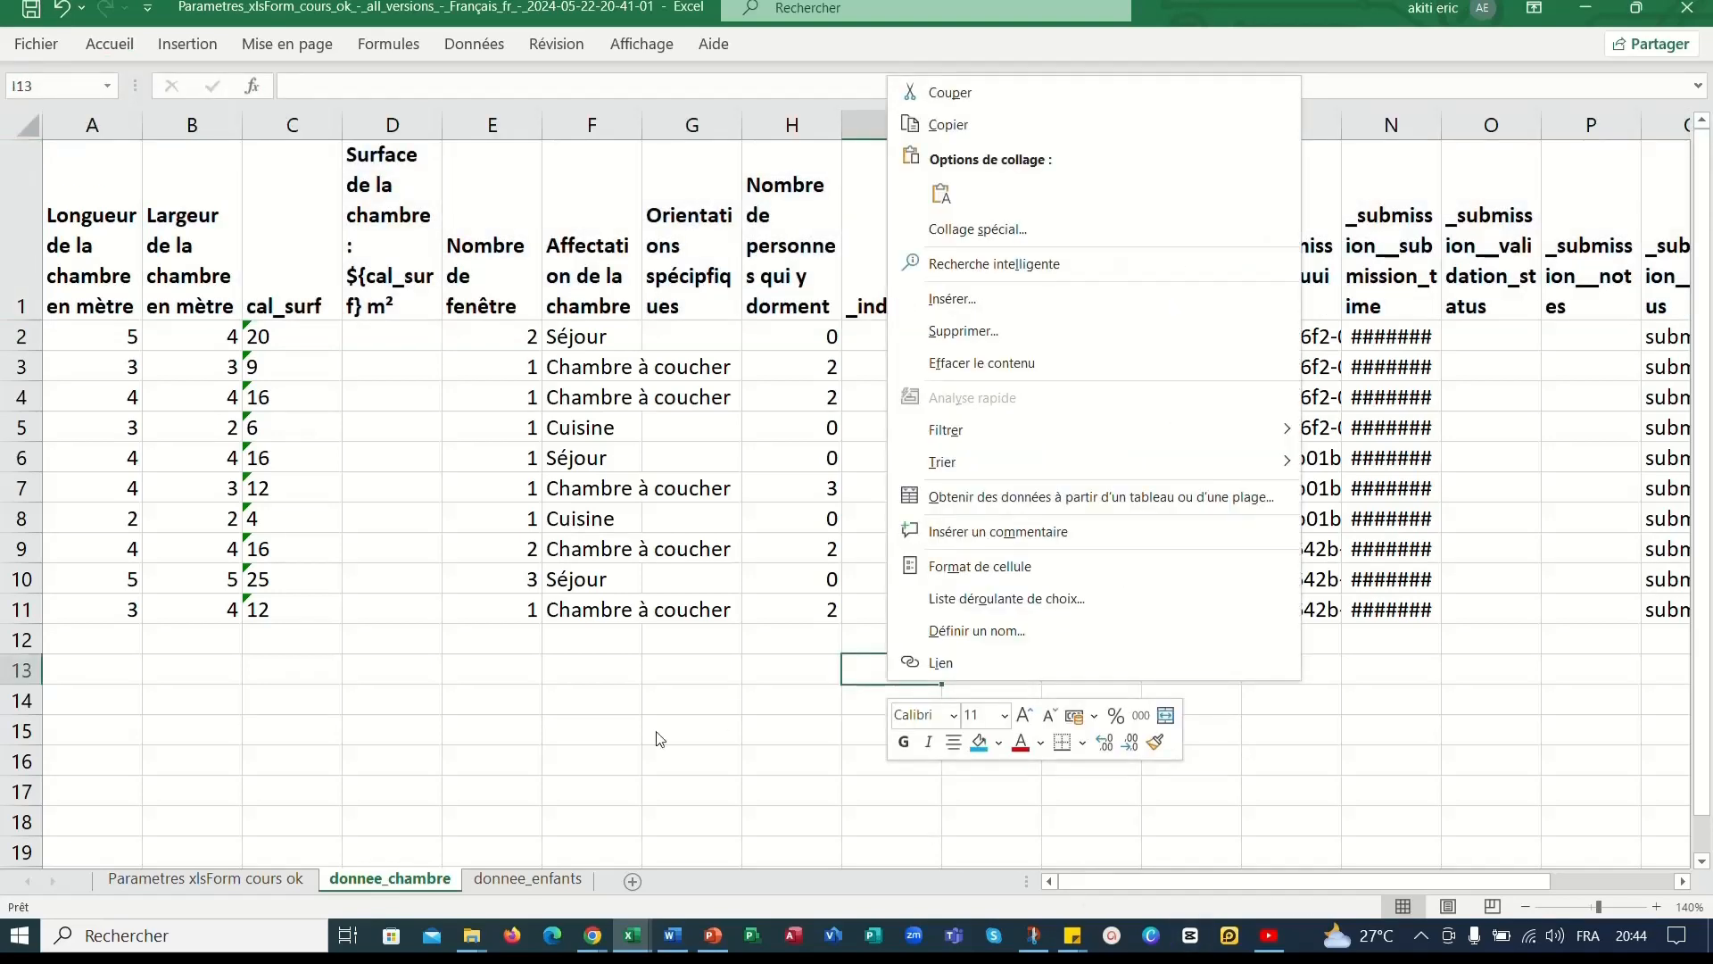
left_click(601, 741)
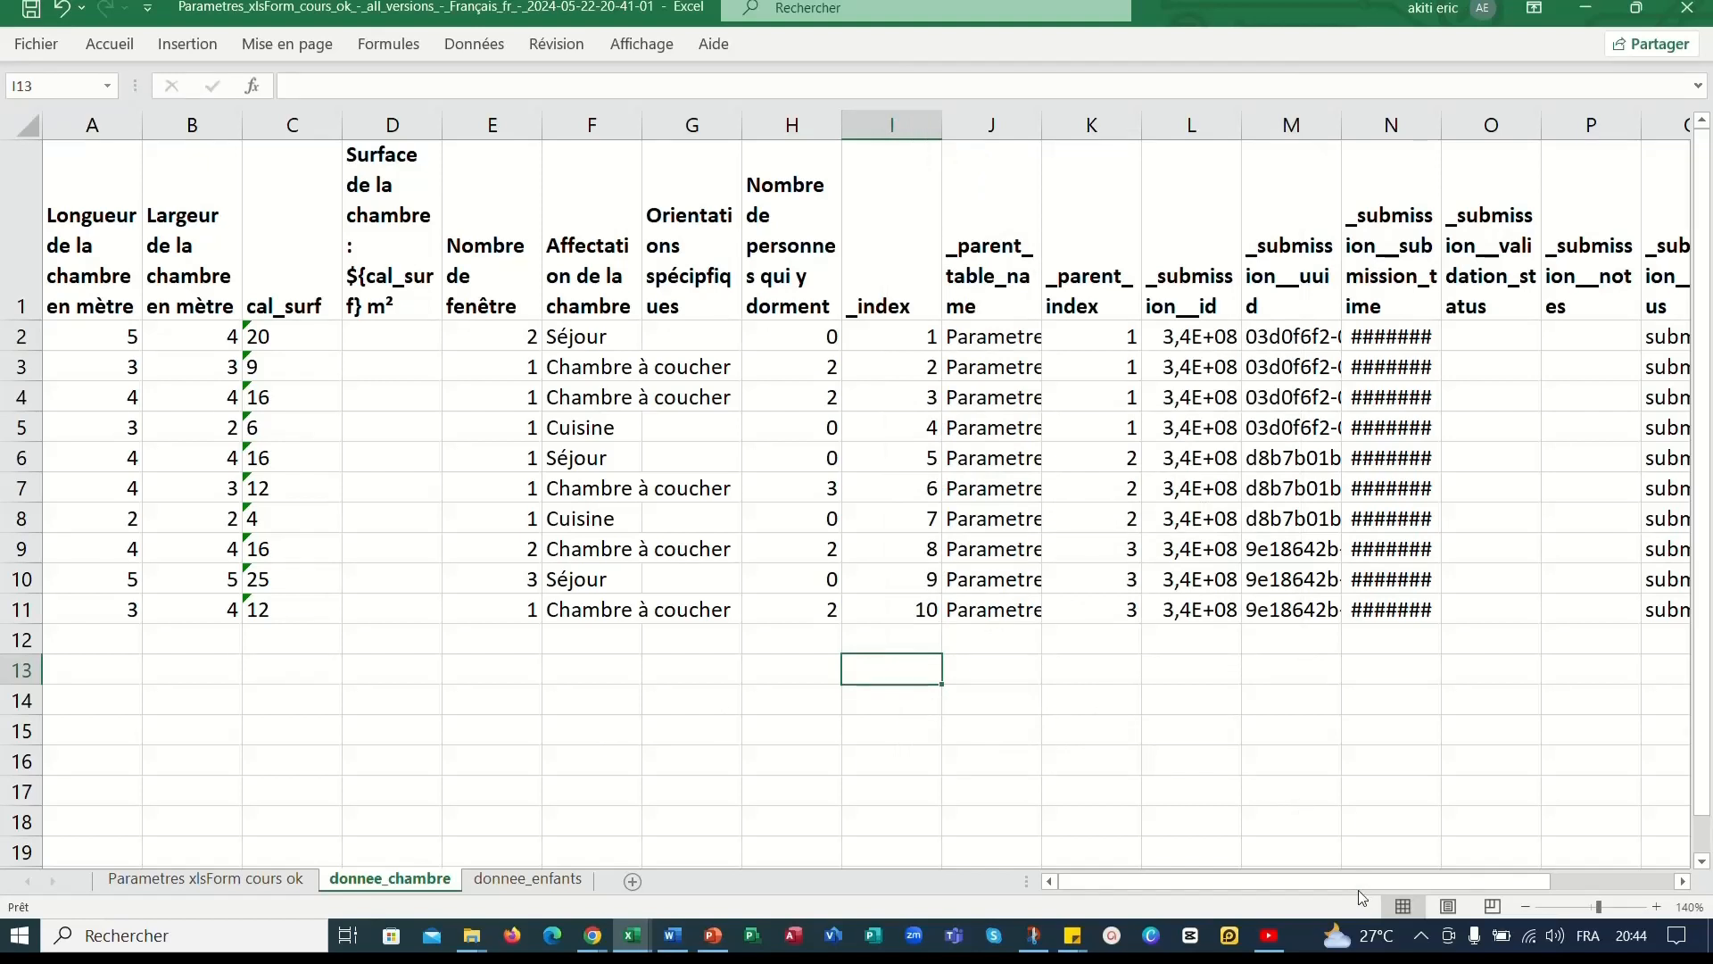
Fill the _parent_index header and its values in column K of donnee_chambre with standard light green.
left_click_drag(1084, 264, 1066, 604)
left_click(116, 46)
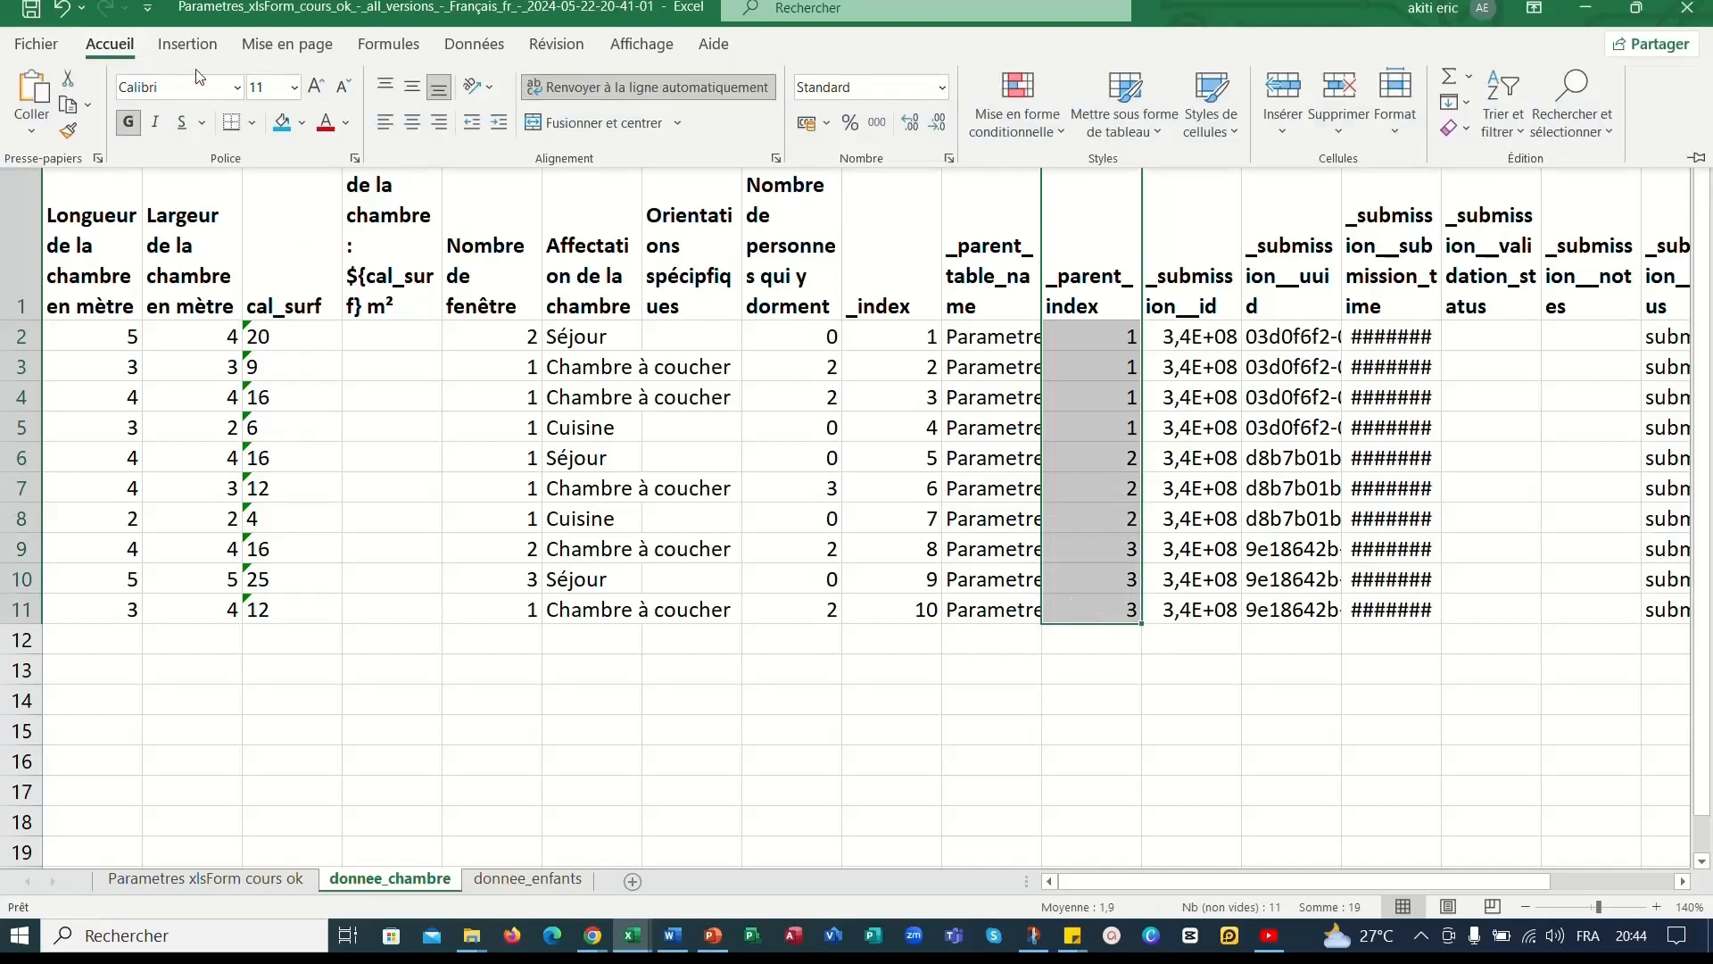
left_click(303, 127)
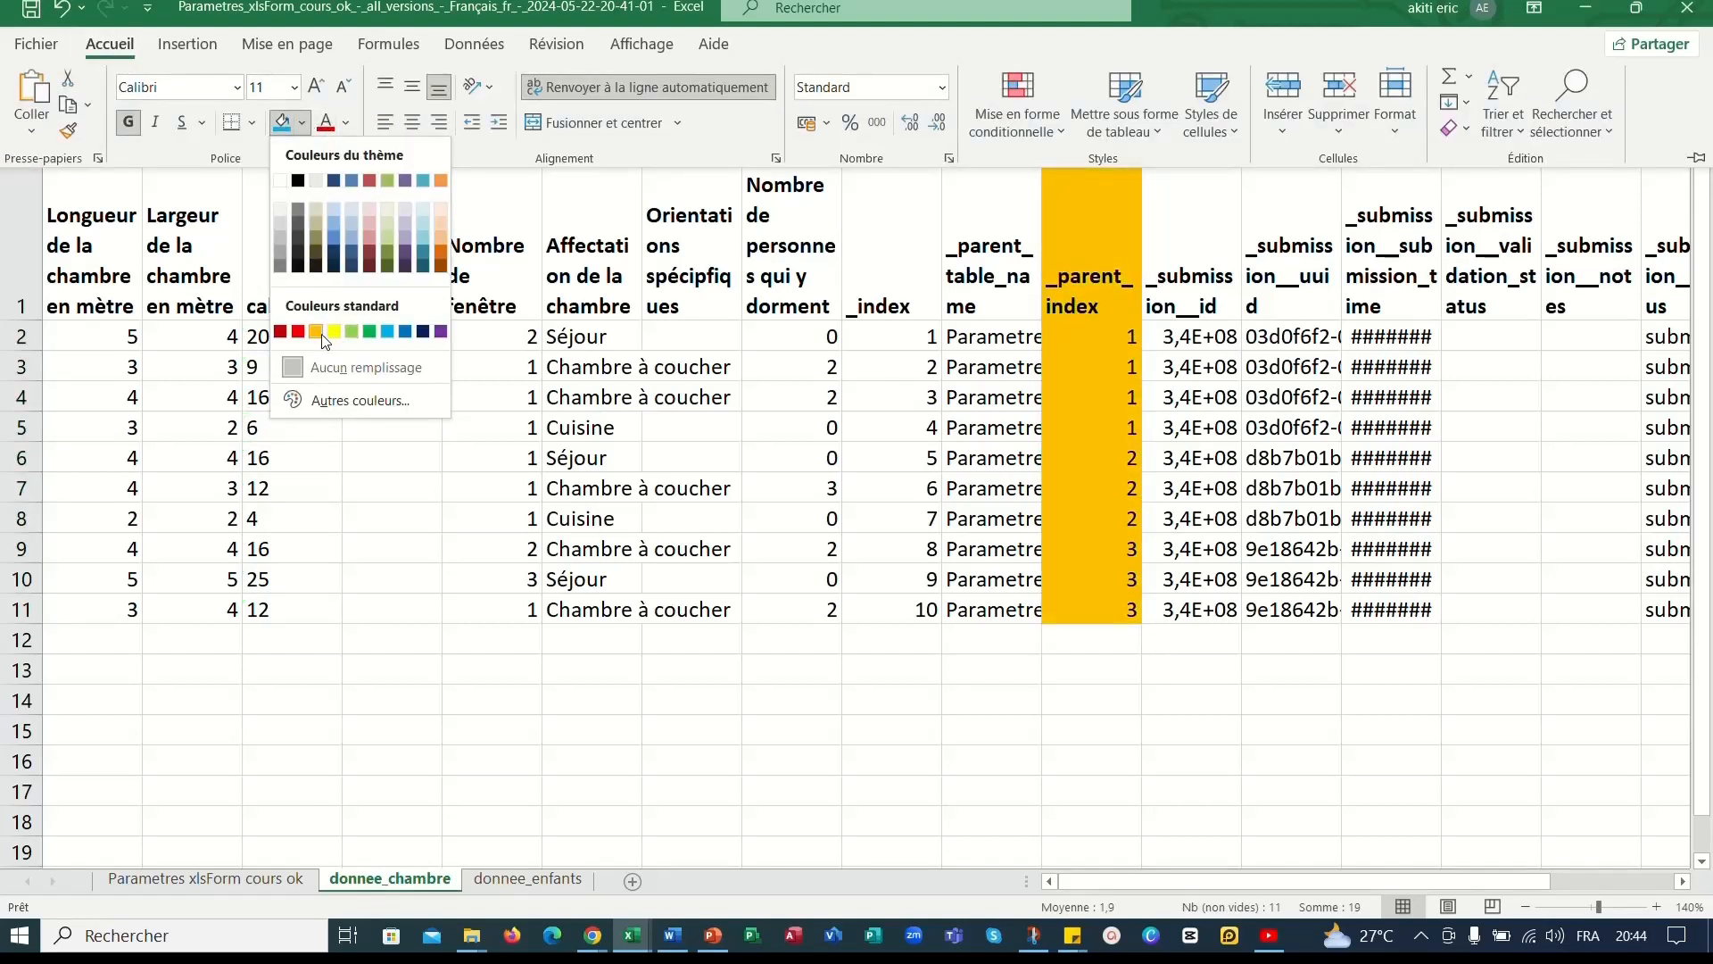
left_click(351, 332)
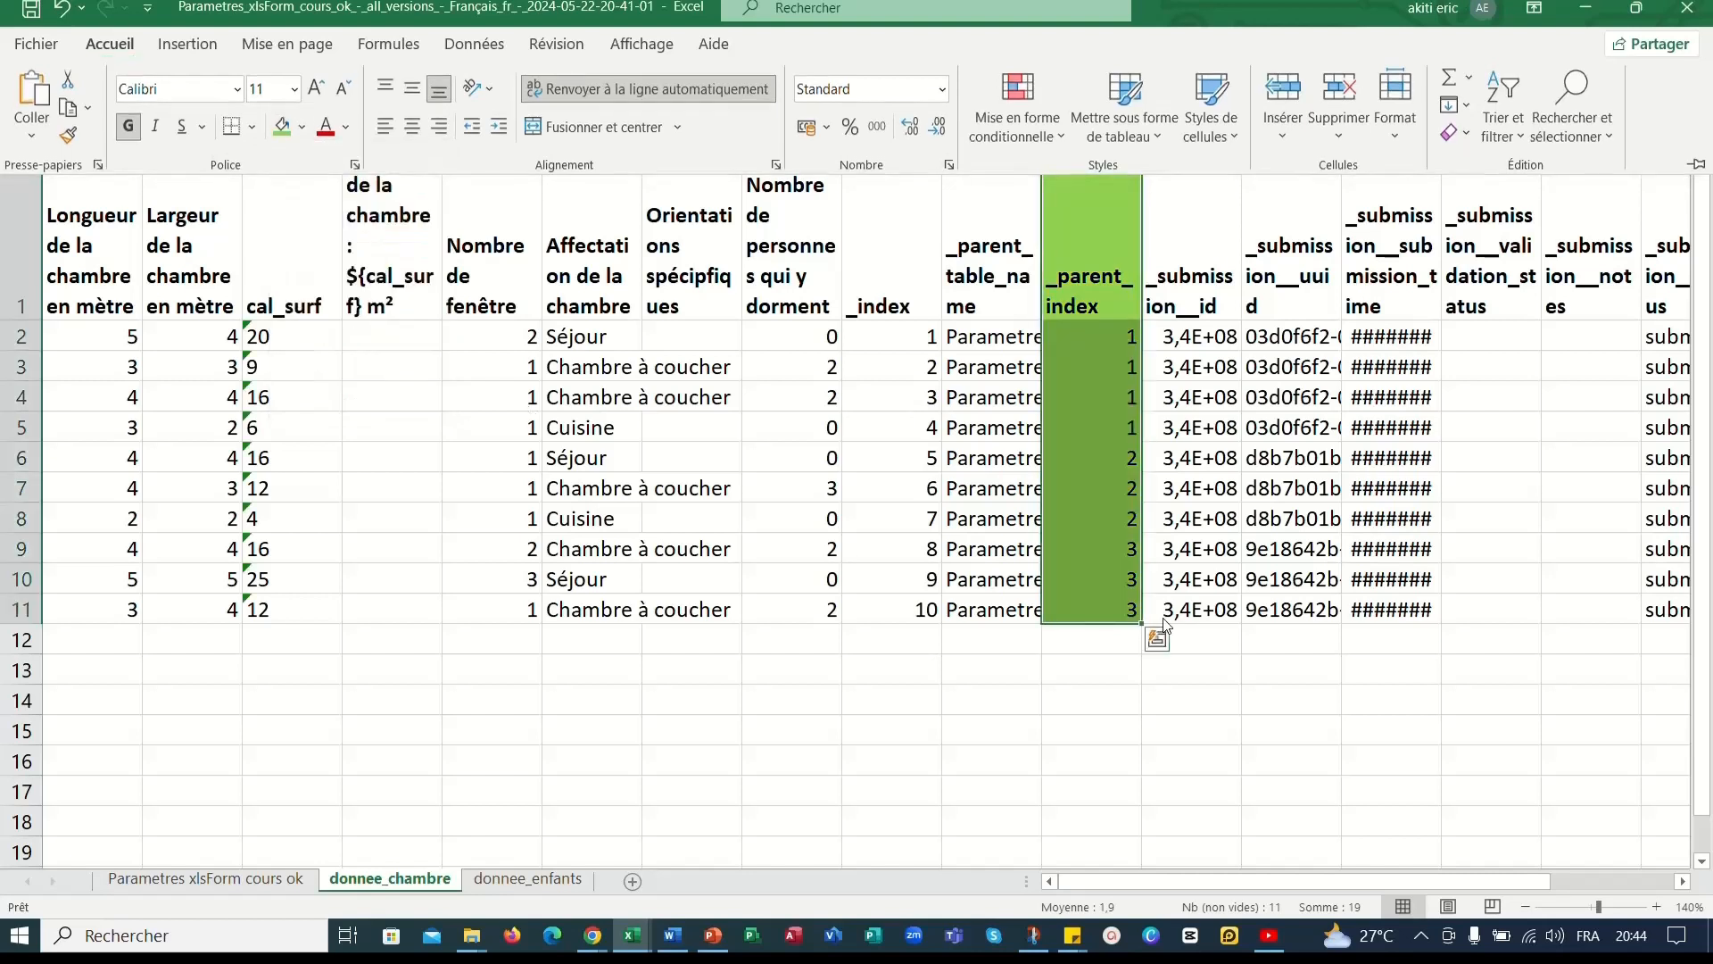
left_click(1157, 730)
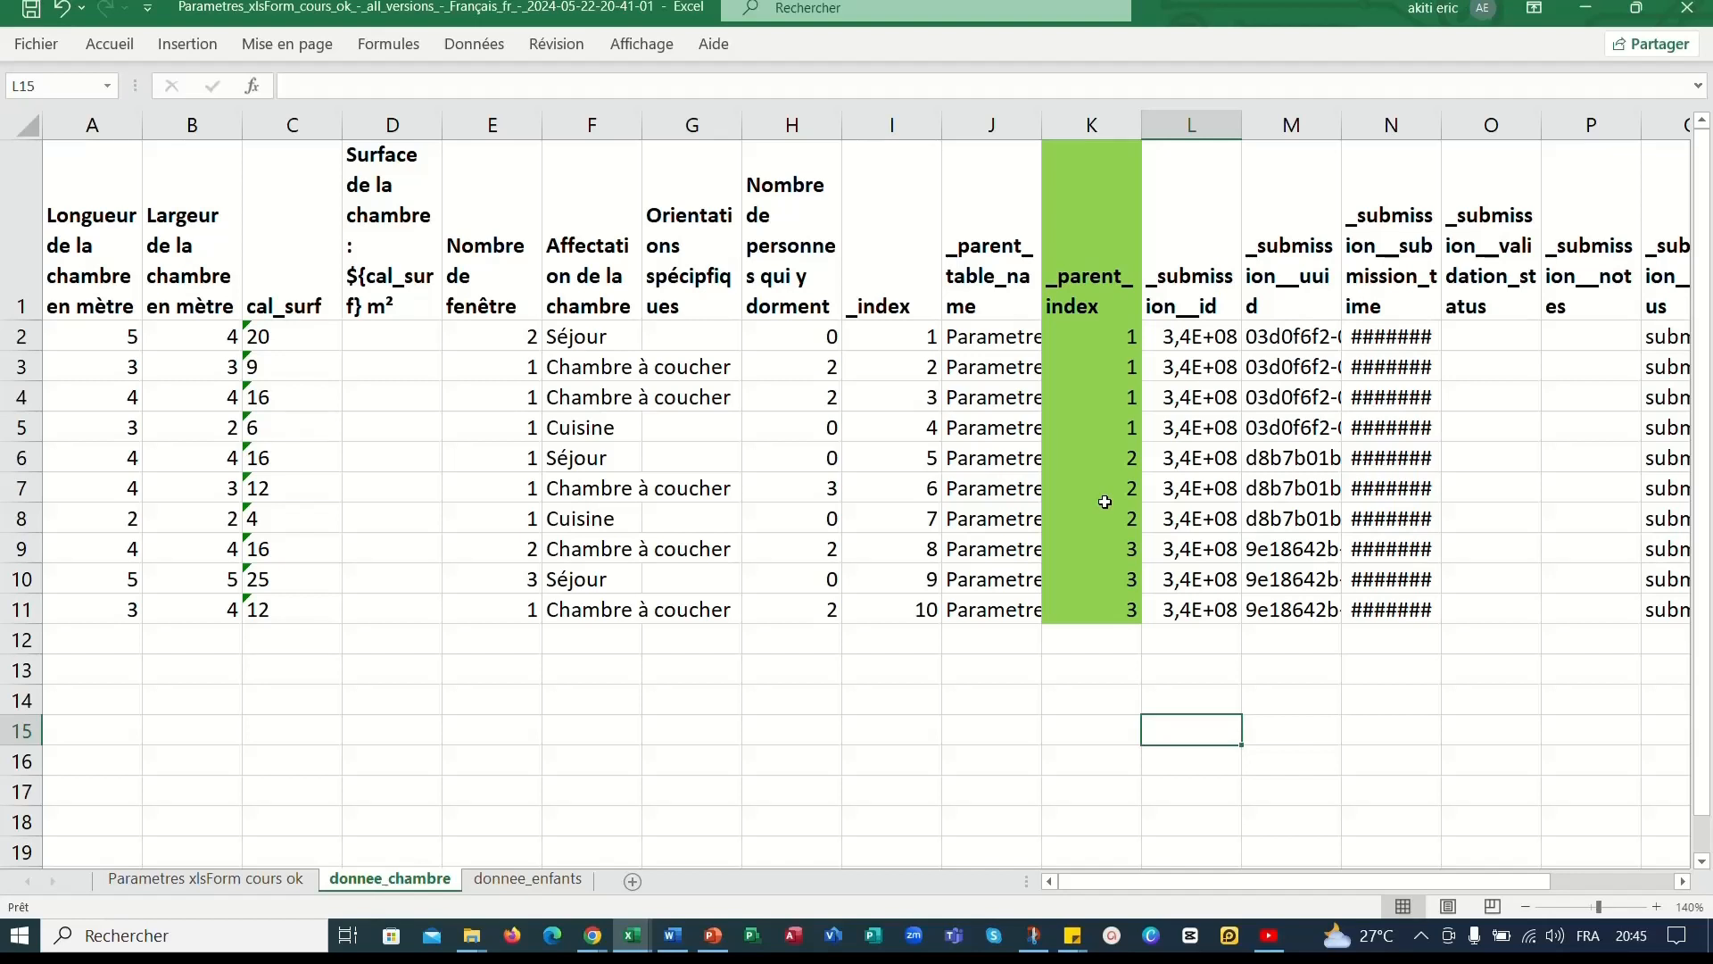
Fit the widths of the _submission__uuid, _submission__id and _submission__submission_time columns to their contents in donnee_chambre.
scroll(1026, 513, "down", 2)
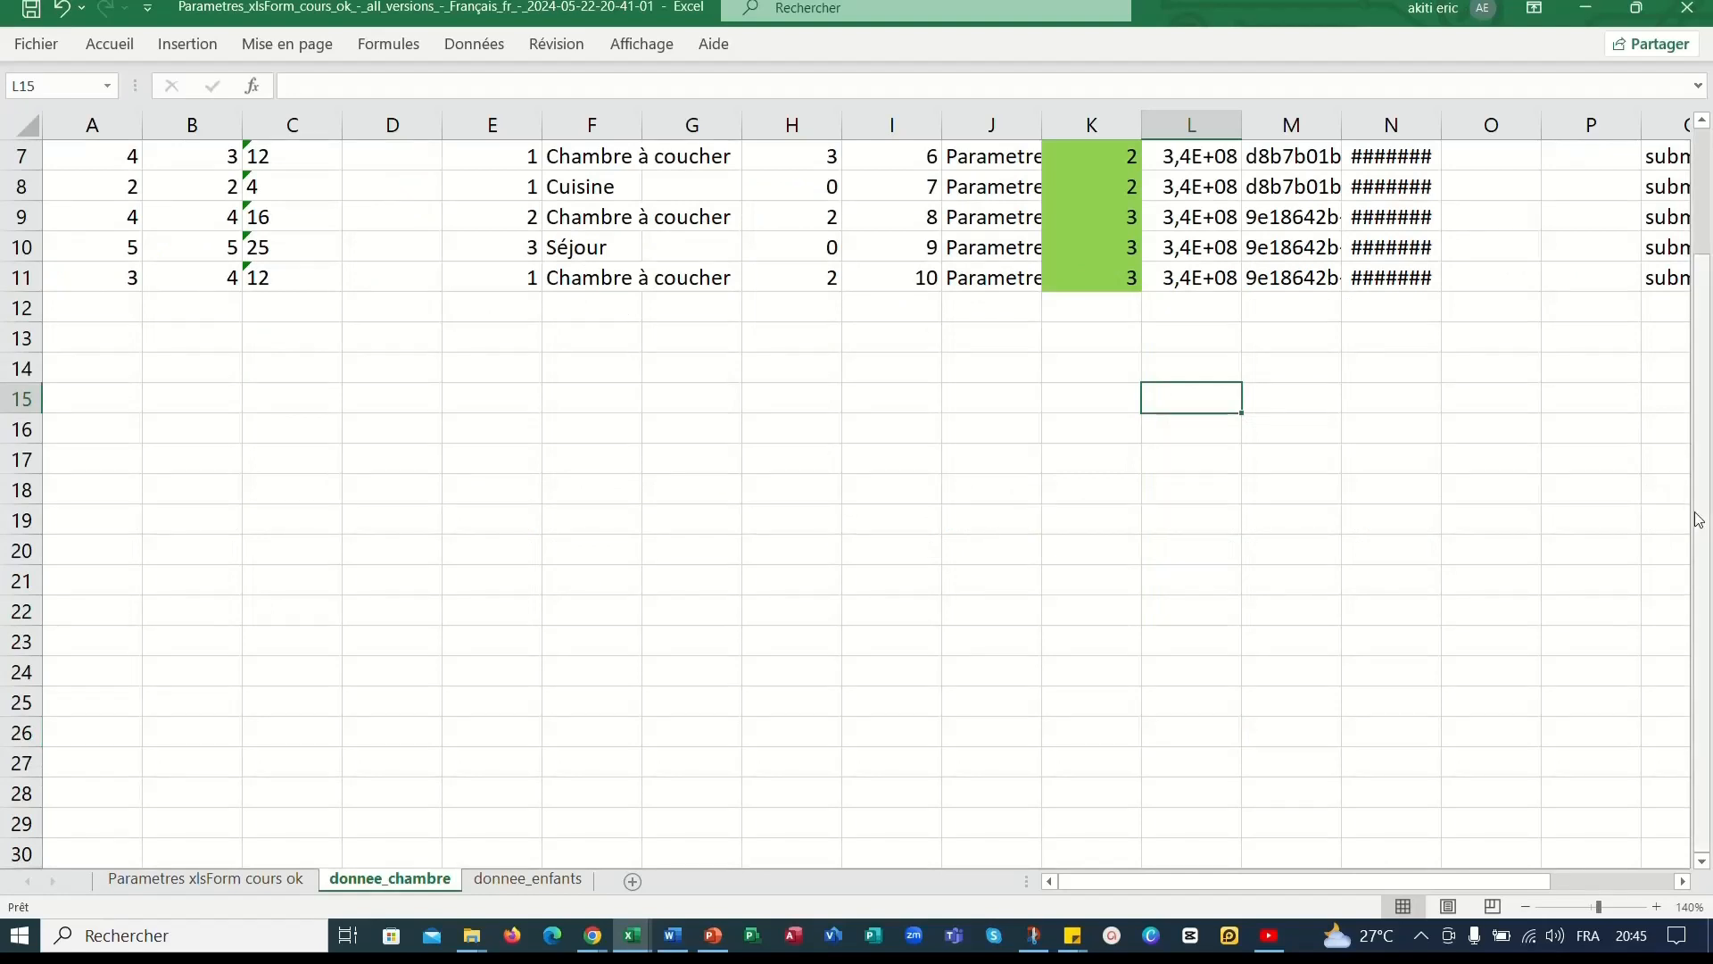
scroll(1705, 519, "up", 2)
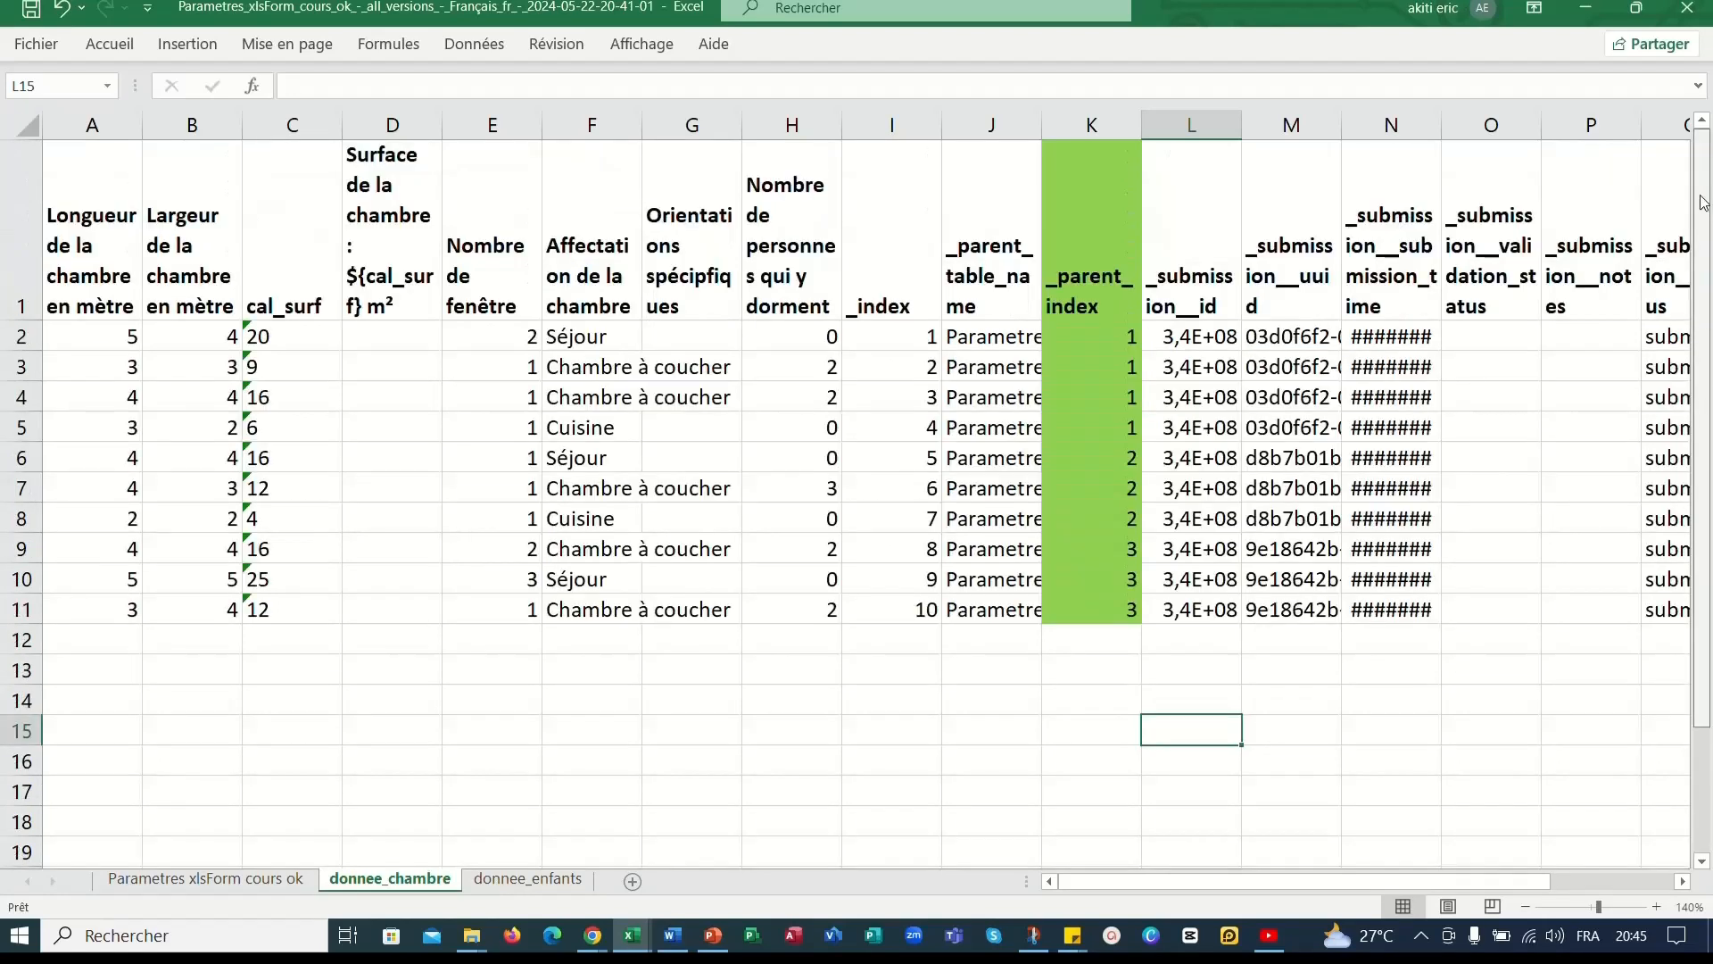
double_click(1342, 126)
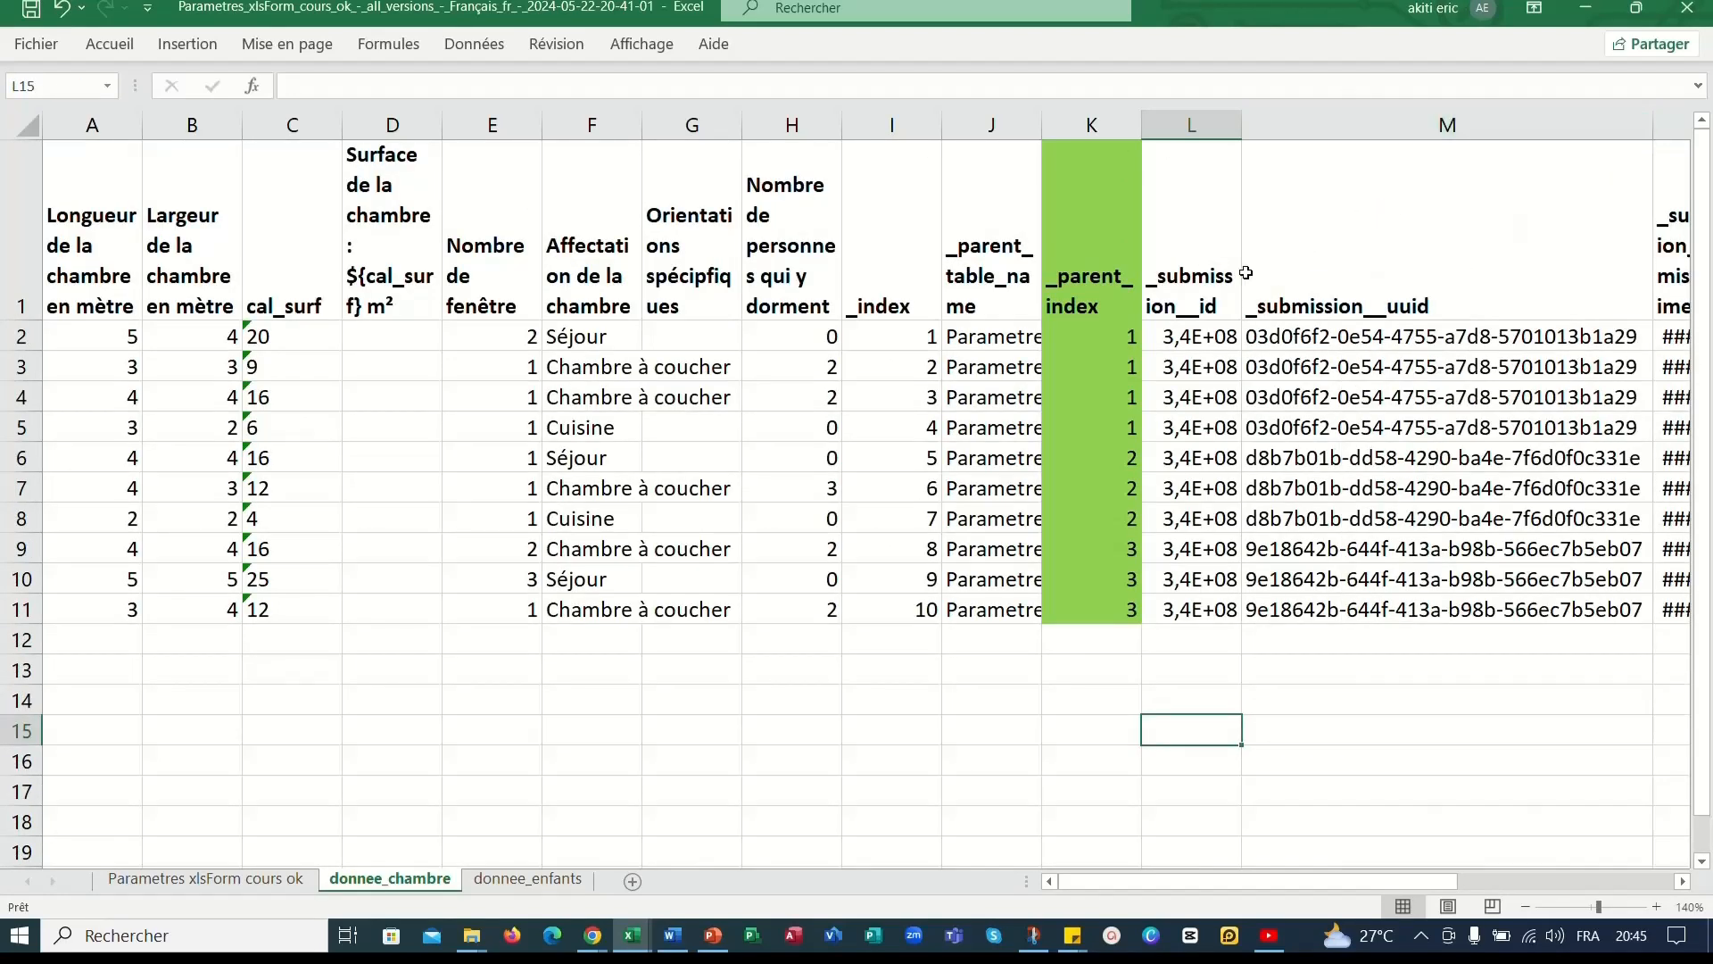
double_click(1241, 126)
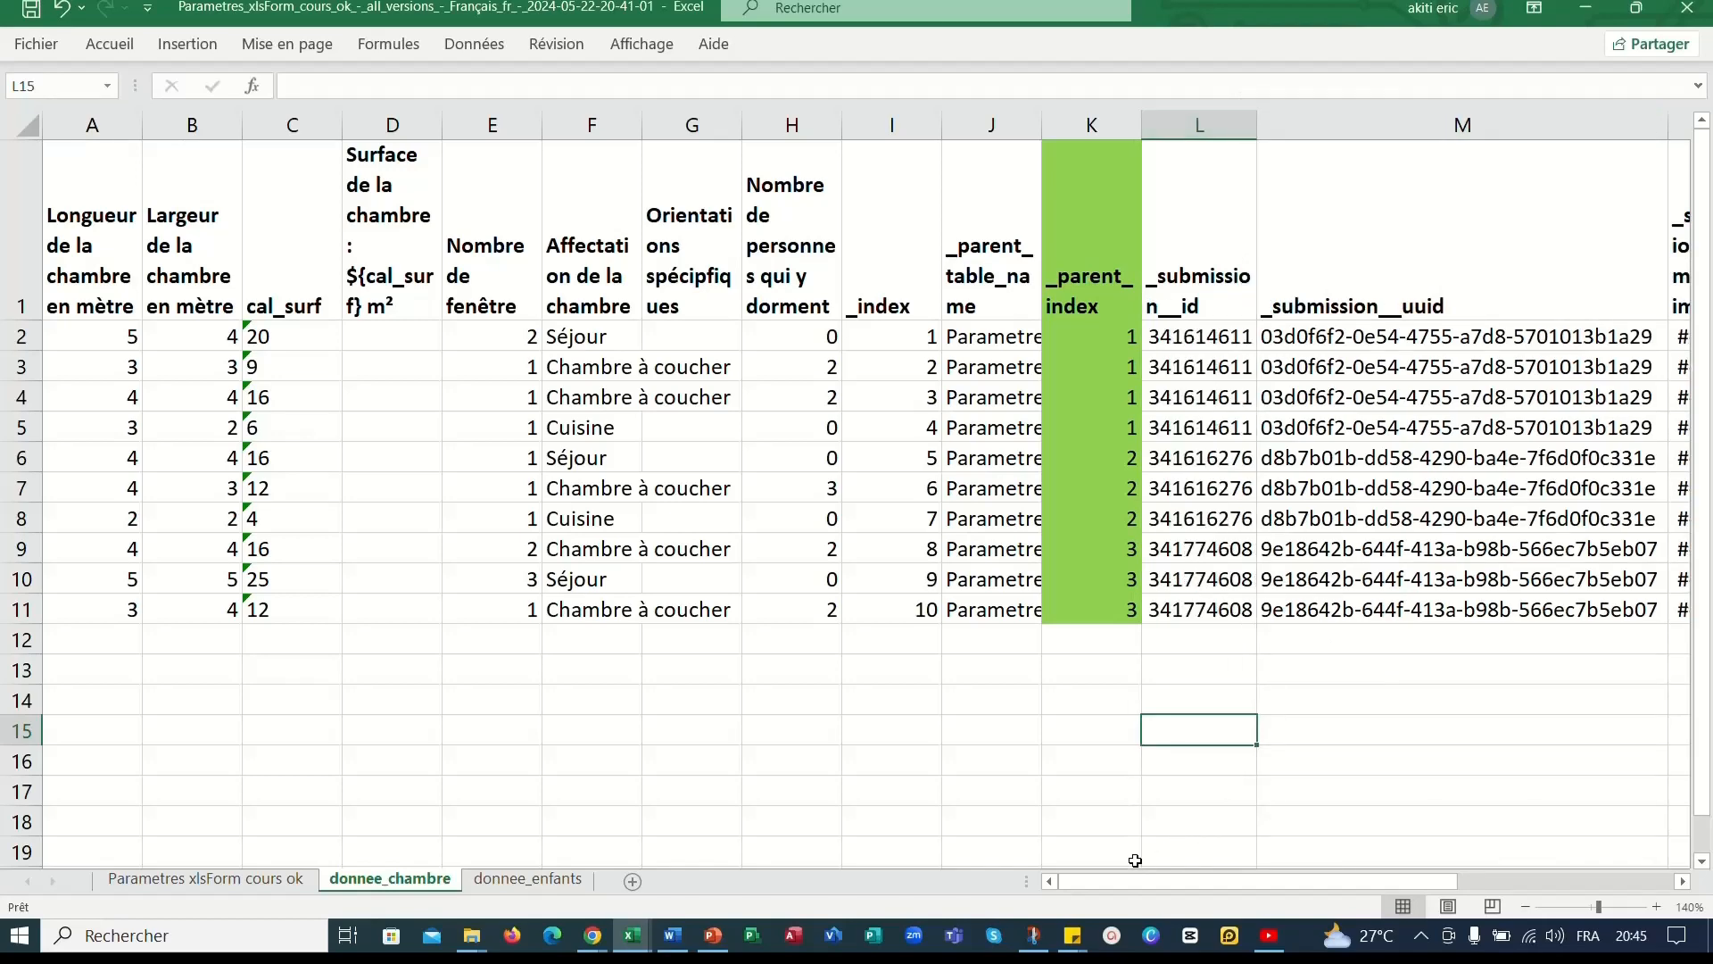
left_click_drag(1095, 880, 1405, 882)
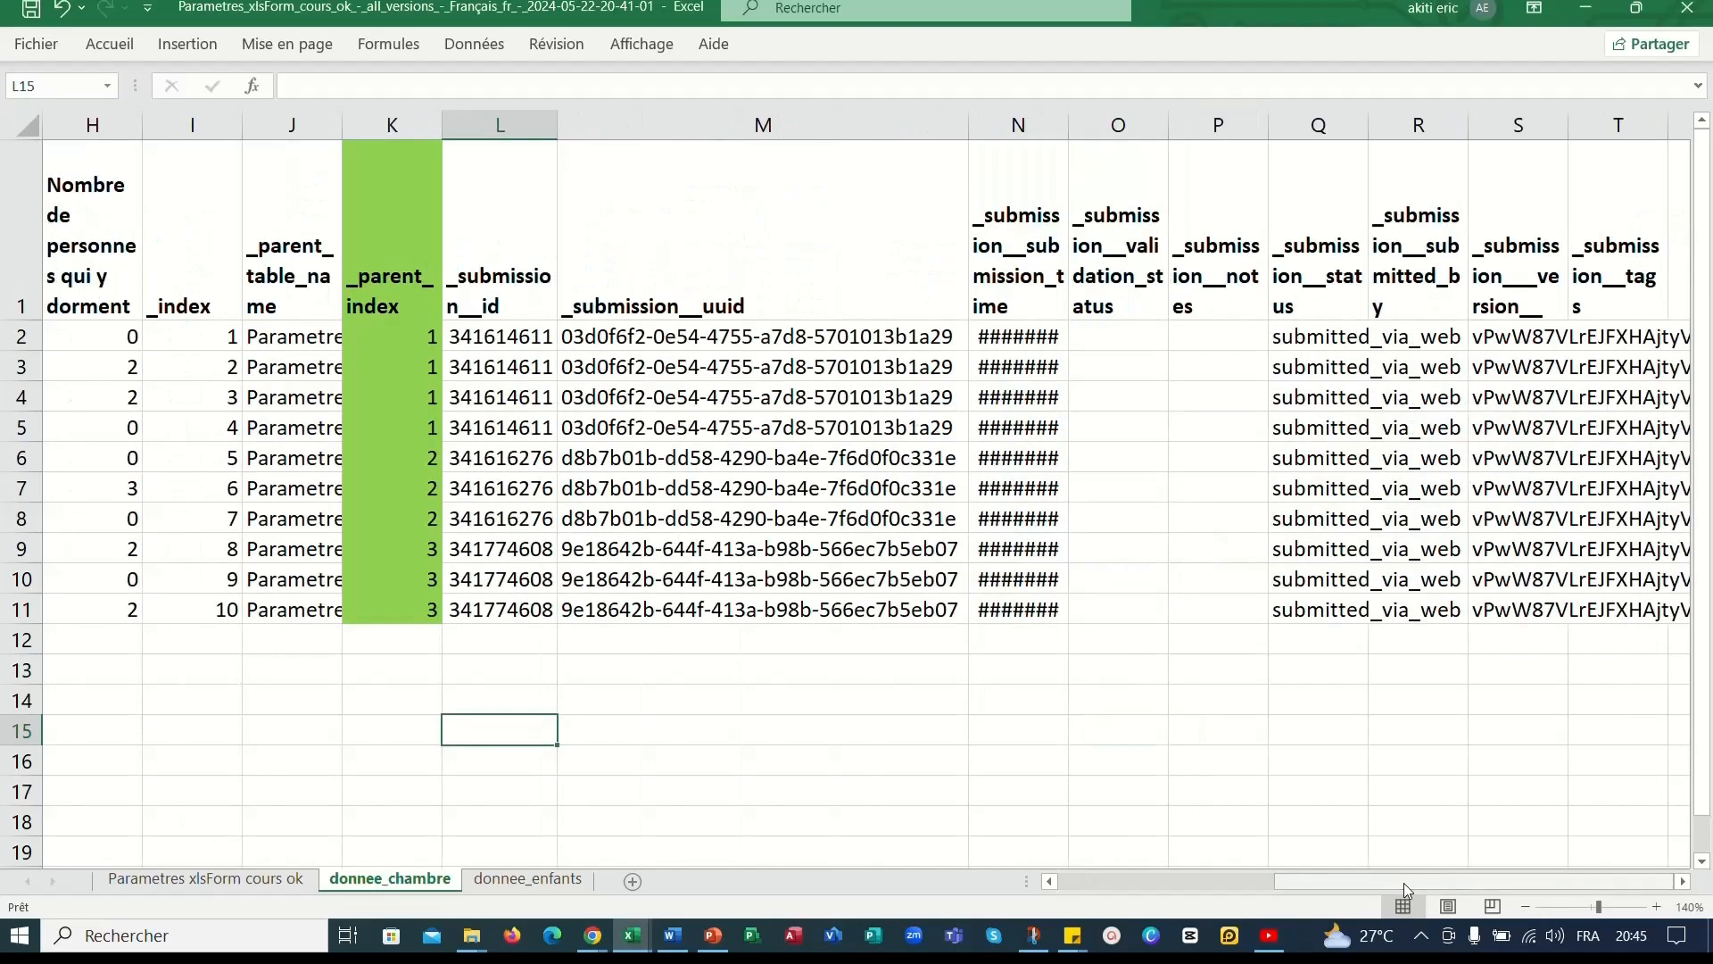
double_click(1068, 130)
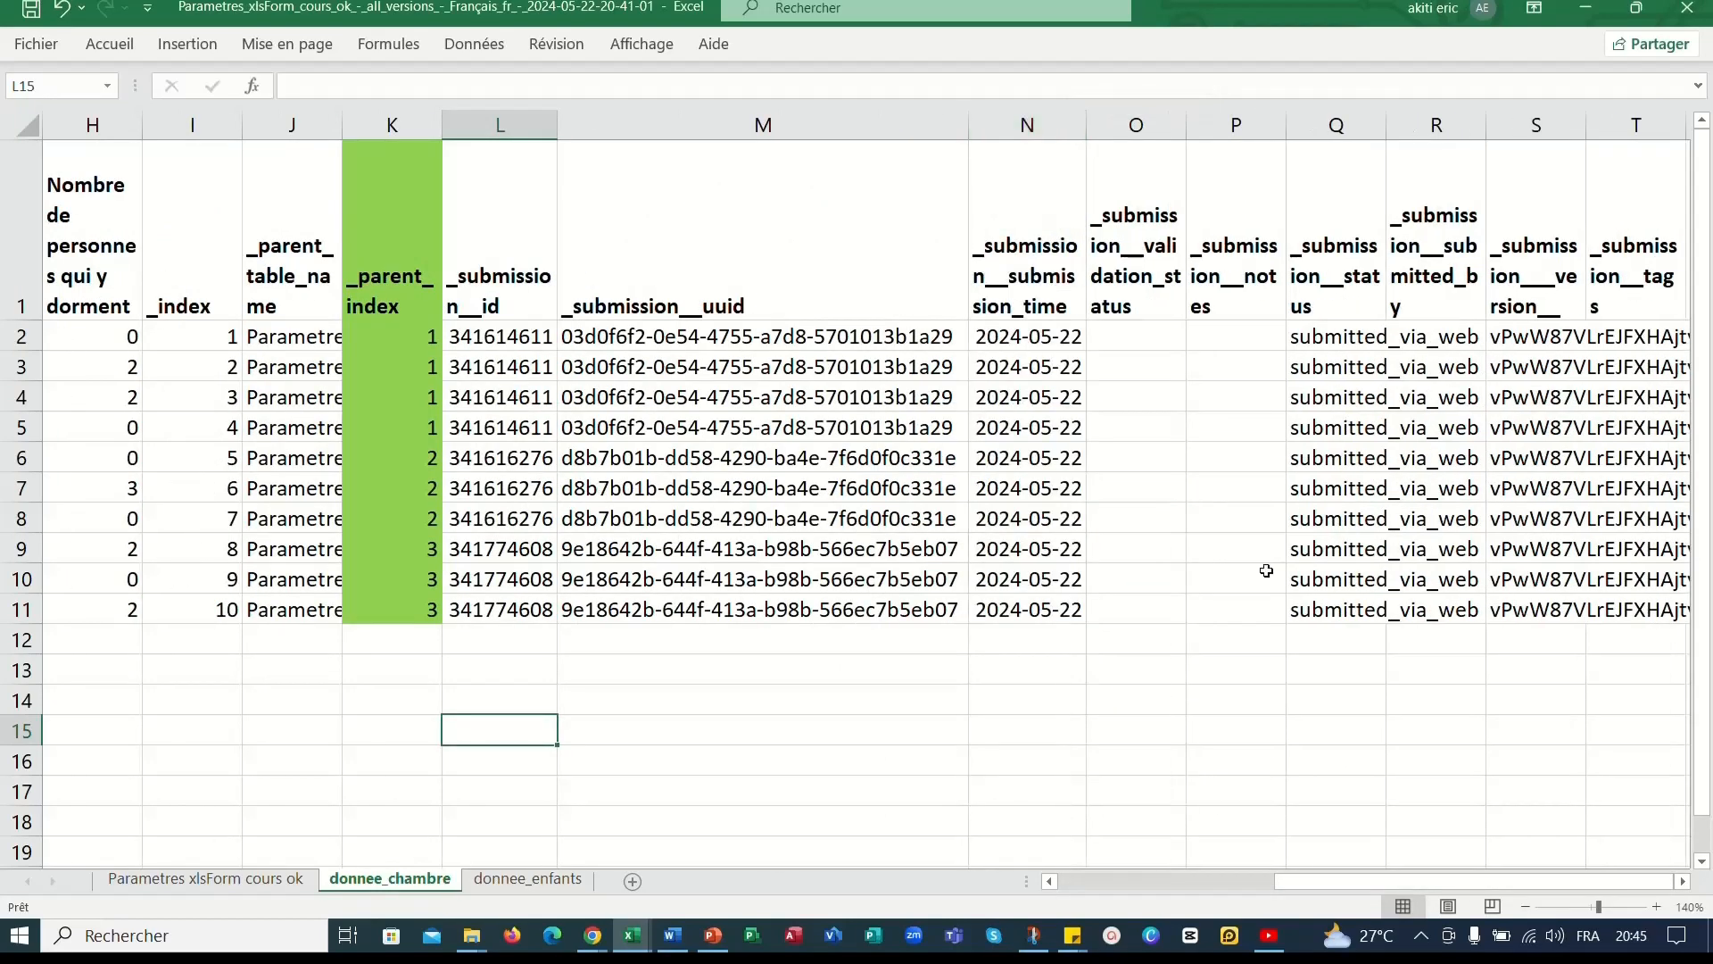
left_click_drag(1379, 880, 1044, 803)
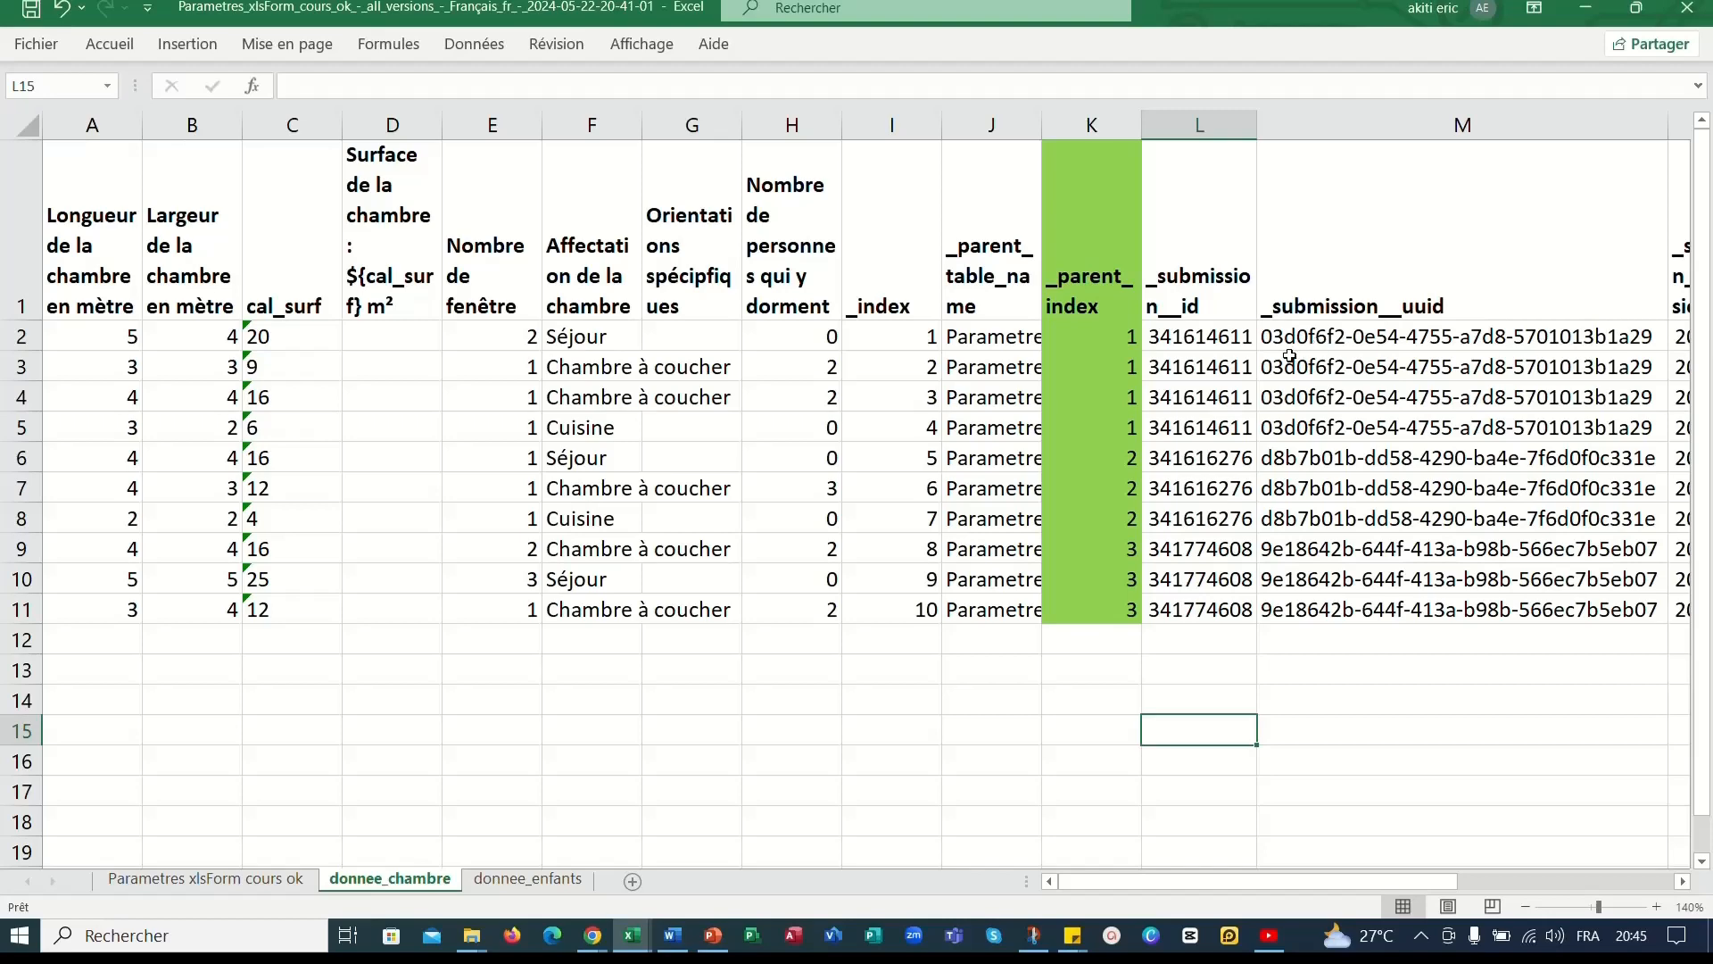
Delete columns L to T, from _submission__id through _submission__tags, from the donnee_chambre sheet.
left_click_drag(1200, 124, 1704, 143)
left_click_drag(1501, 321, 1534, 248)
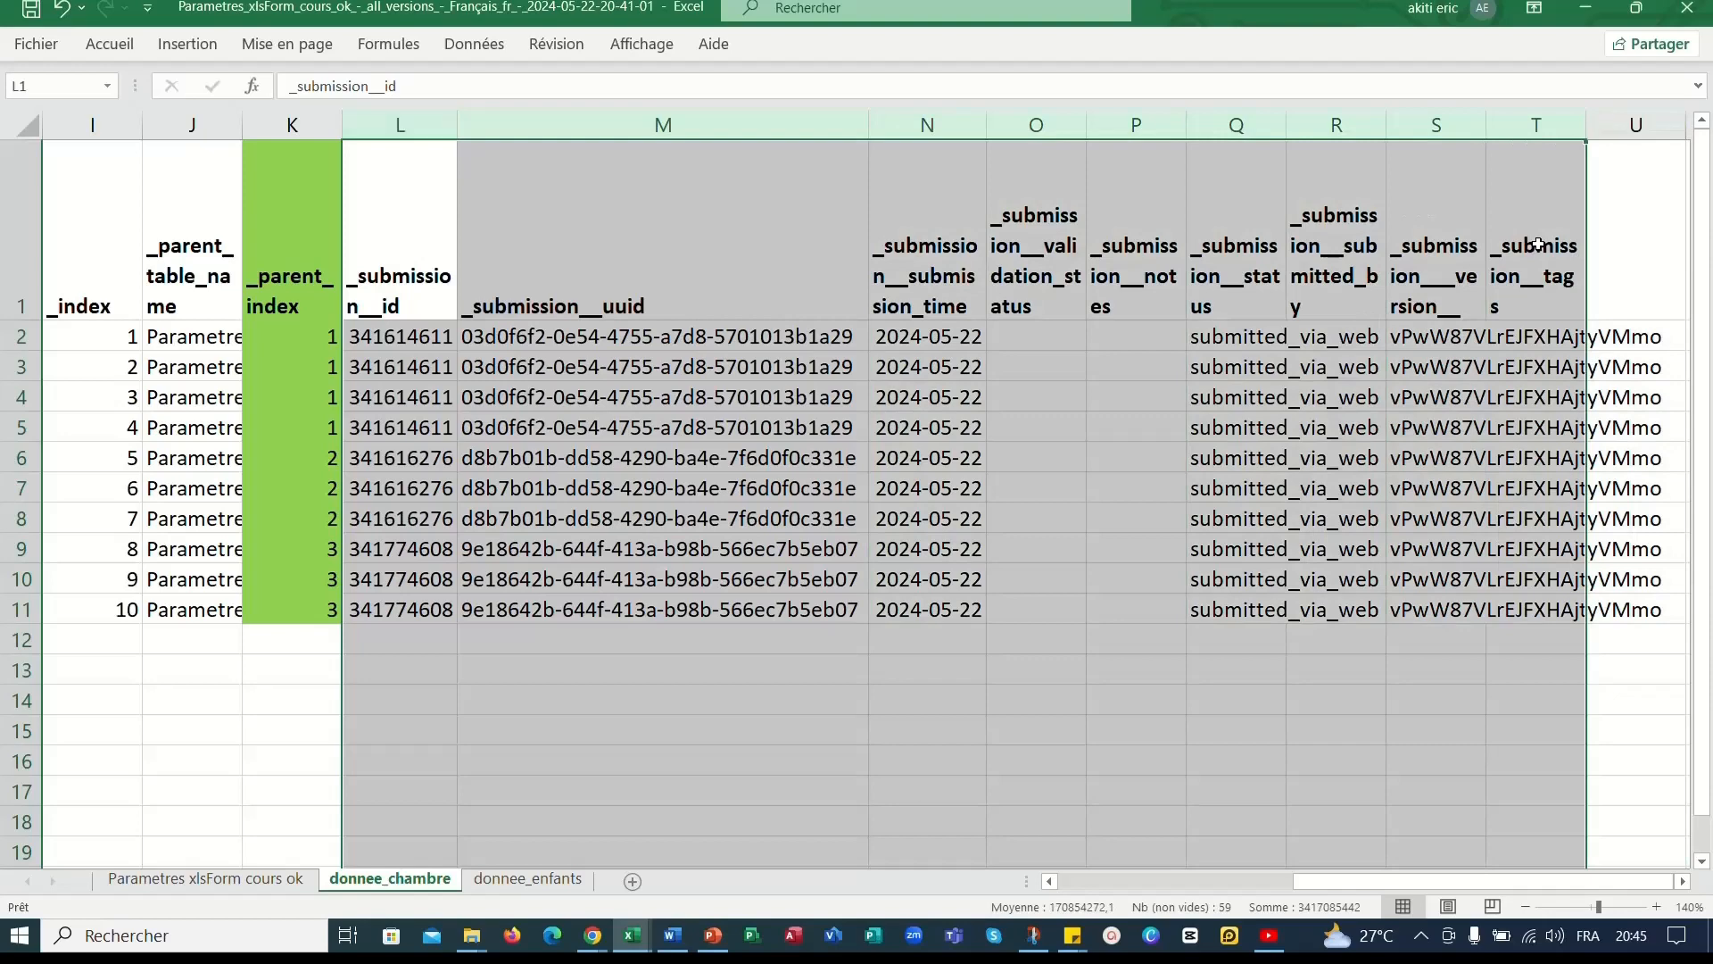
left_click(704, 148)
left_click_drag(400, 113, 1530, 172)
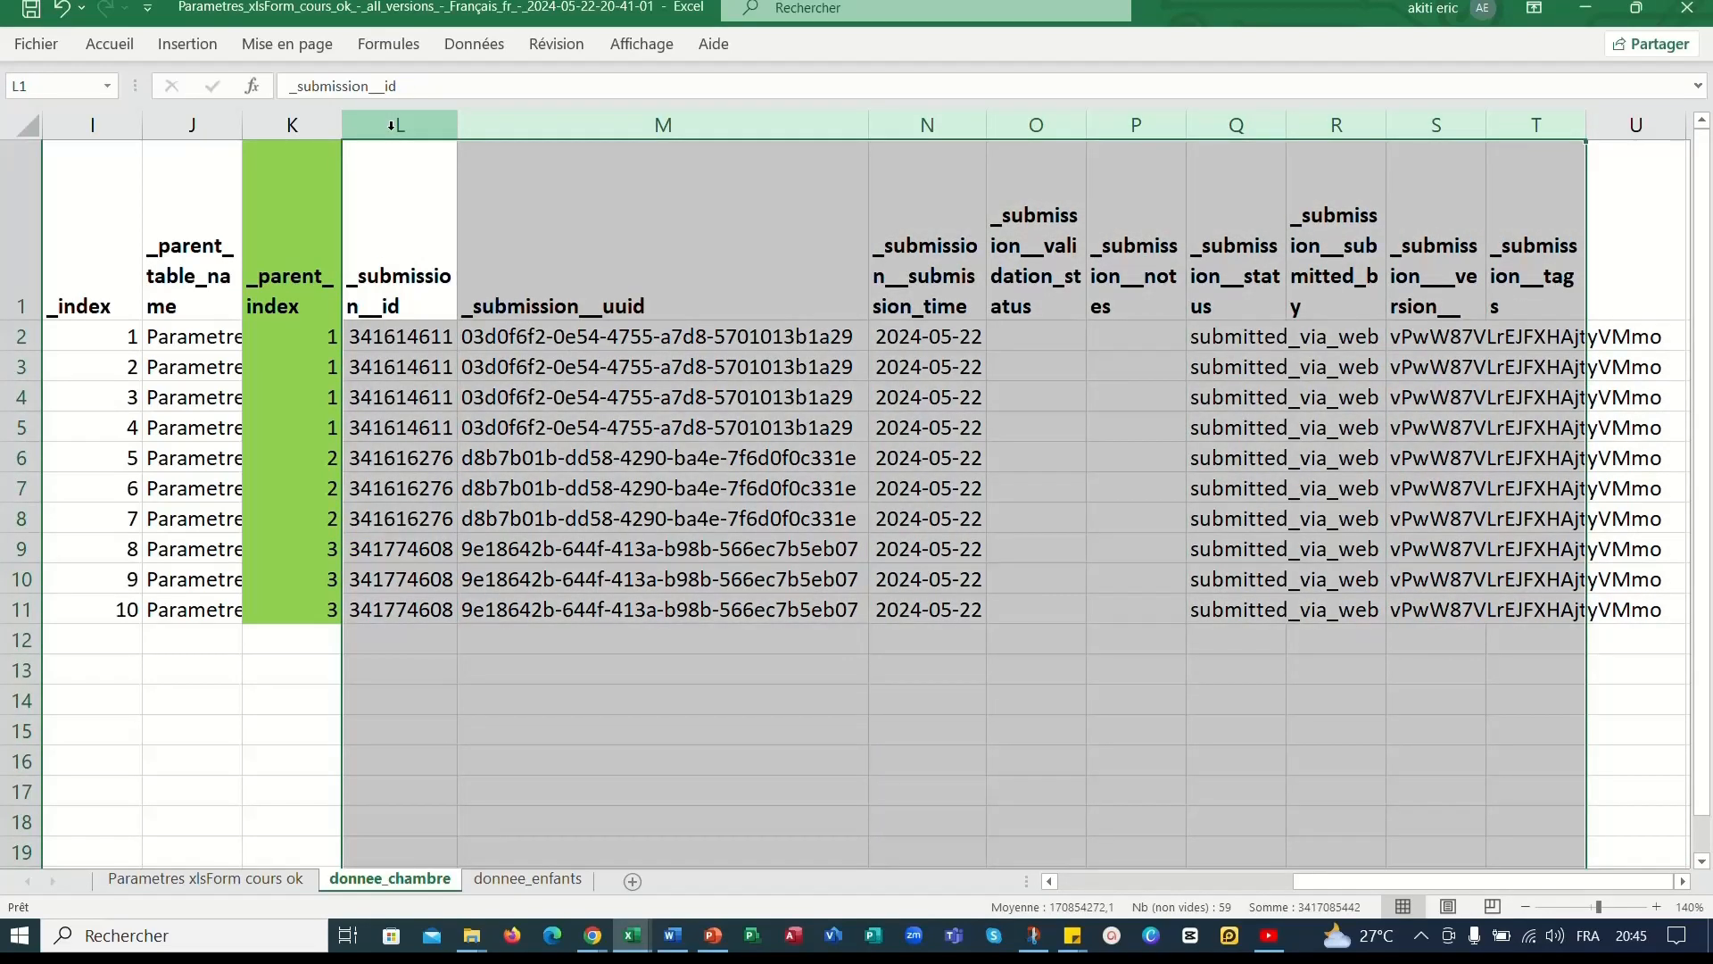
right_click(394, 127)
left_click(452, 353)
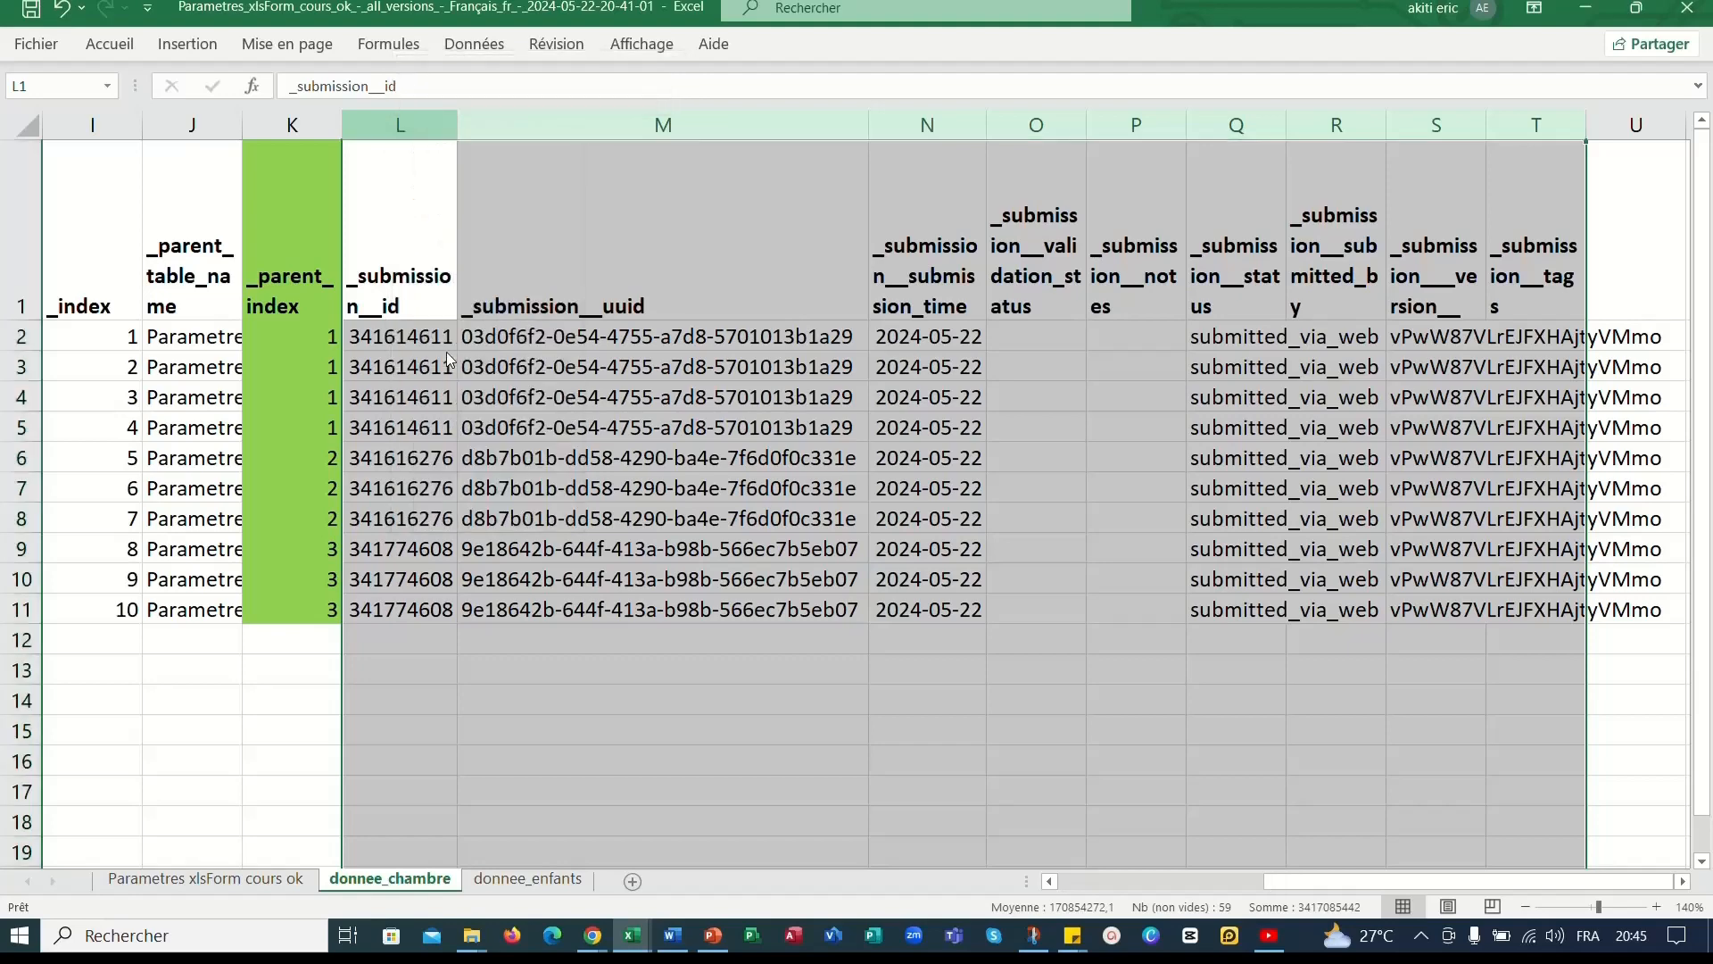
left_click_drag(1384, 880, 1023, 876)
left_click(1187, 268)
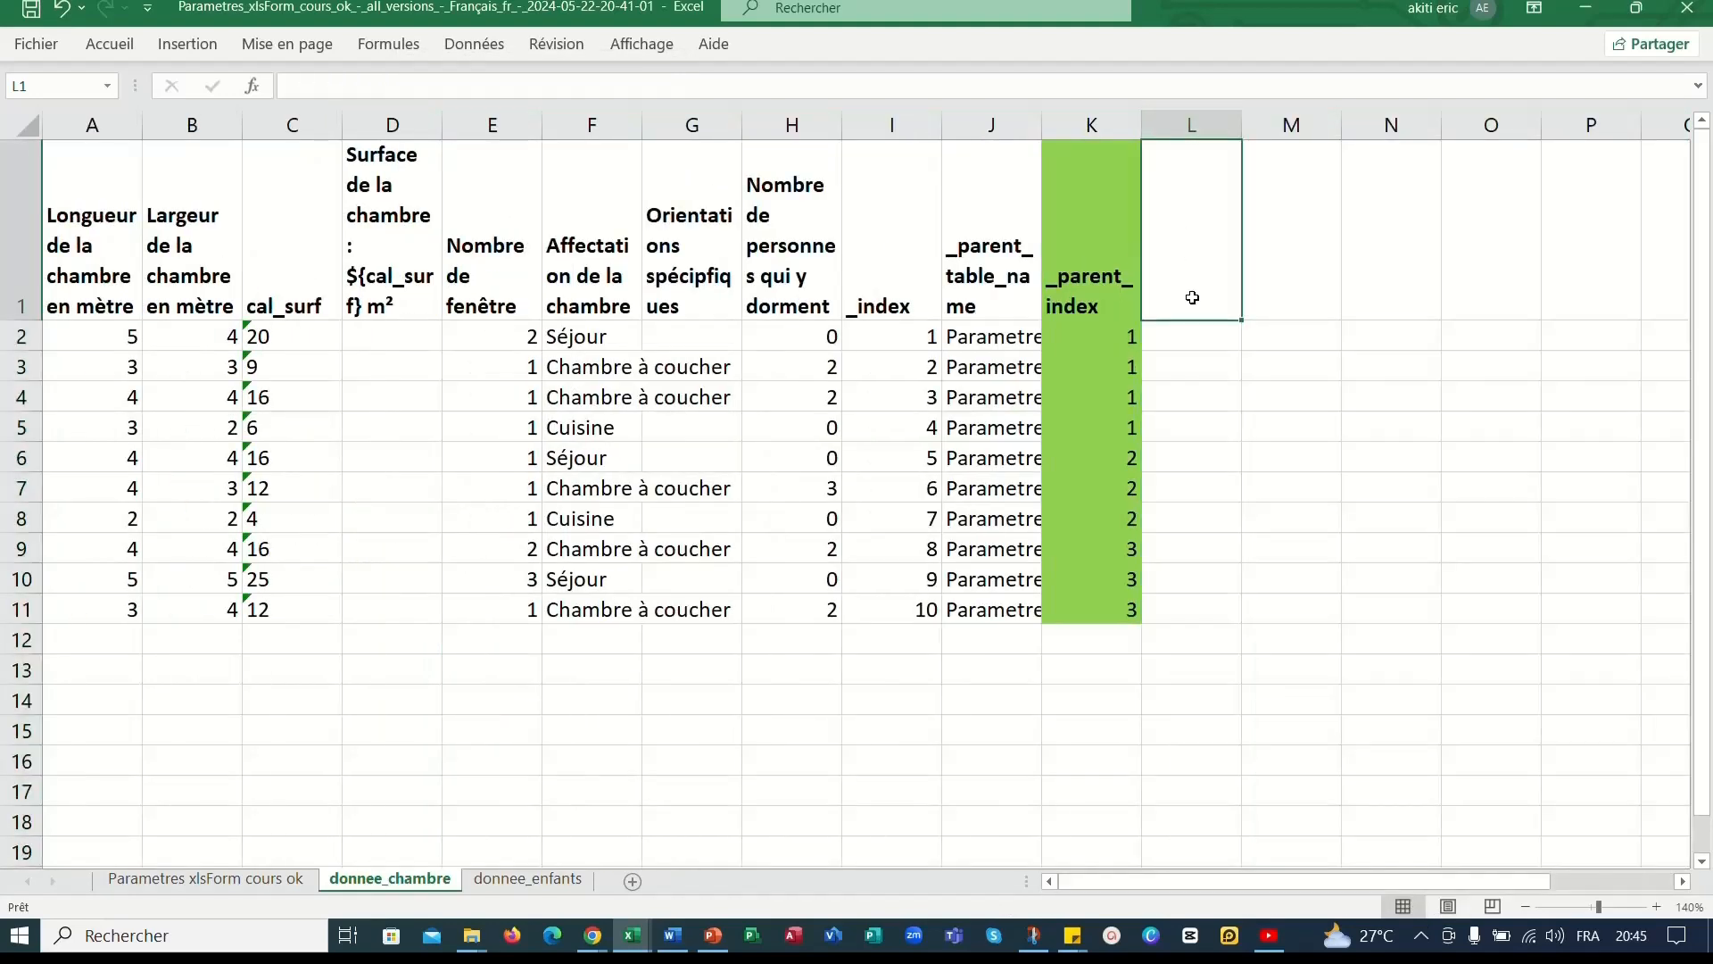
Fit the width of the _submission_time column to its dates in the Parametres xlsForm cours ok sheet.
left_click(215, 882)
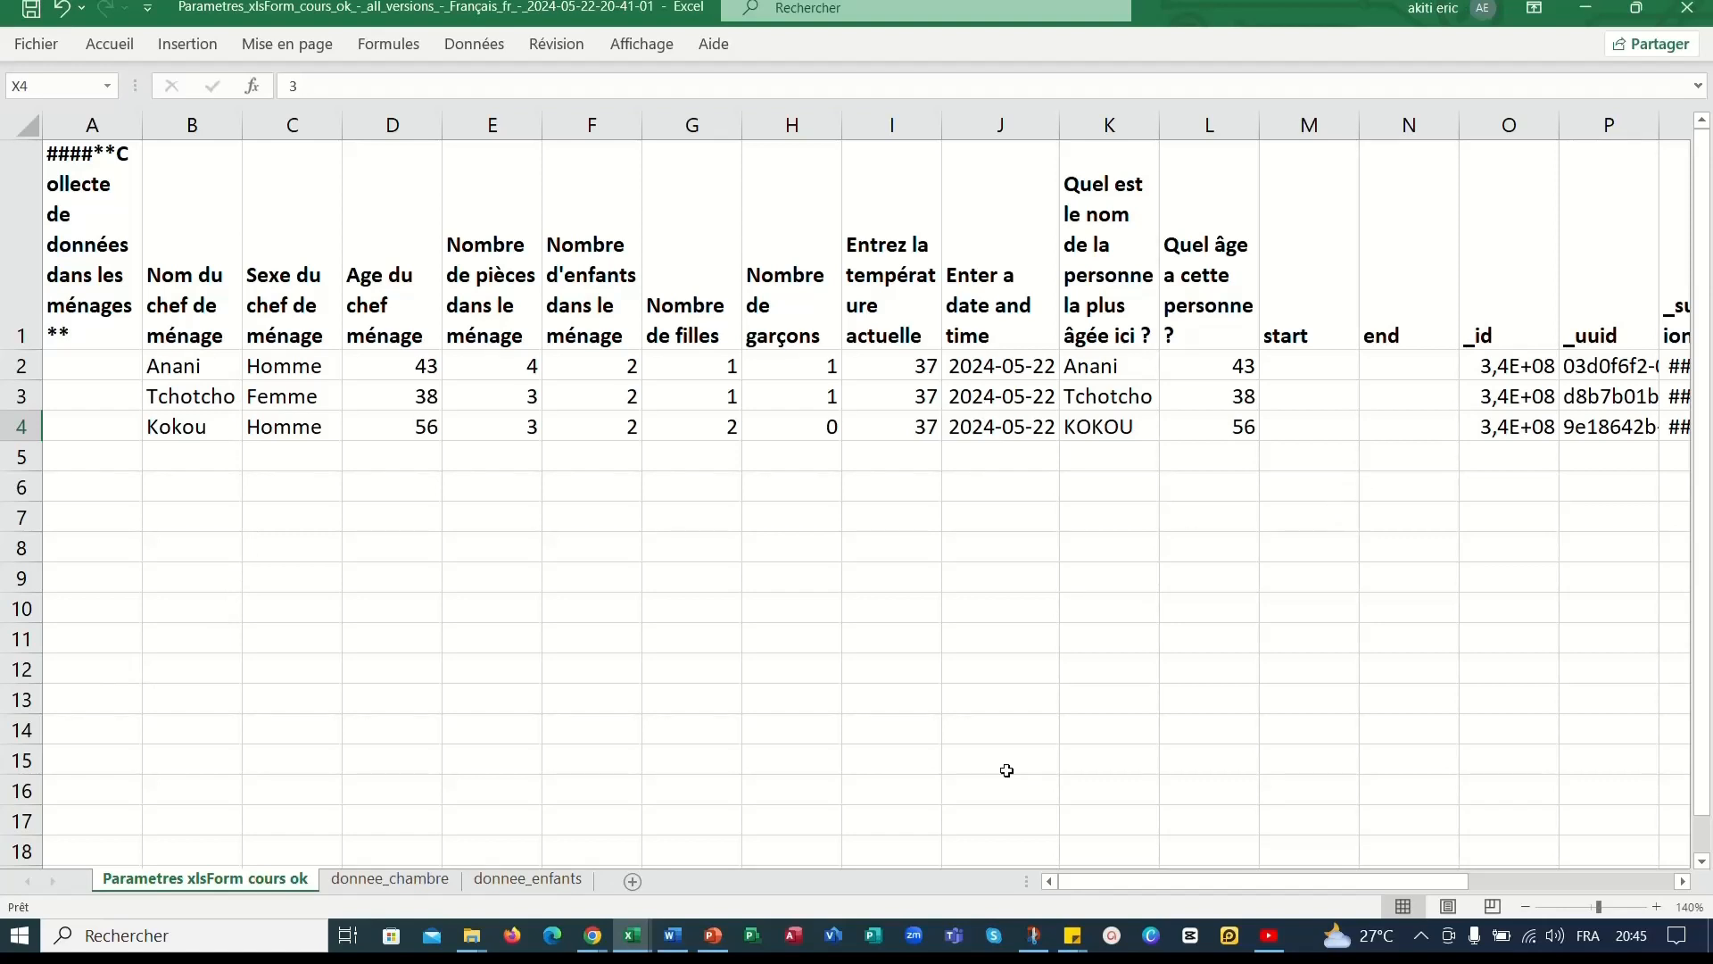
left_click_drag(1106, 876, 1207, 871)
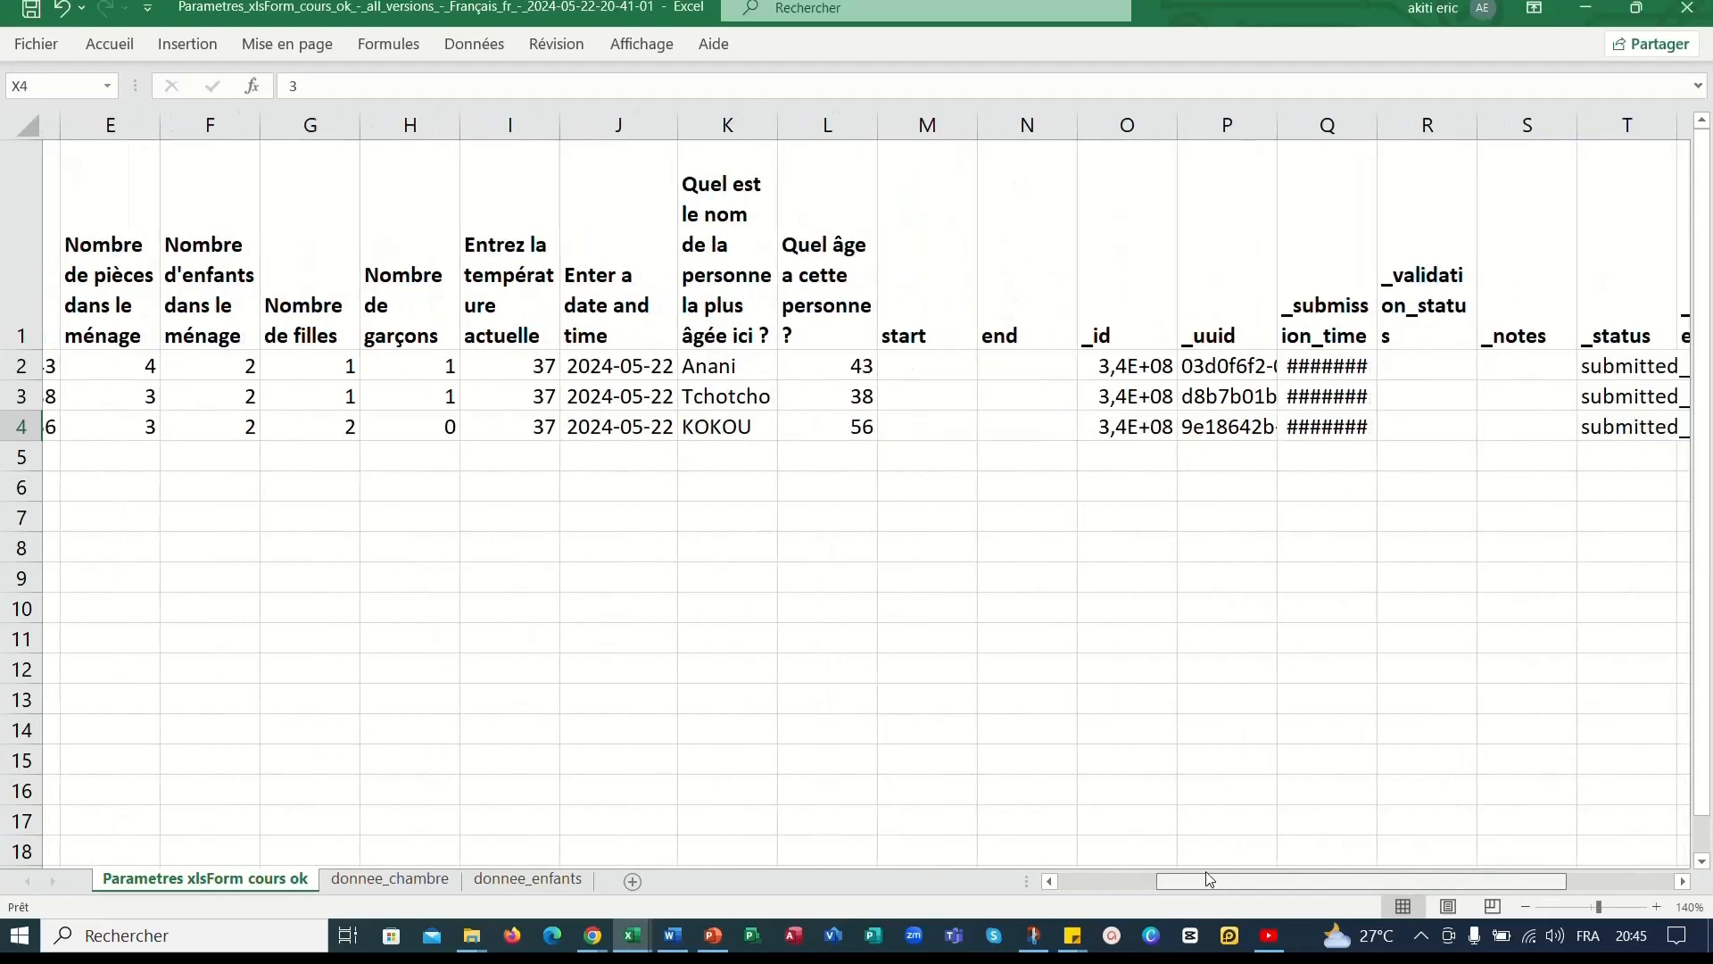
double_click(1360, 126)
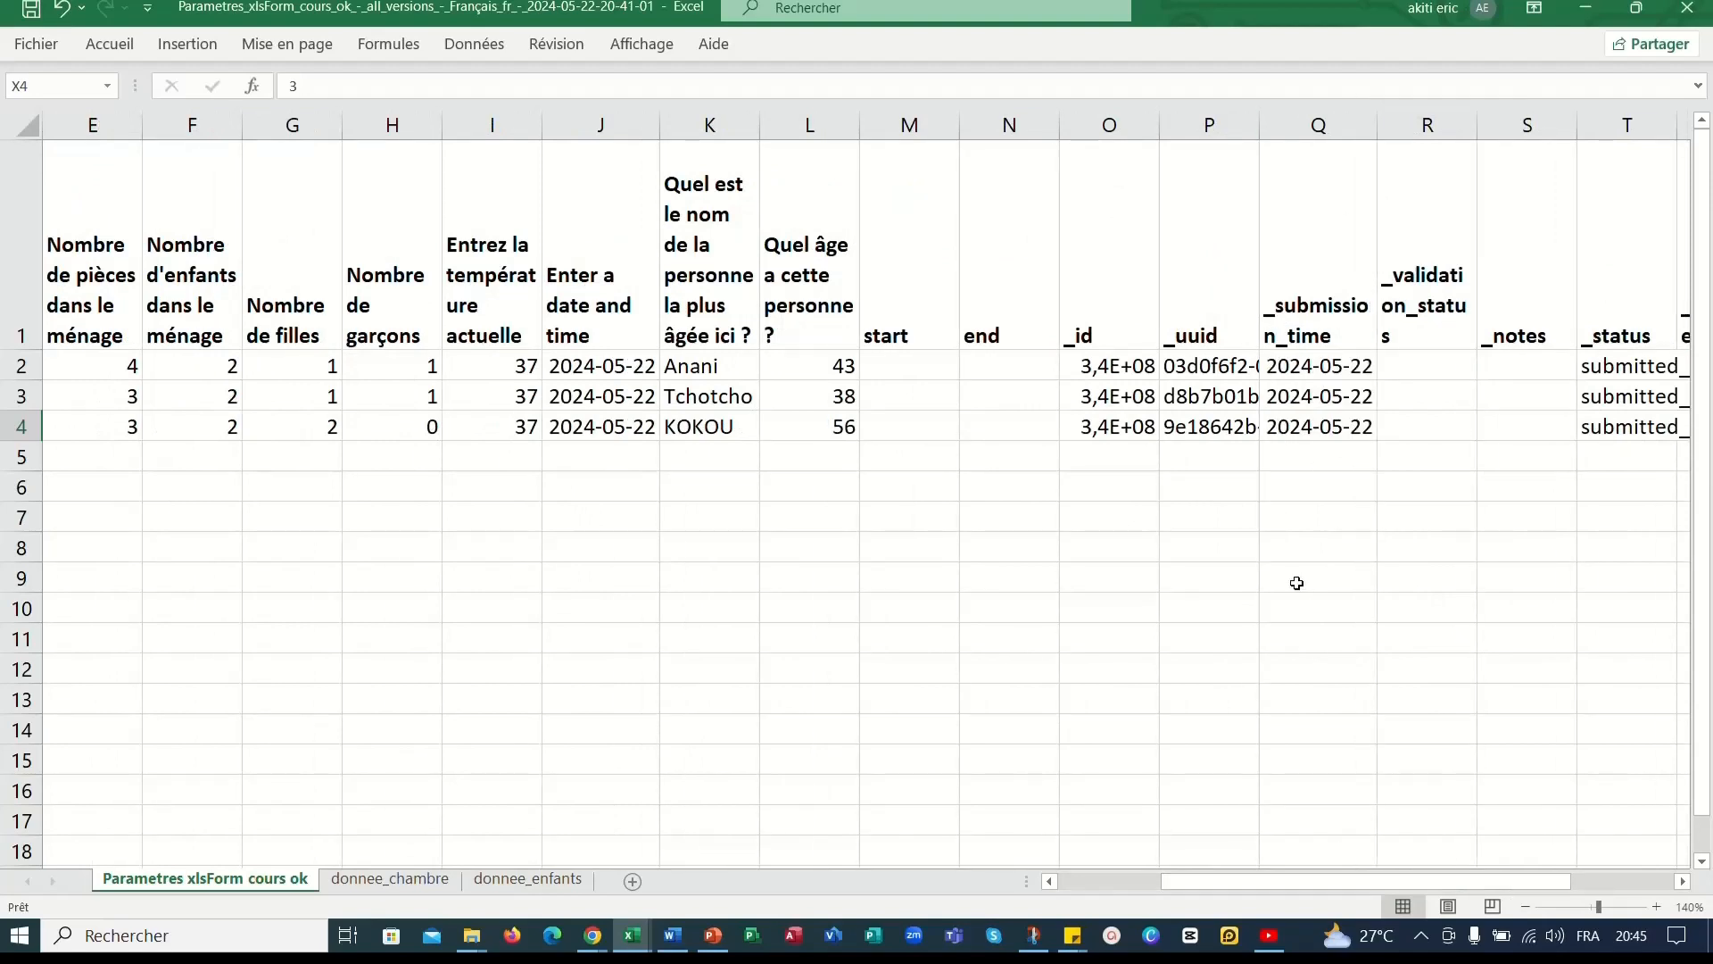
Fit the _uuid column's width and delete columns M to W, from start through _tags, in the Parametres xlsForm cours ok sheet.
double_click(1259, 125)
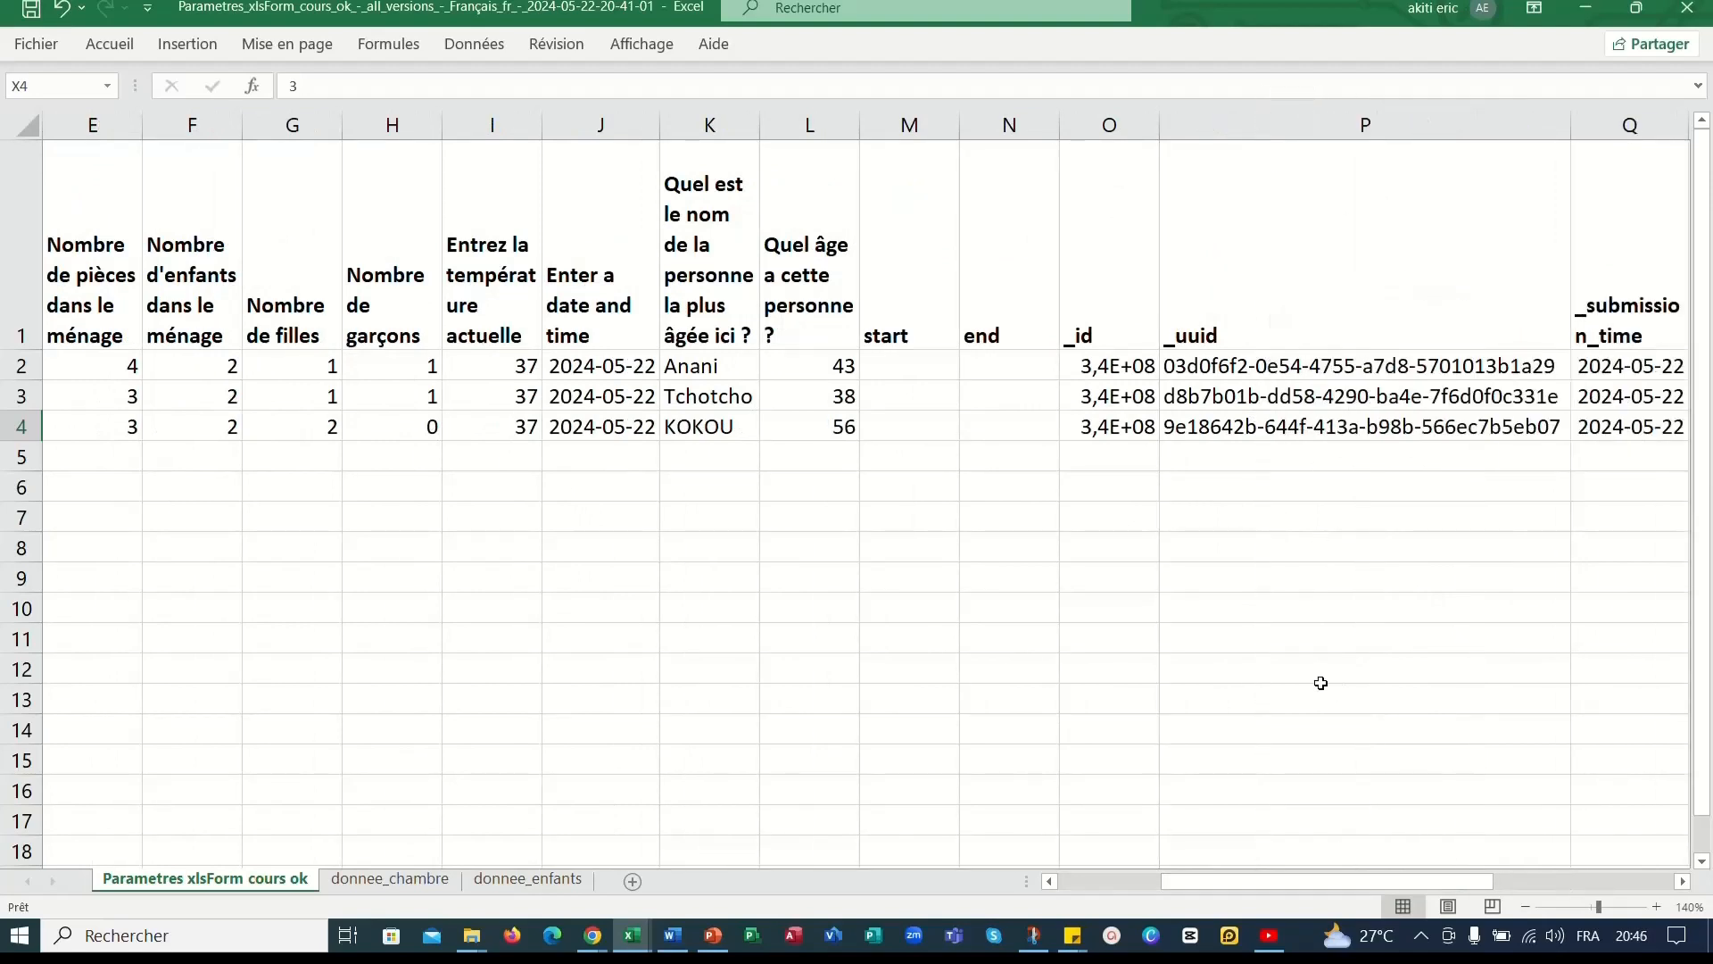
left_click_drag(1227, 891, 1033, 887)
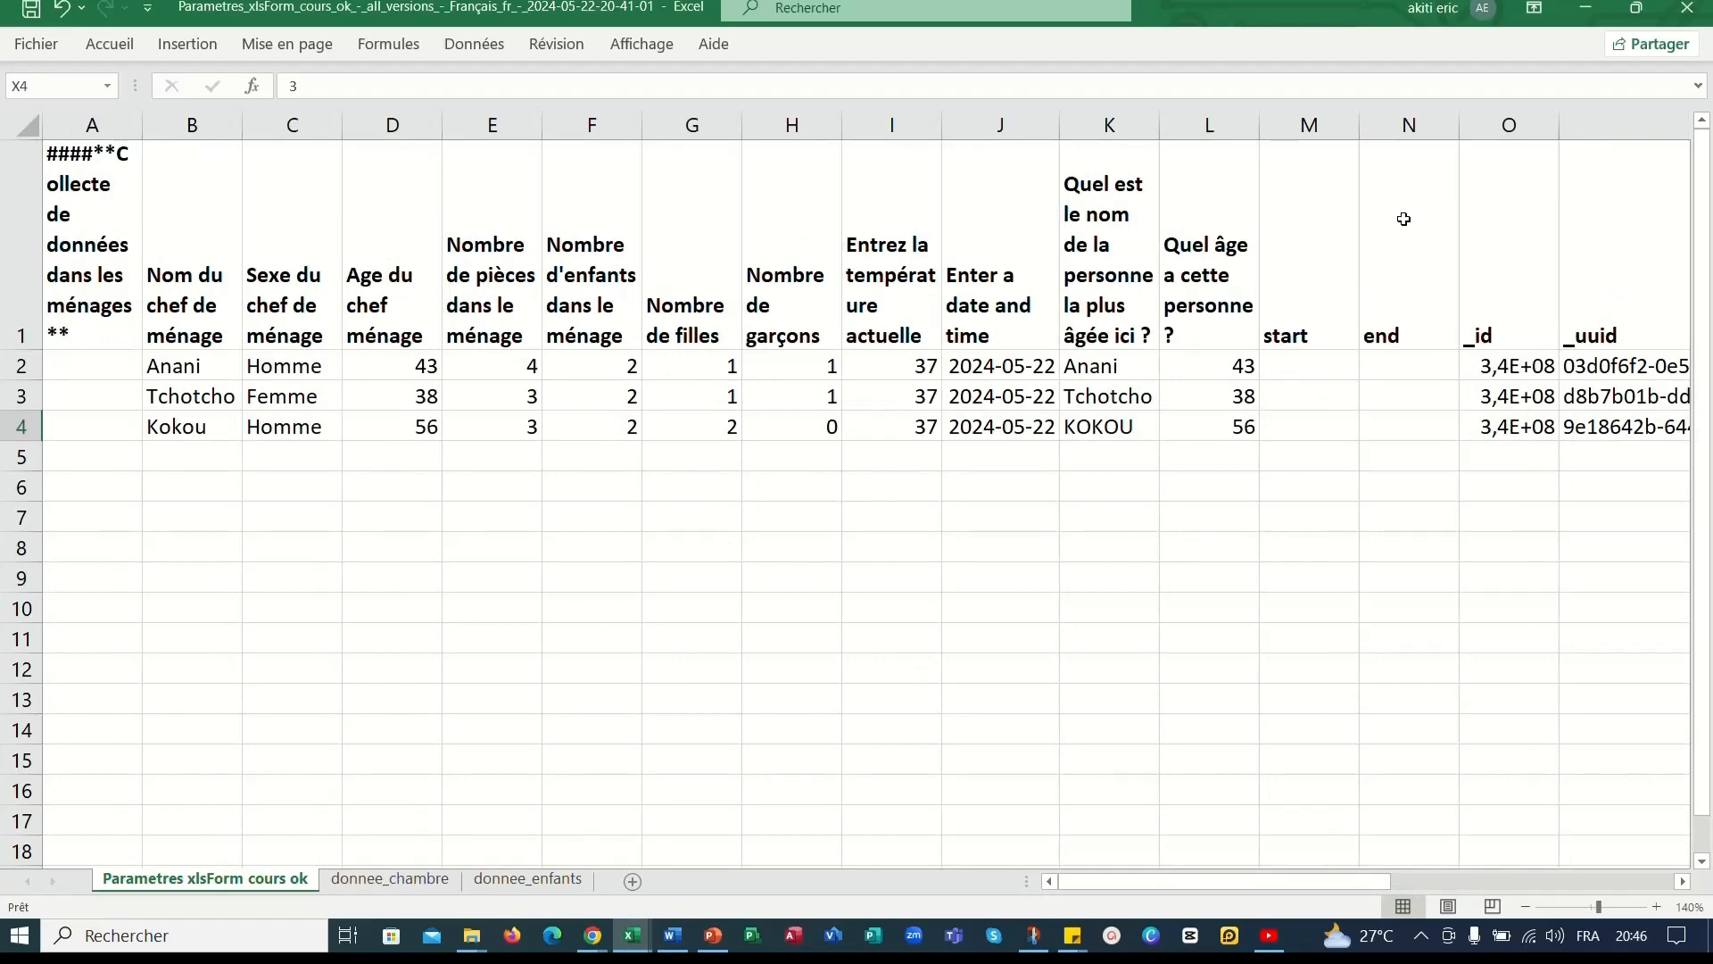
left_click_drag(1308, 125, 1376, 132)
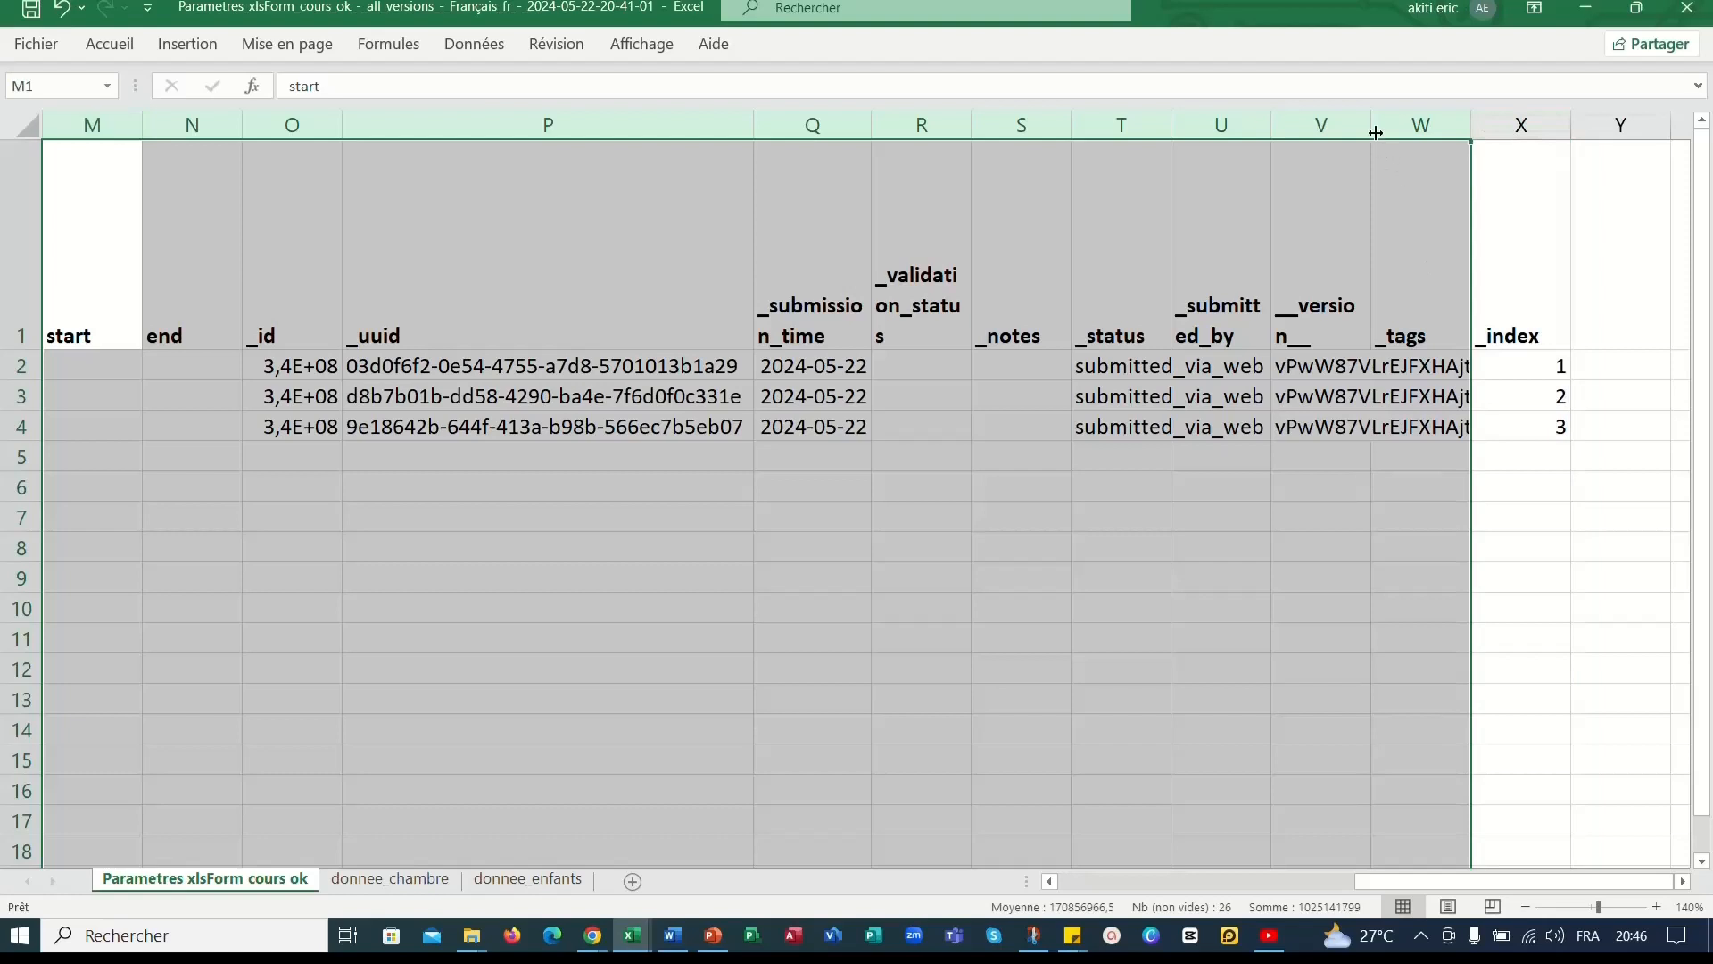
right_click(1388, 131)
key("Escape")
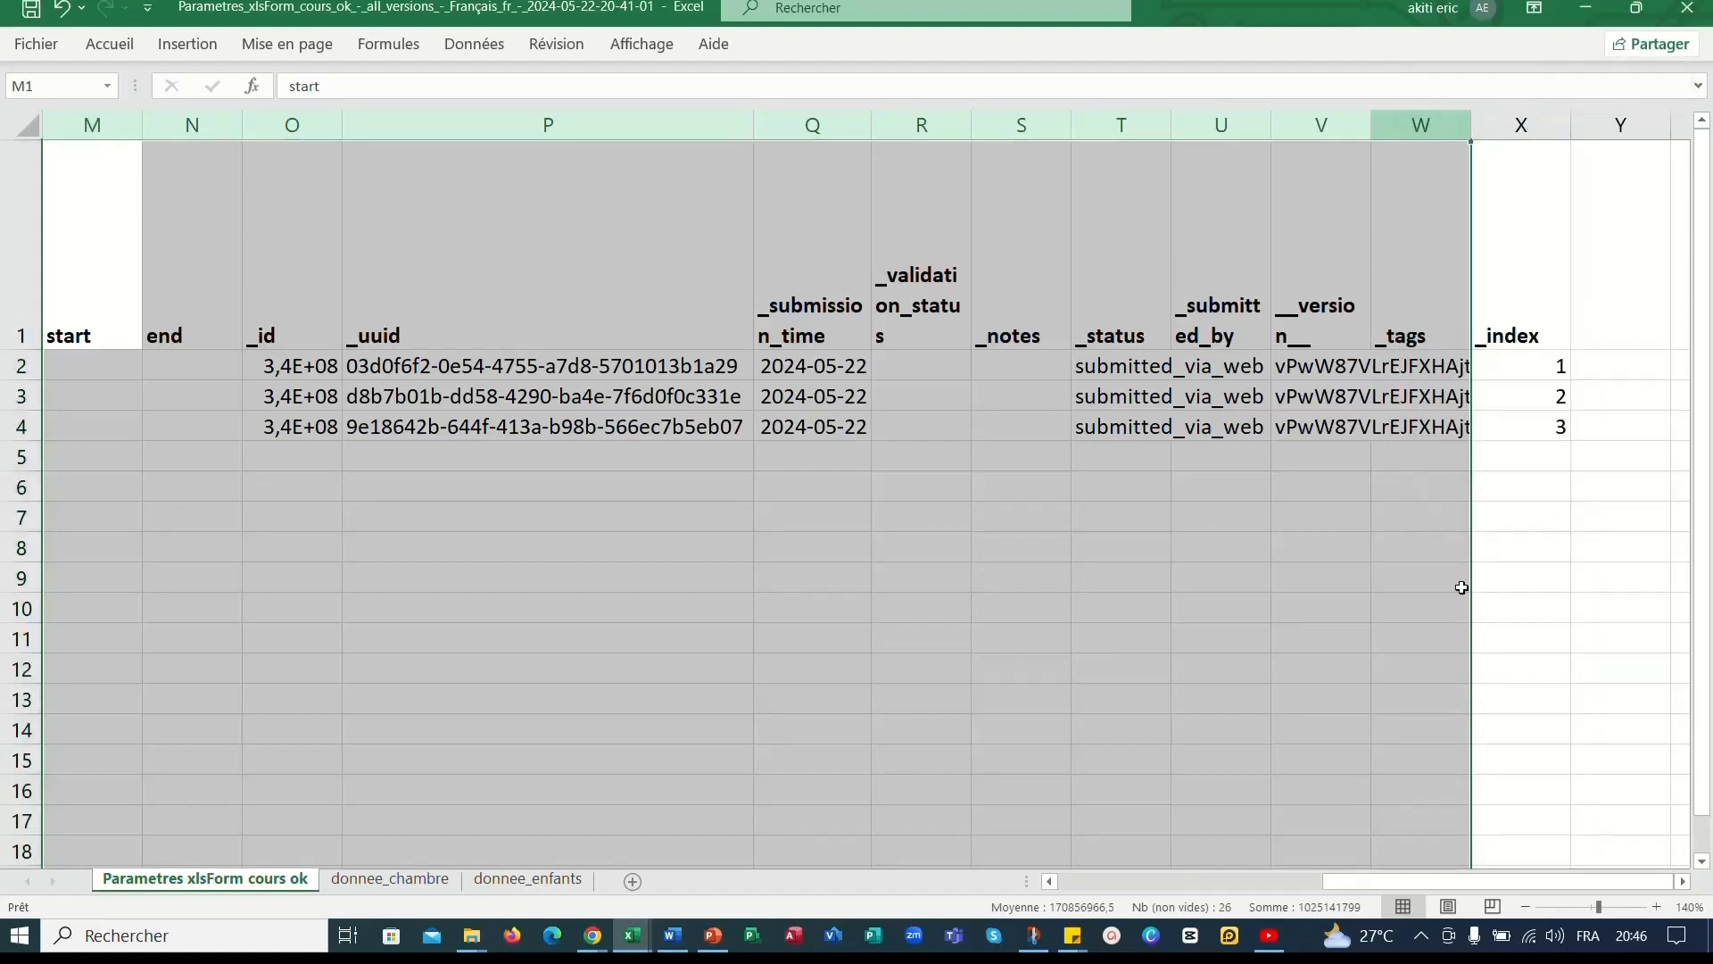
left_click(1462, 587)
left_click_drag(1388, 880, 781, 873)
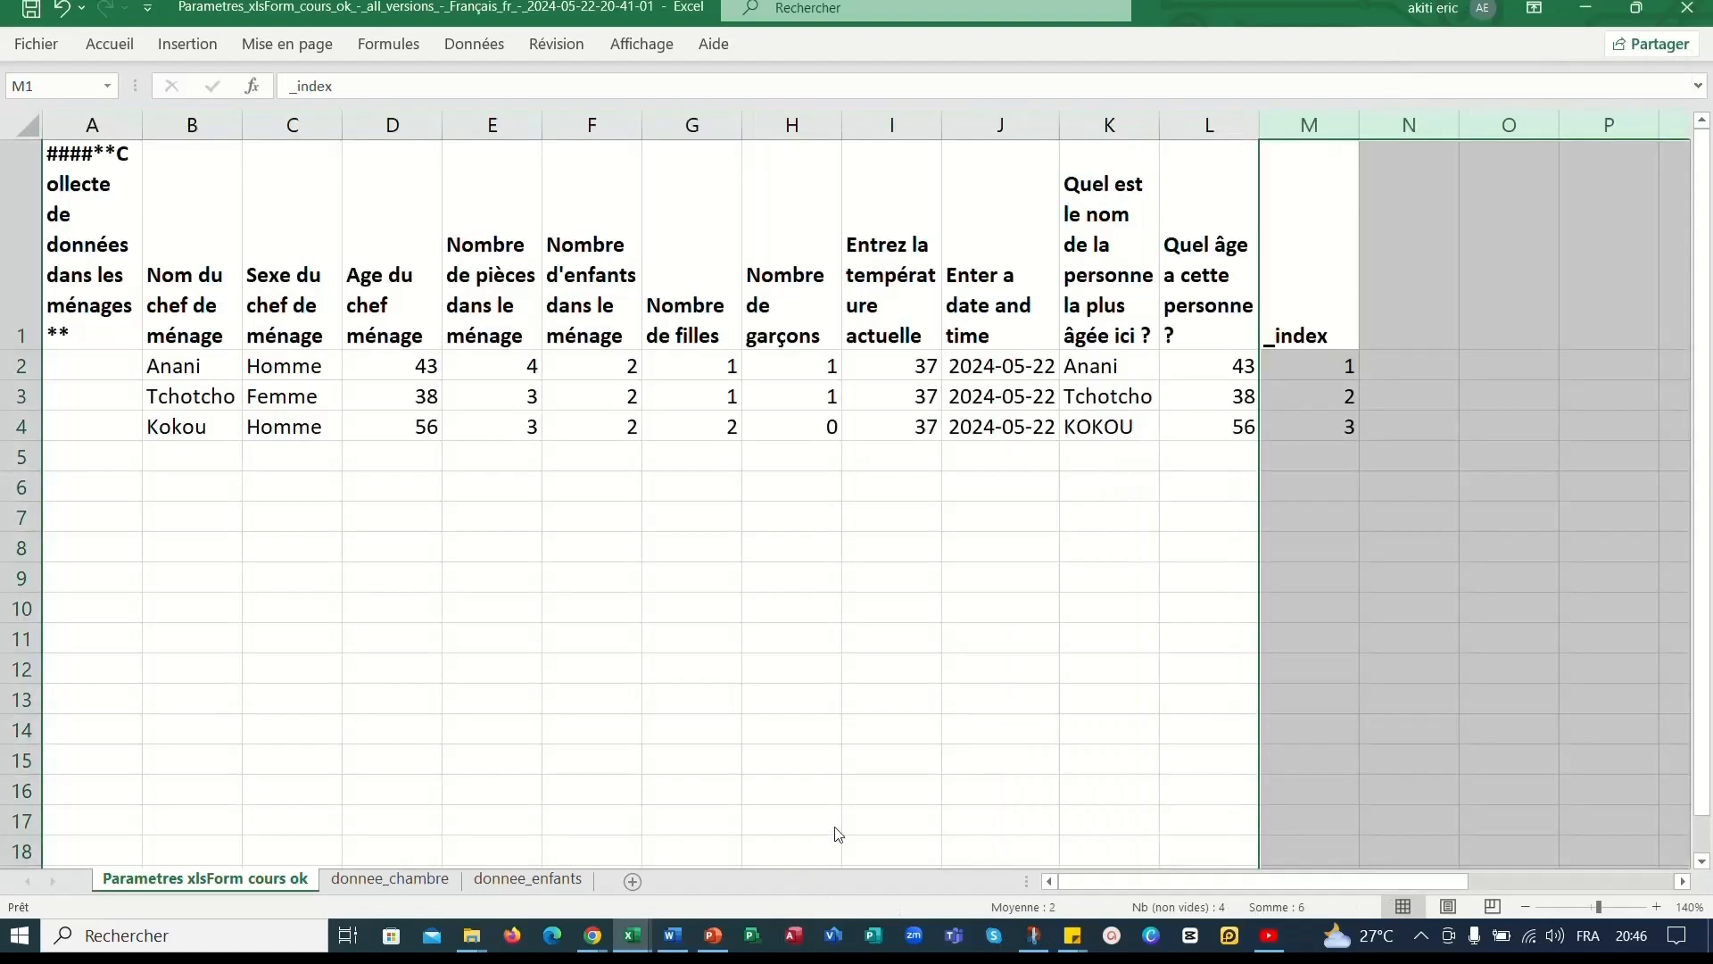
Delete the empty column A headed "####**Collecte de données dans les ménages**" from the household sheet.
left_click(85, 122)
right_click(84, 122)
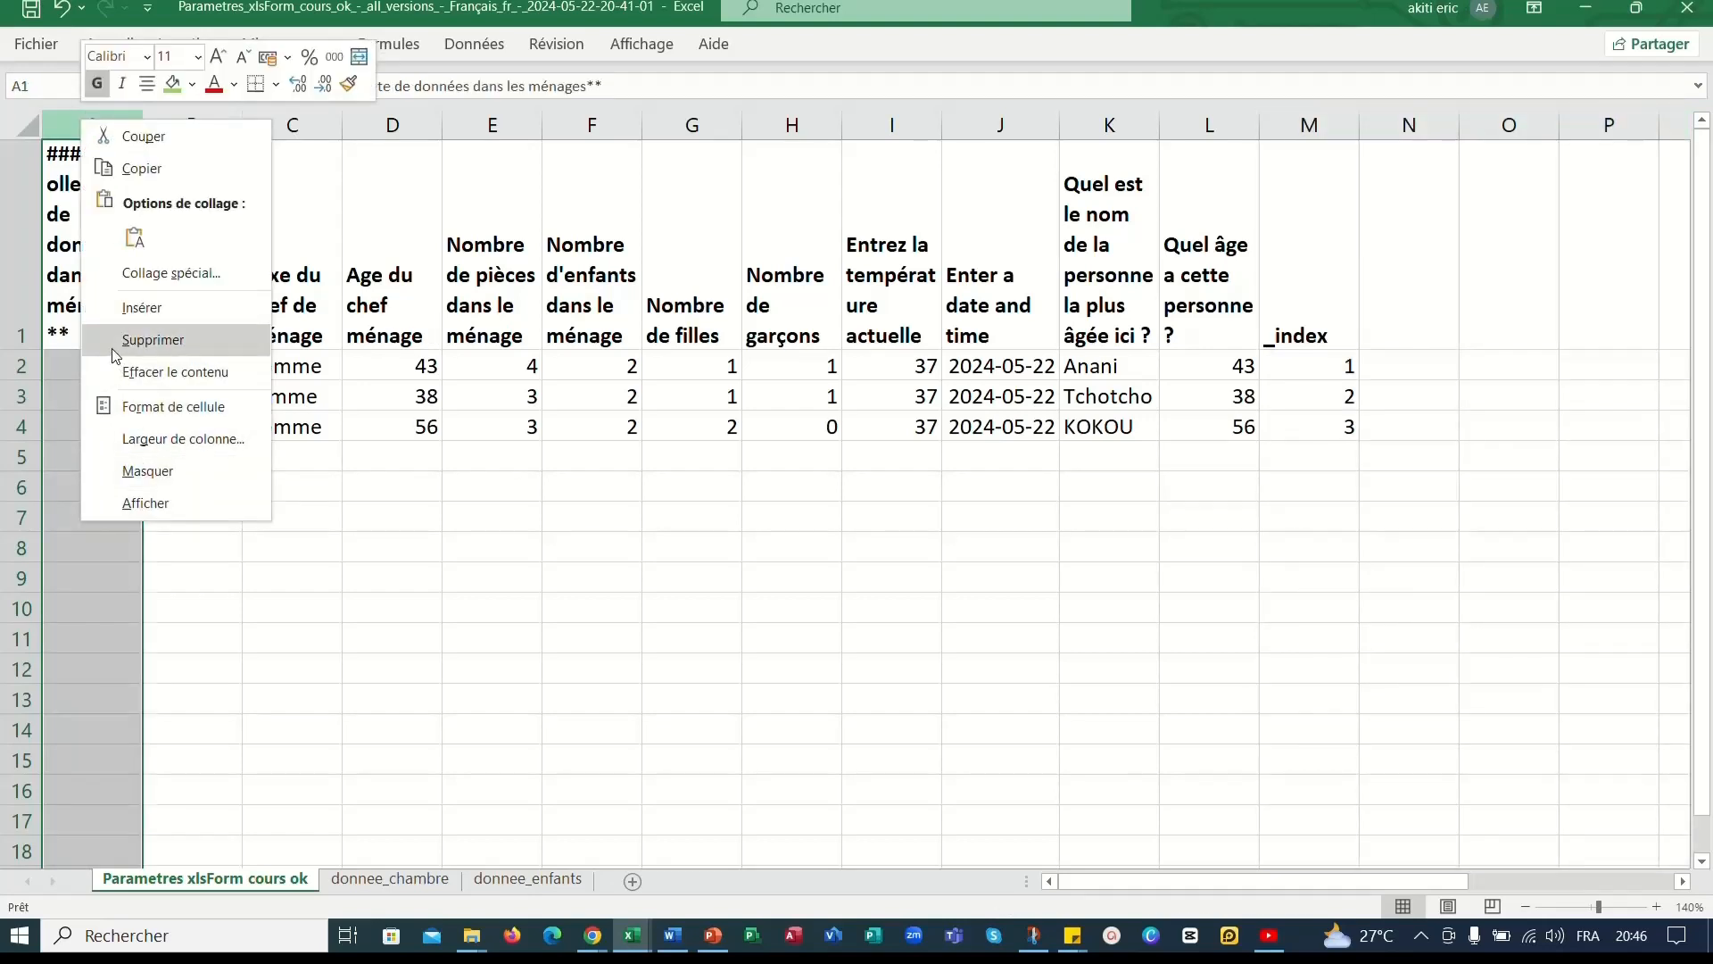
left_click(152, 340)
left_click(630, 554)
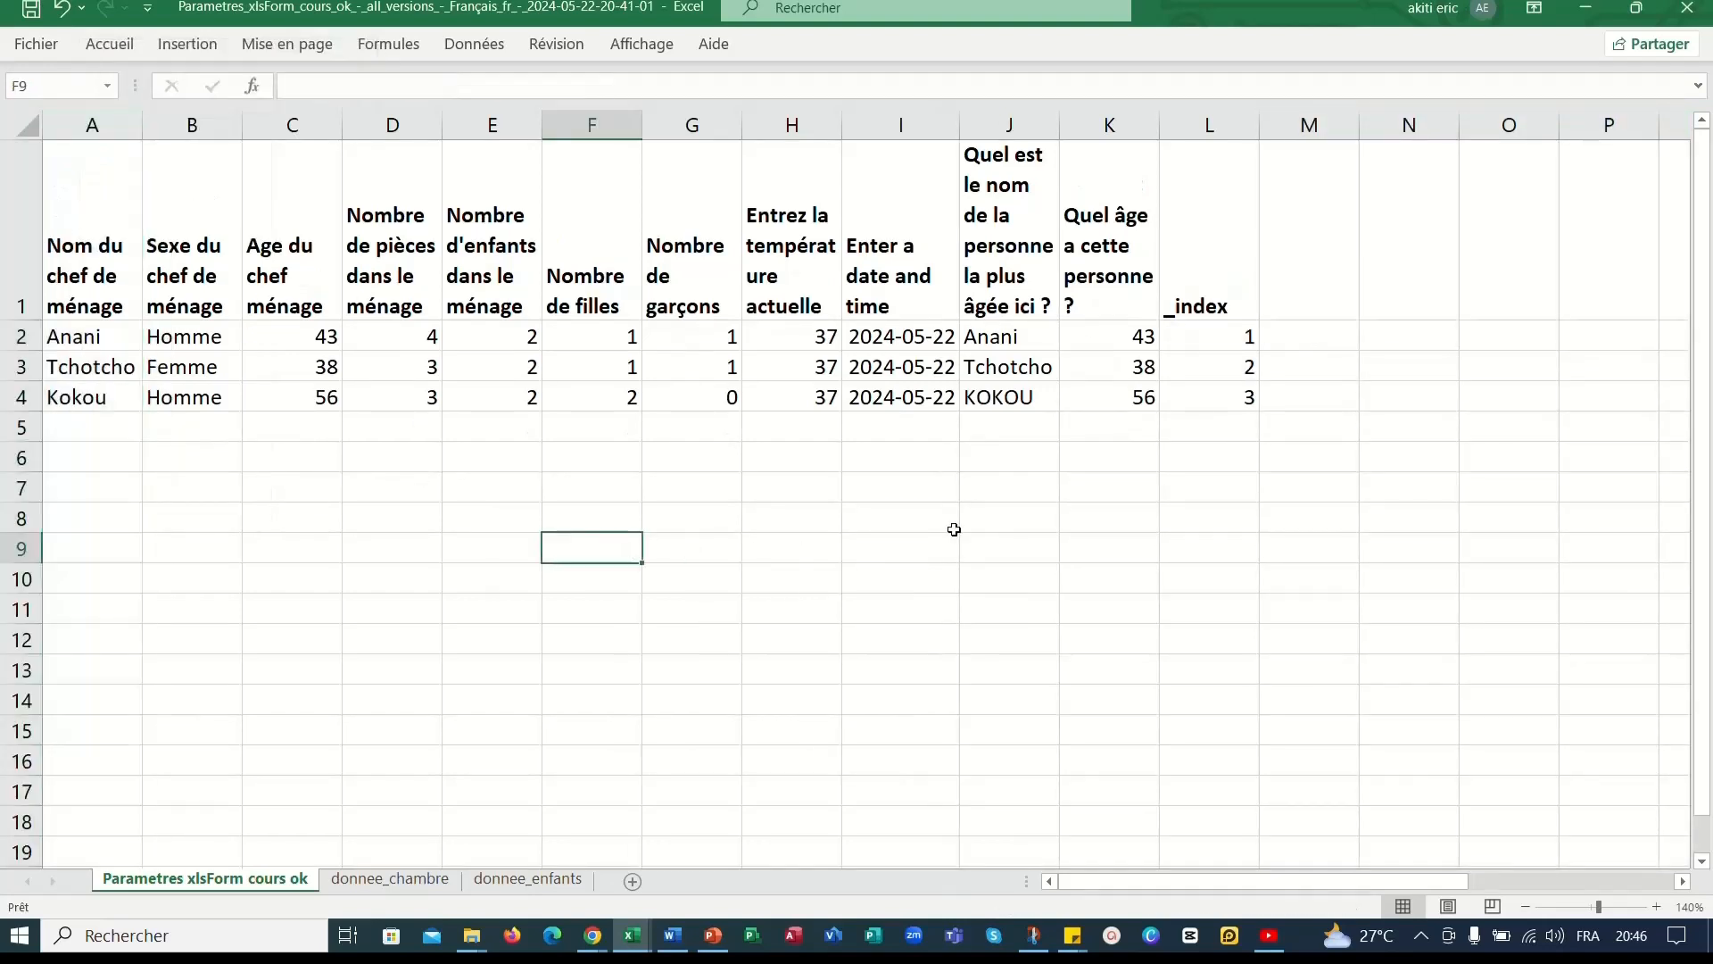
Copy the household headers A1 to L1, from Nom du chef de ménage to _index, into donnee_chambre starting at L1.
left_click(62, 236)
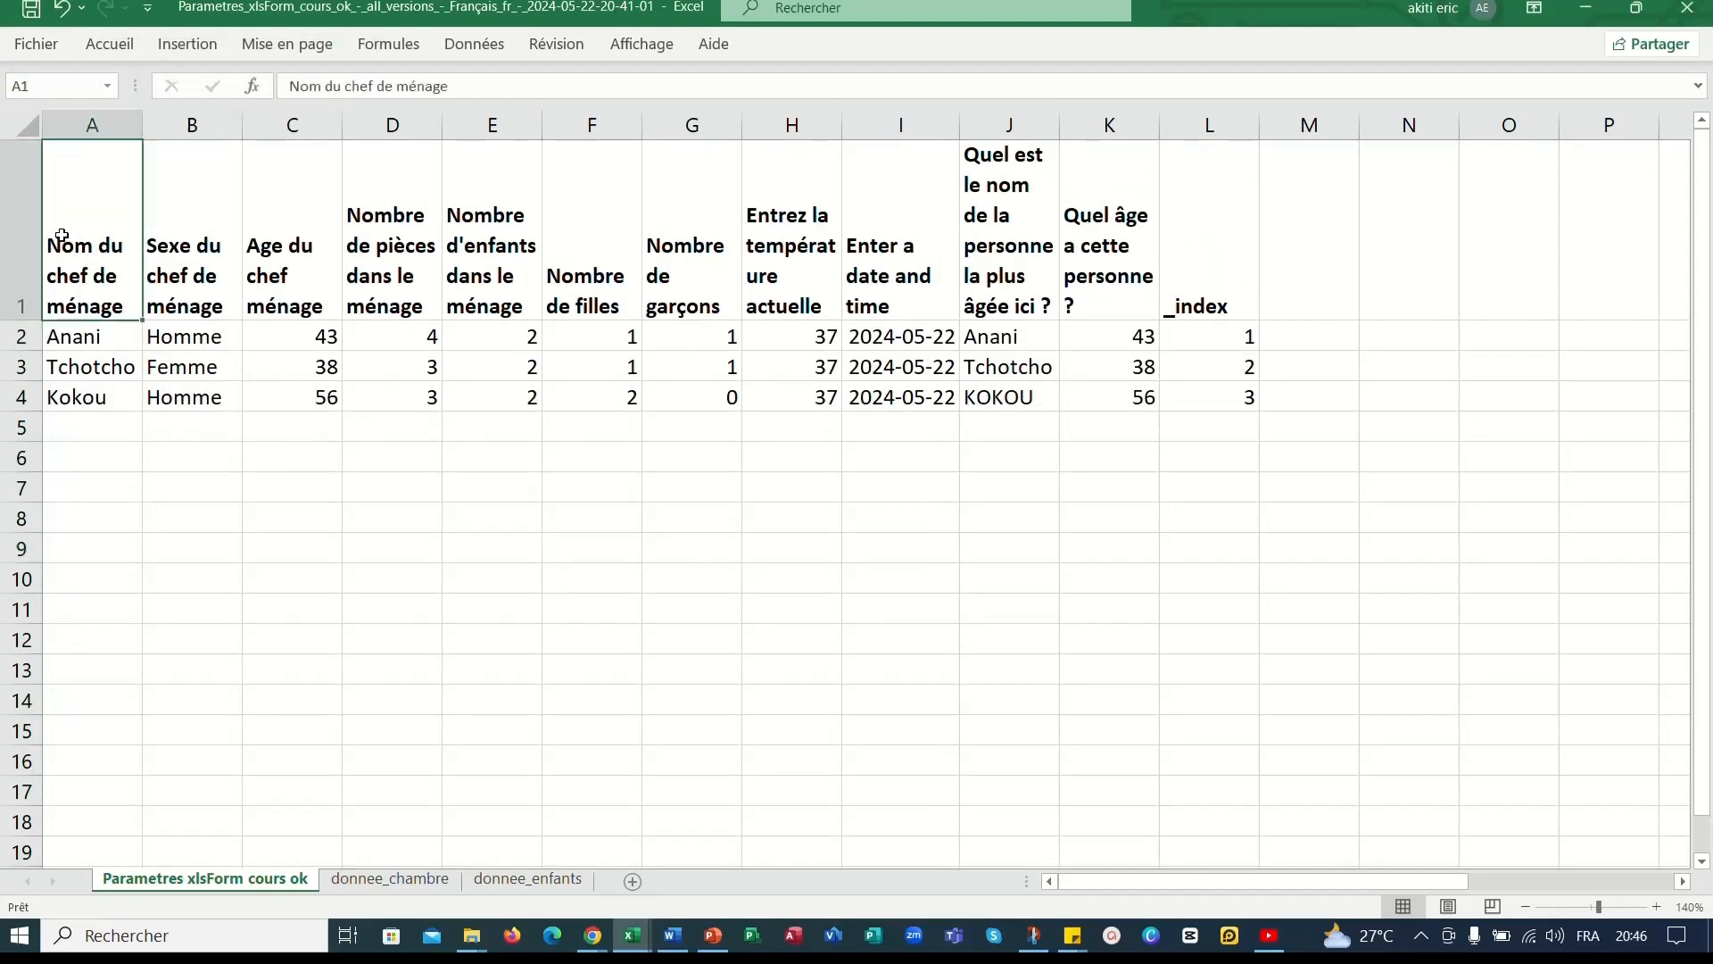
left_click_drag(62, 236, 1233, 245)
key("ctrl+c")
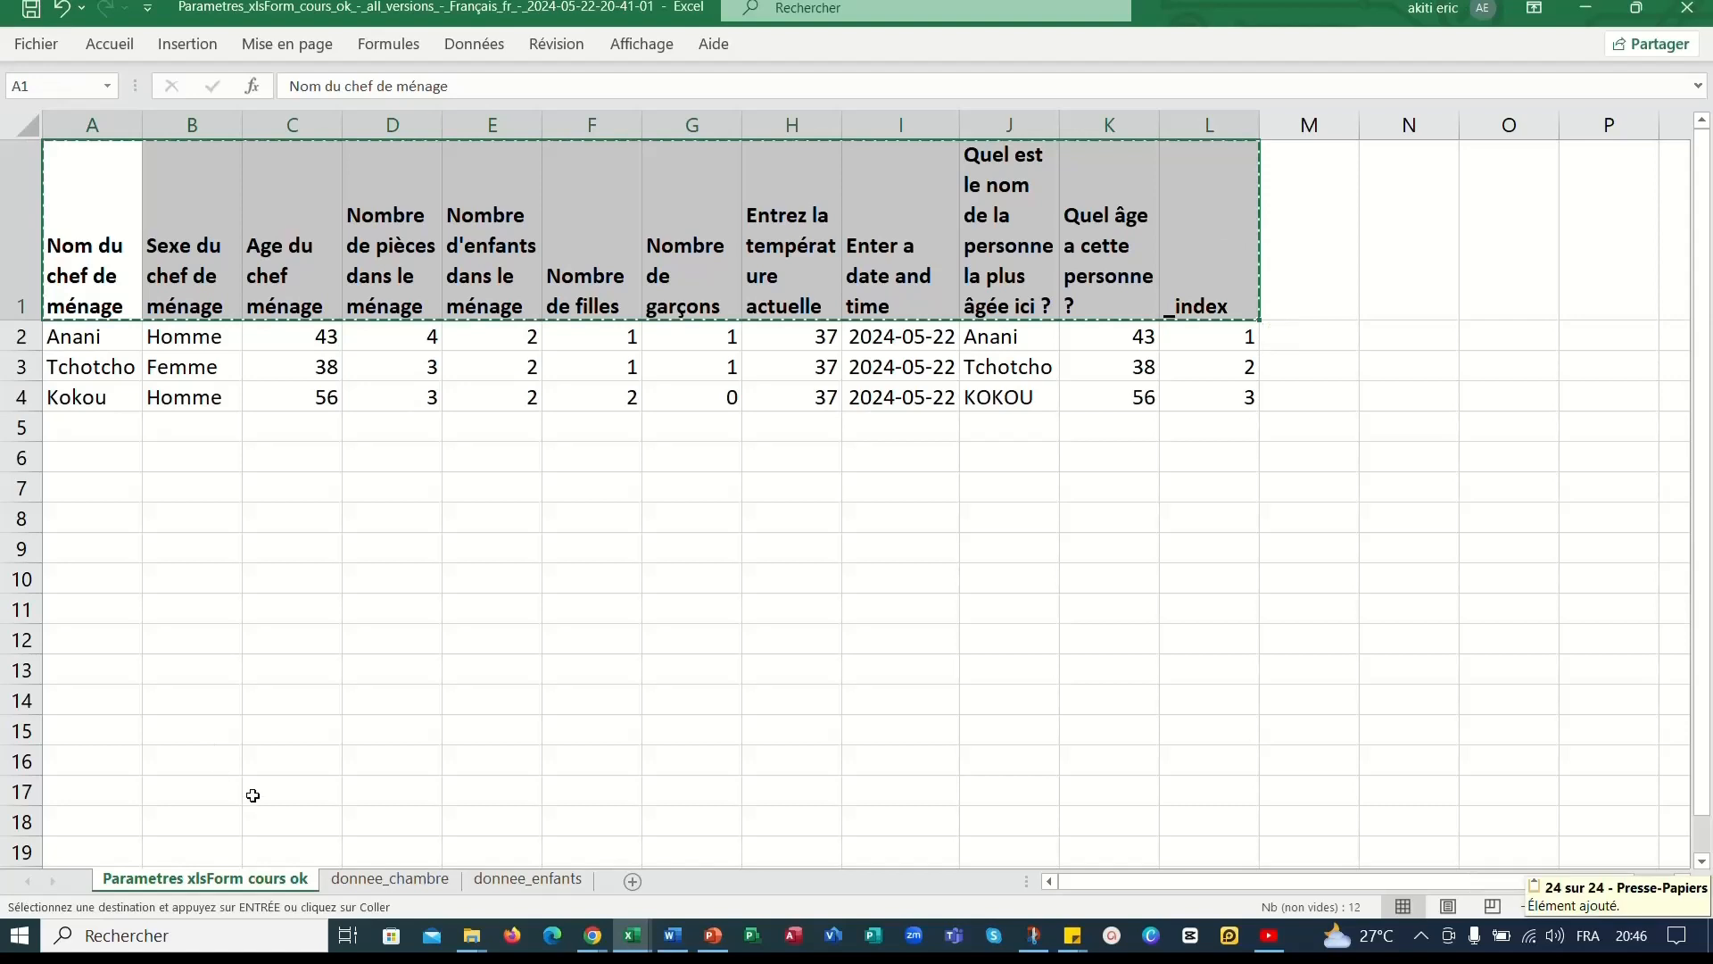
left_click(352, 883)
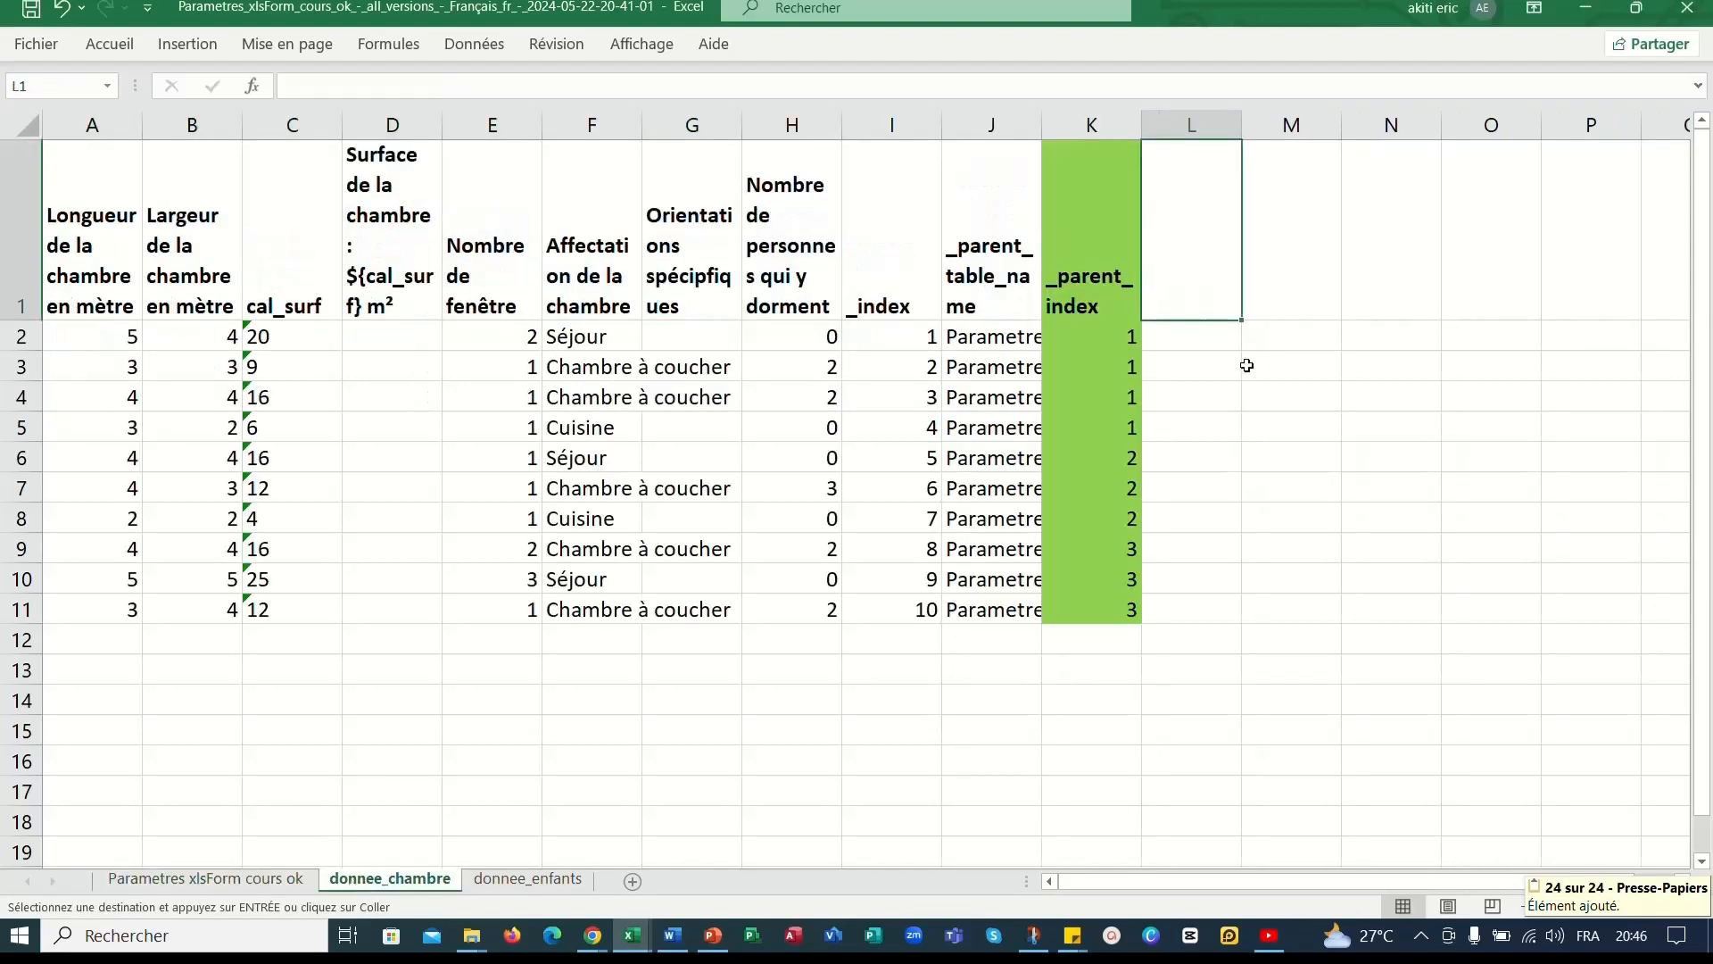
key("ctrl+v")
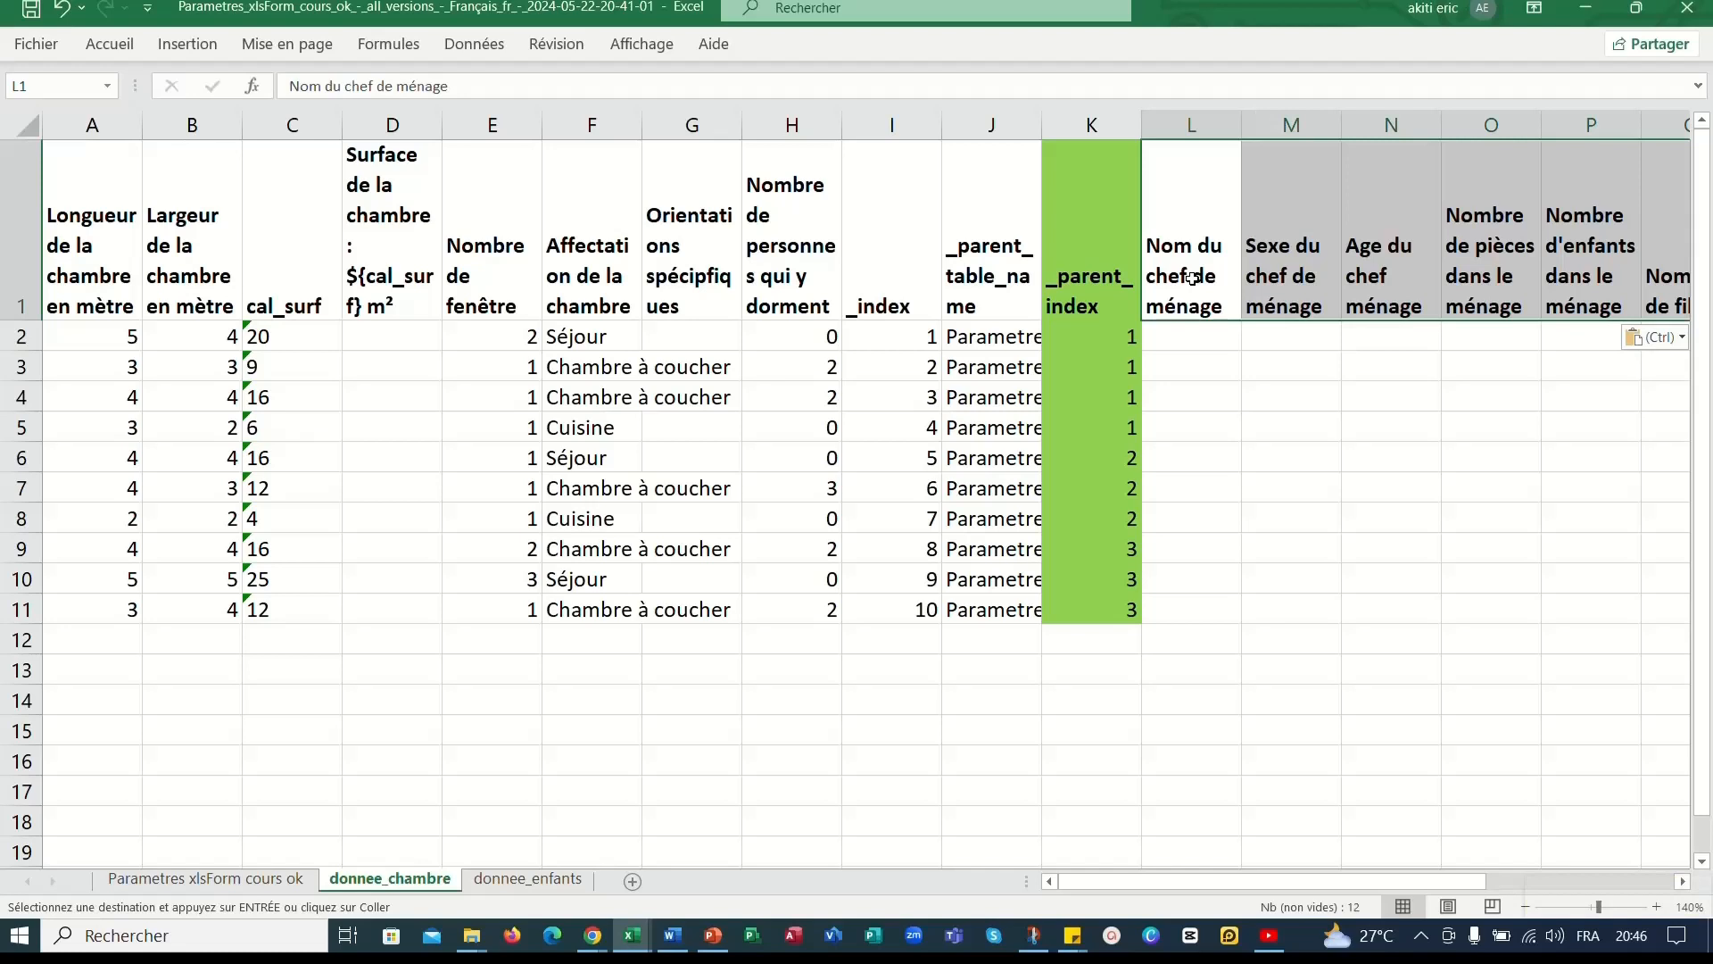
Copy the record of the household with _index 1 into rows 2 to 5 of donnee_chambre, starting in column L.
left_click(1178, 342)
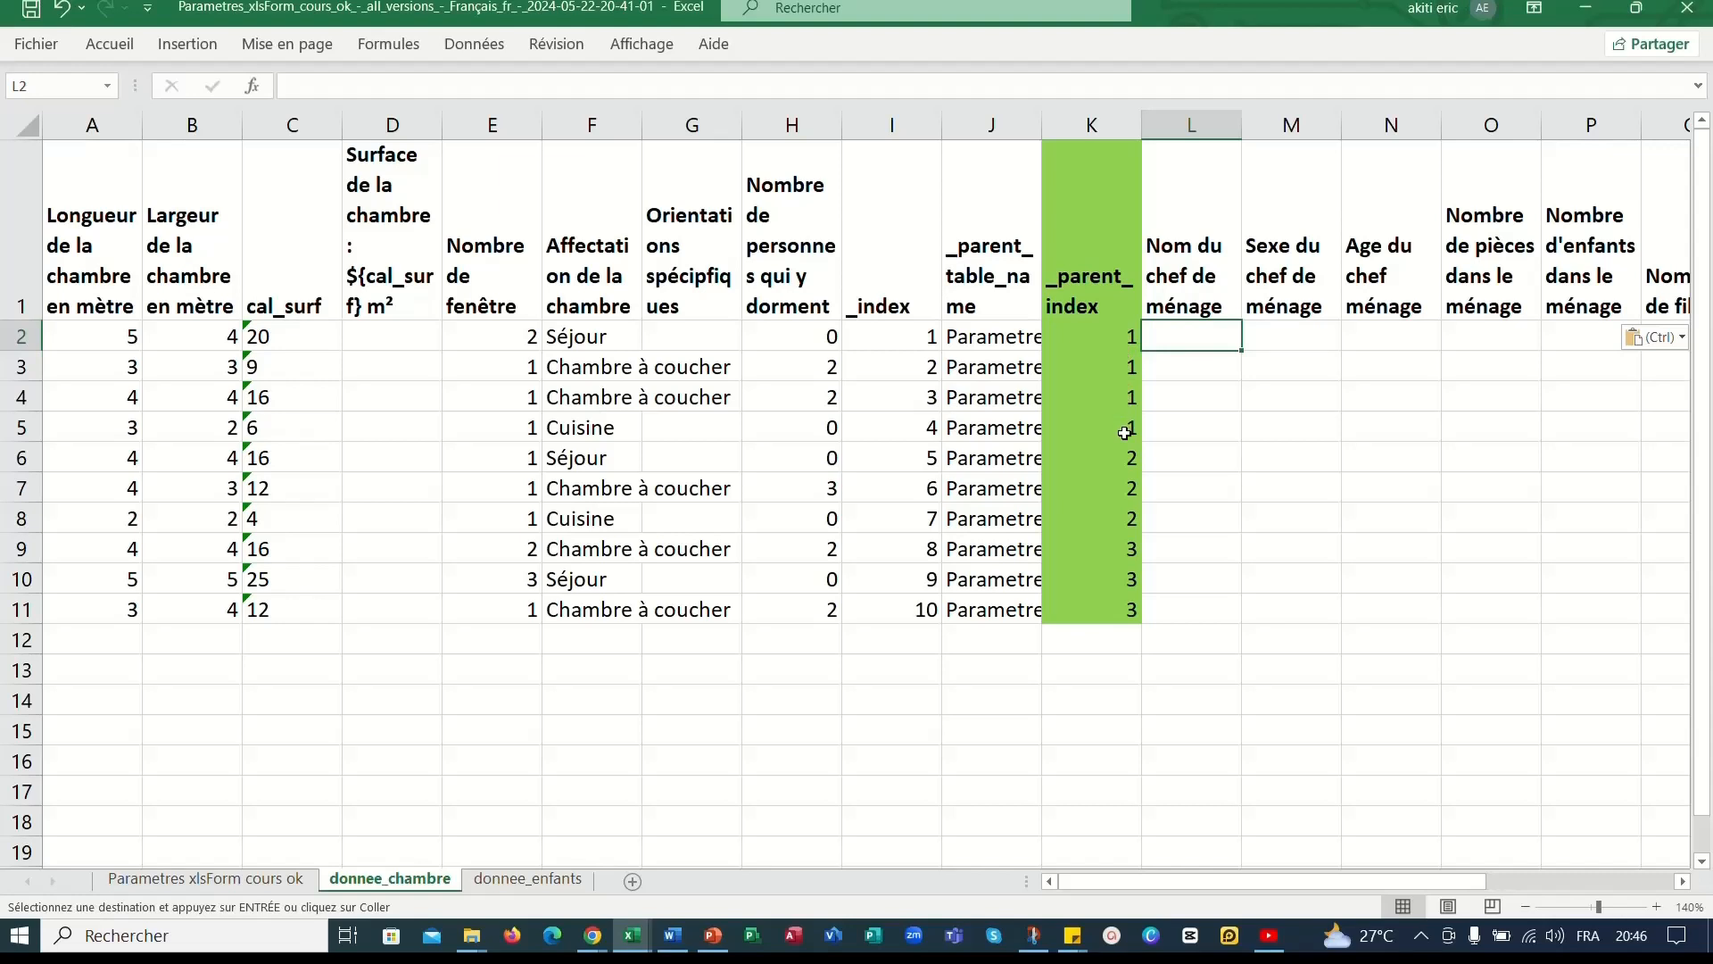
left_click(243, 886)
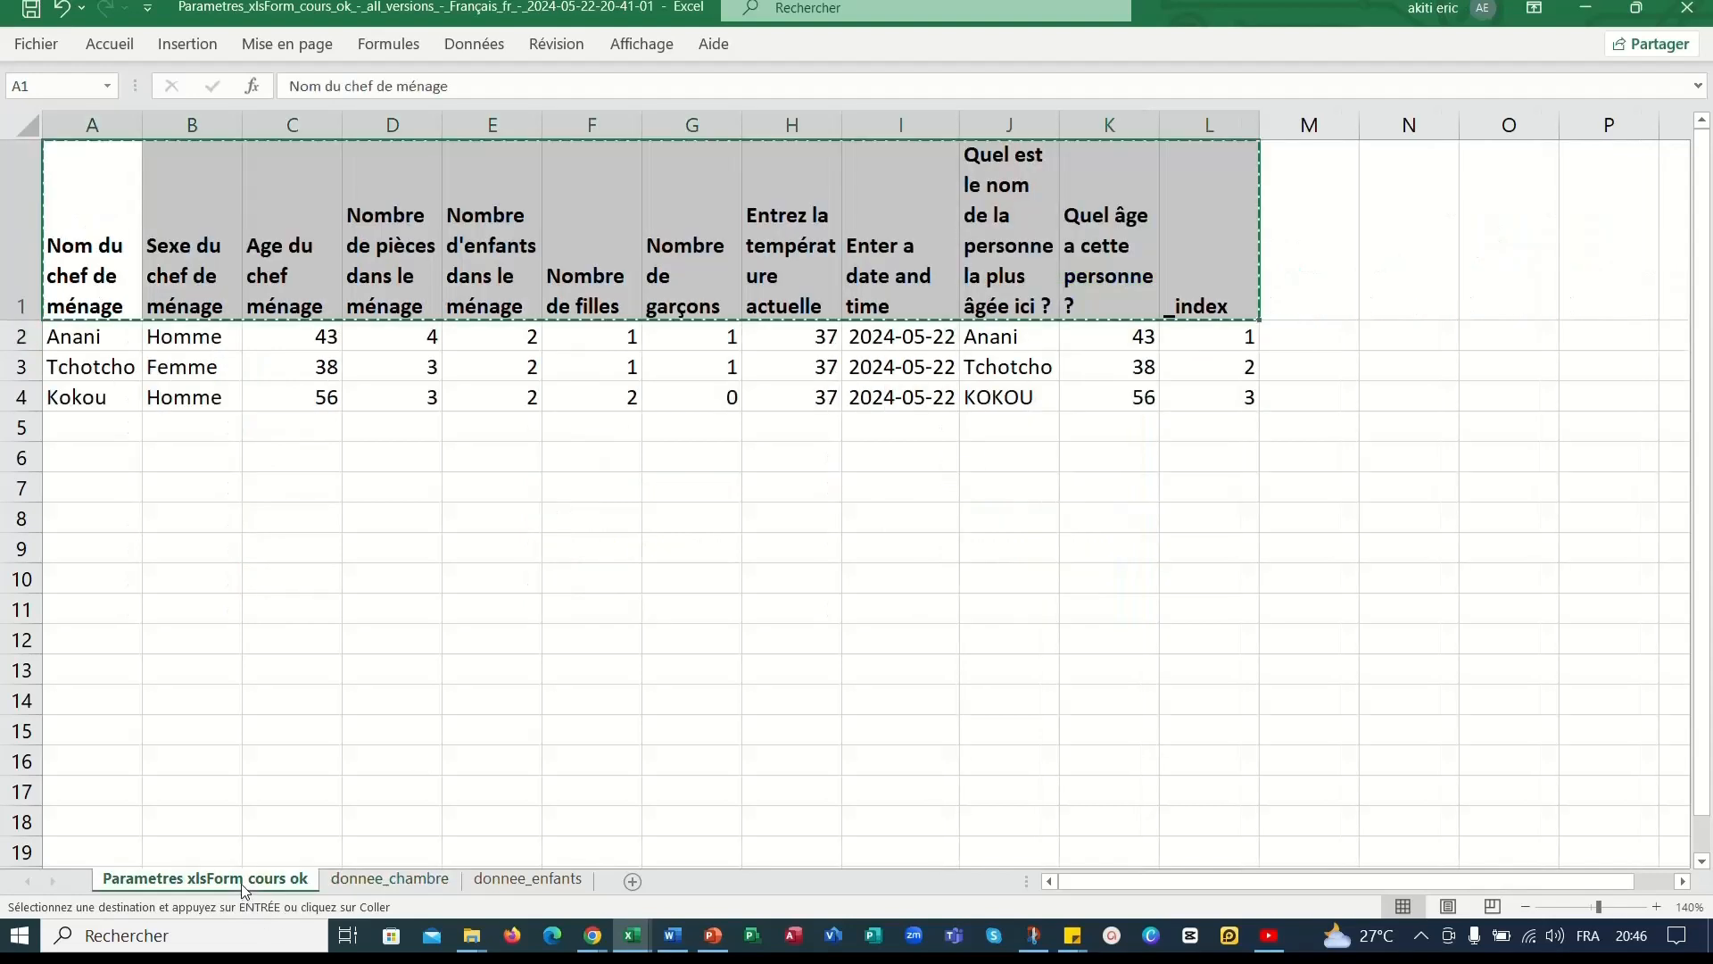
key("ctrl+v")
left_click_drag(54, 337, 1220, 343)
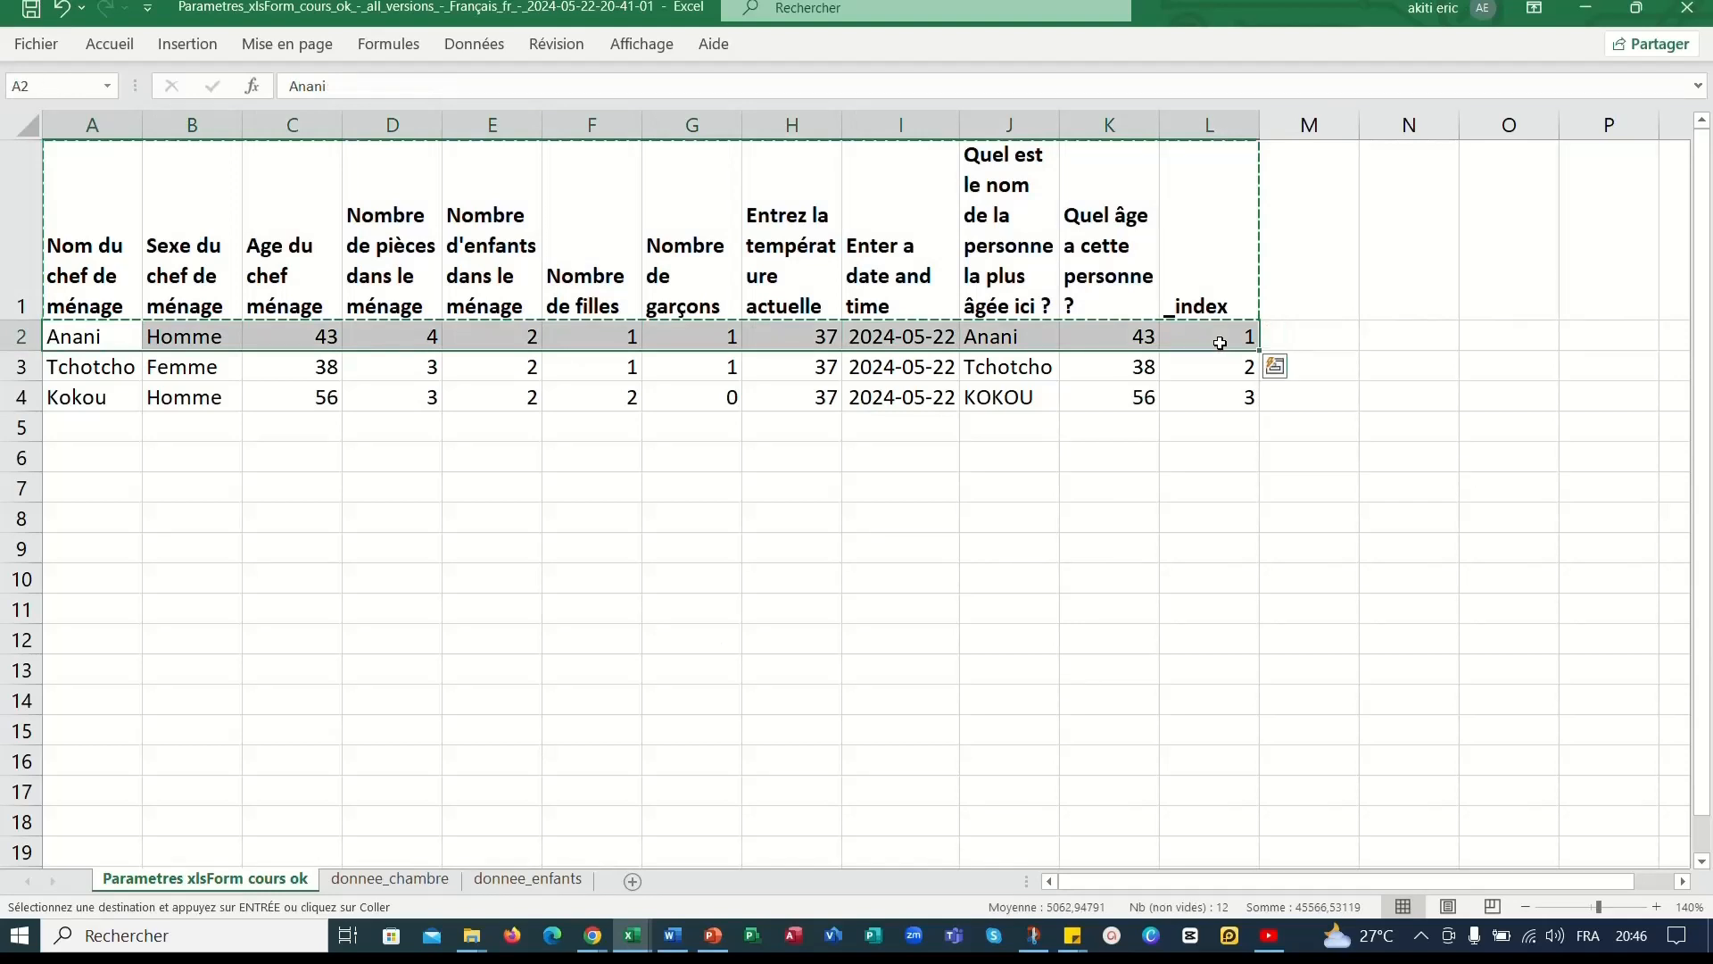
key("ctrl+c")
left_click(370, 881)
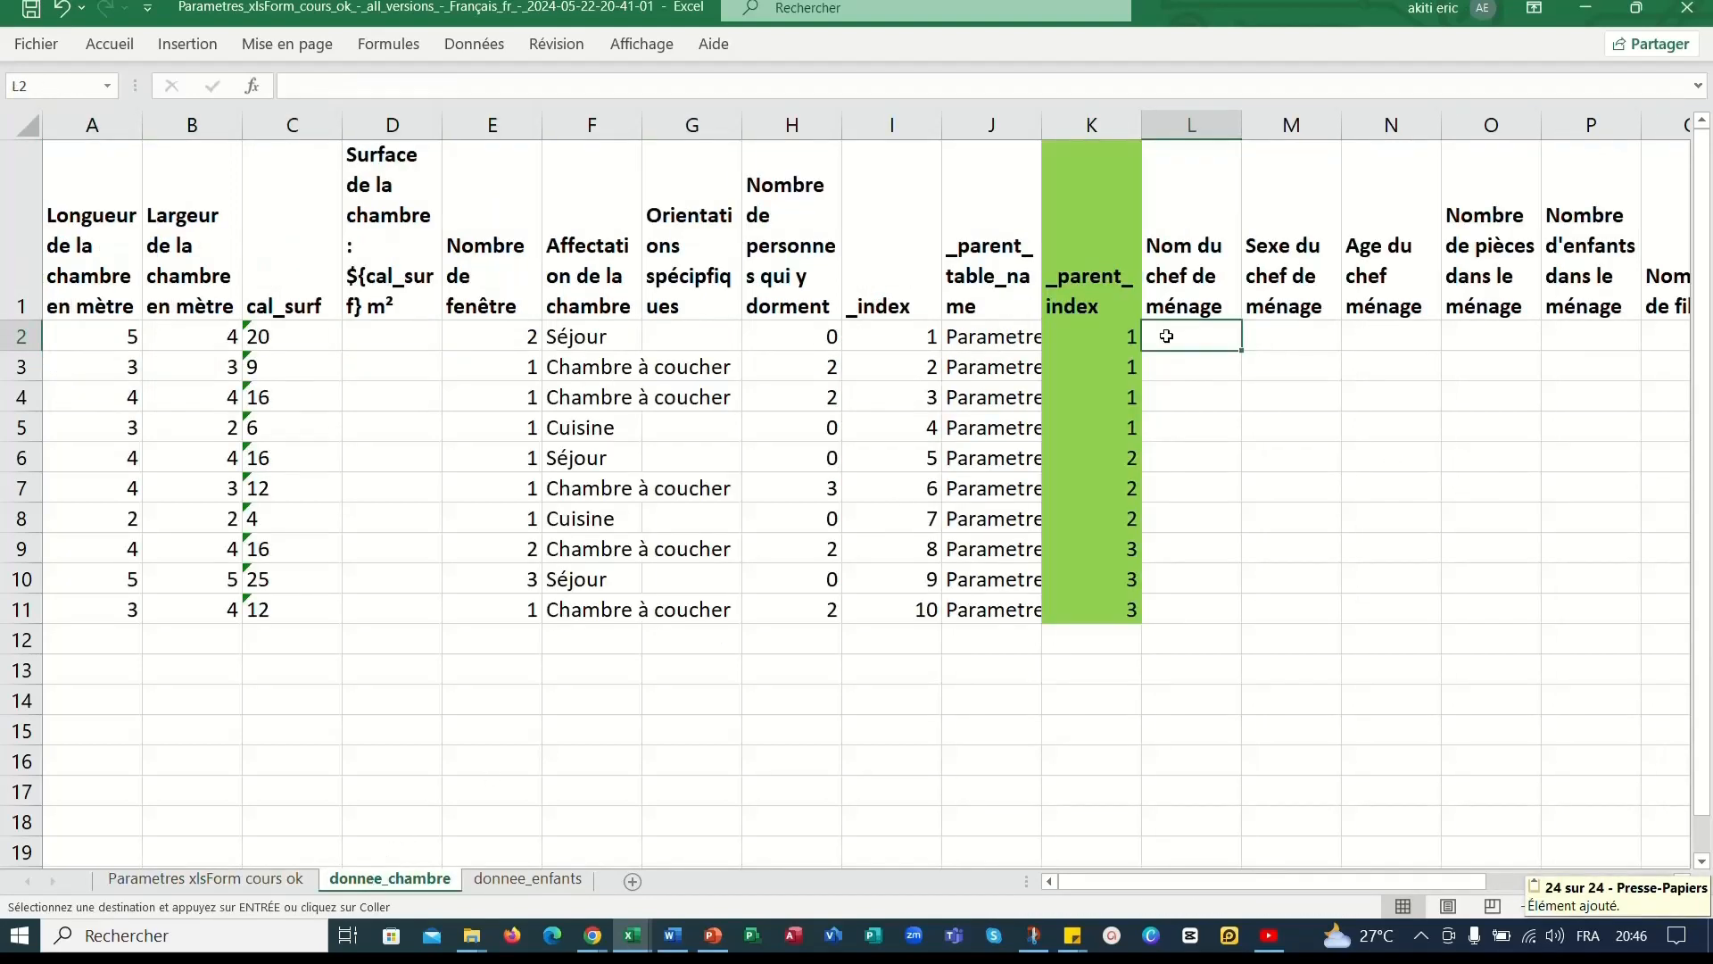
key("ctrl+v")
left_click(1170, 371)
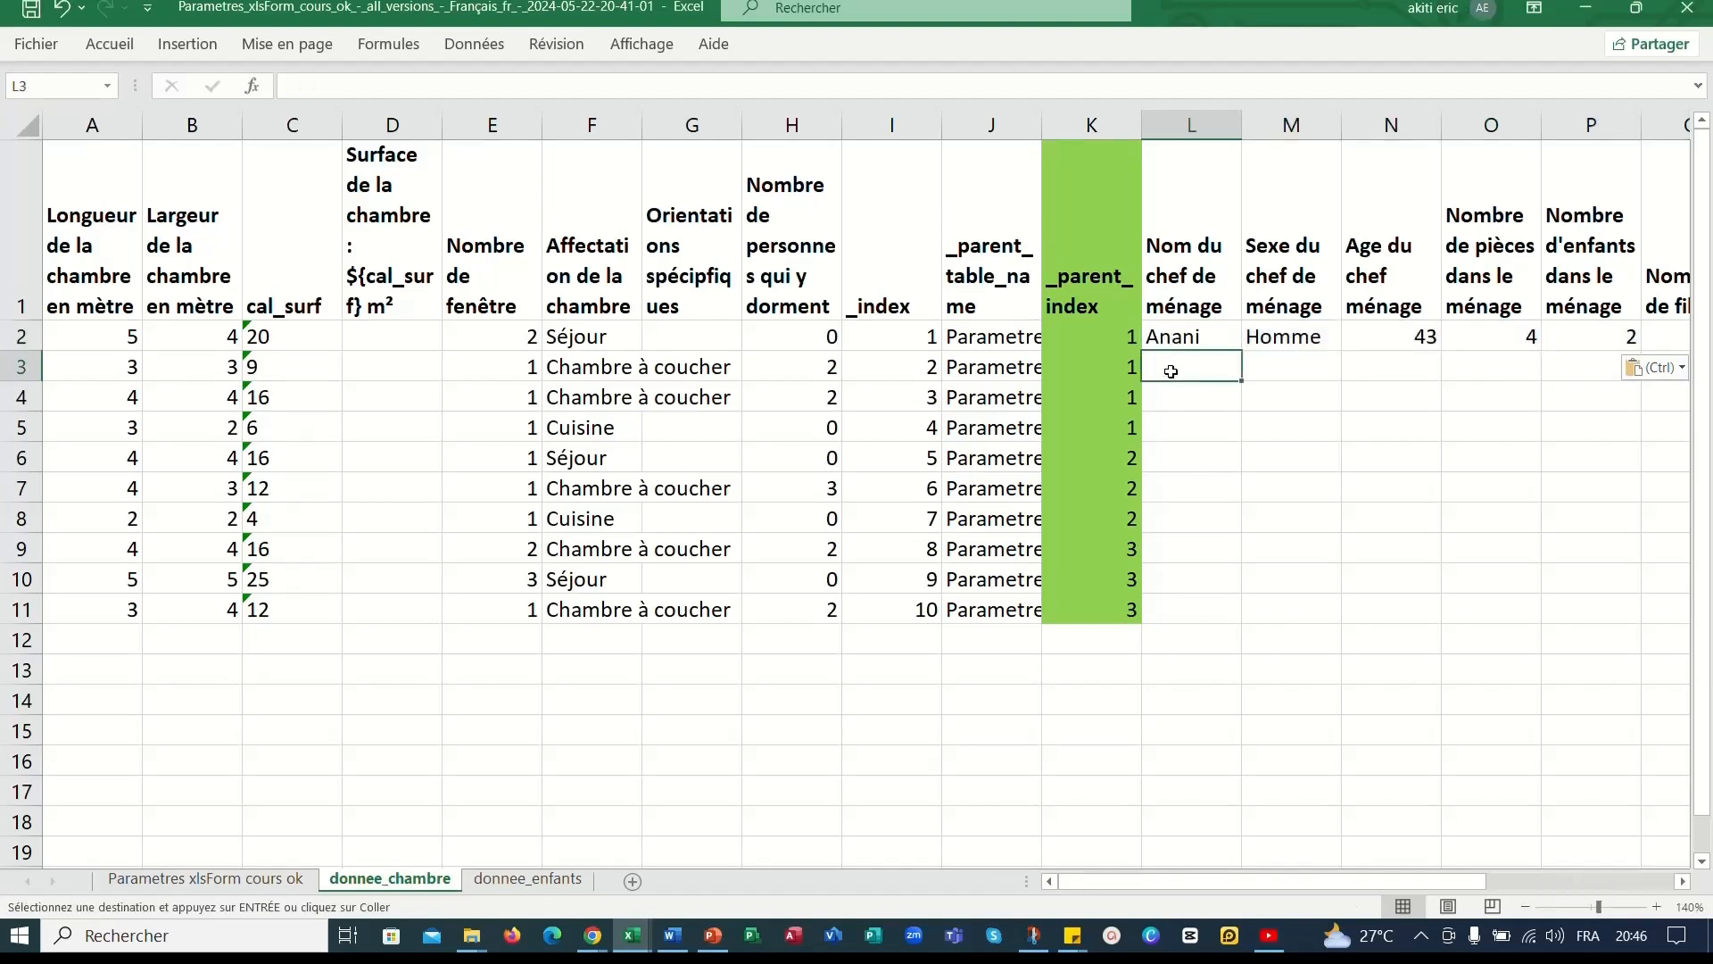
key("ctrl+v")
left_click(1170, 397)
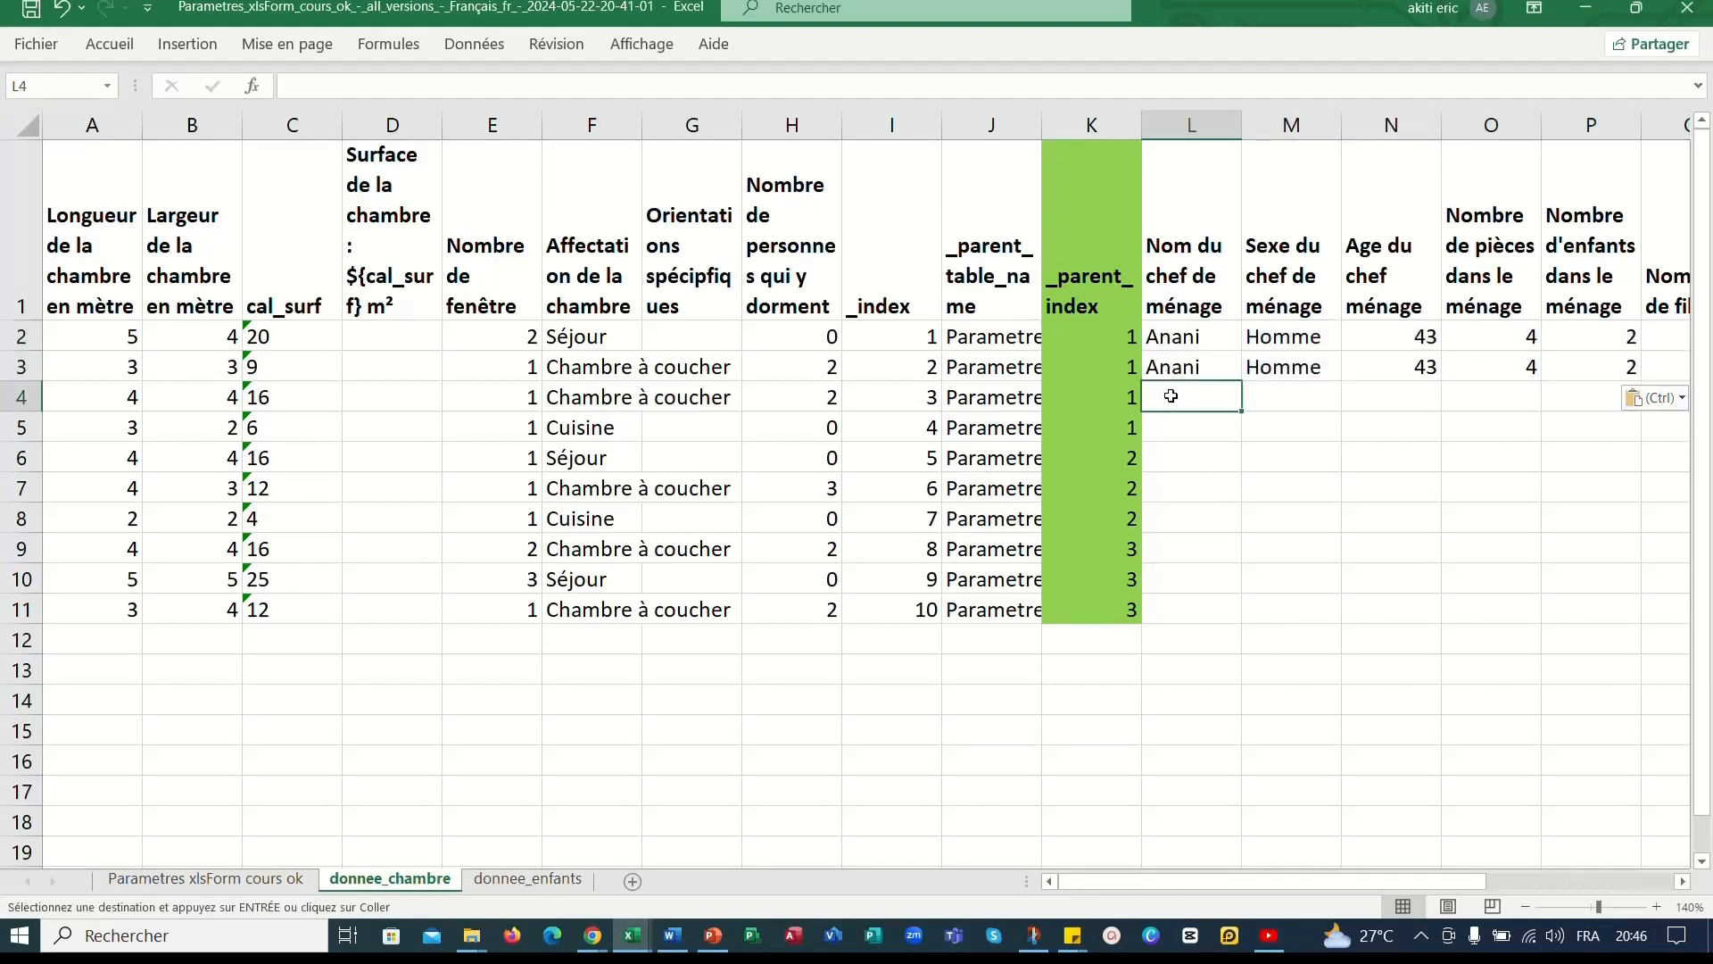
key("ctrl+v")
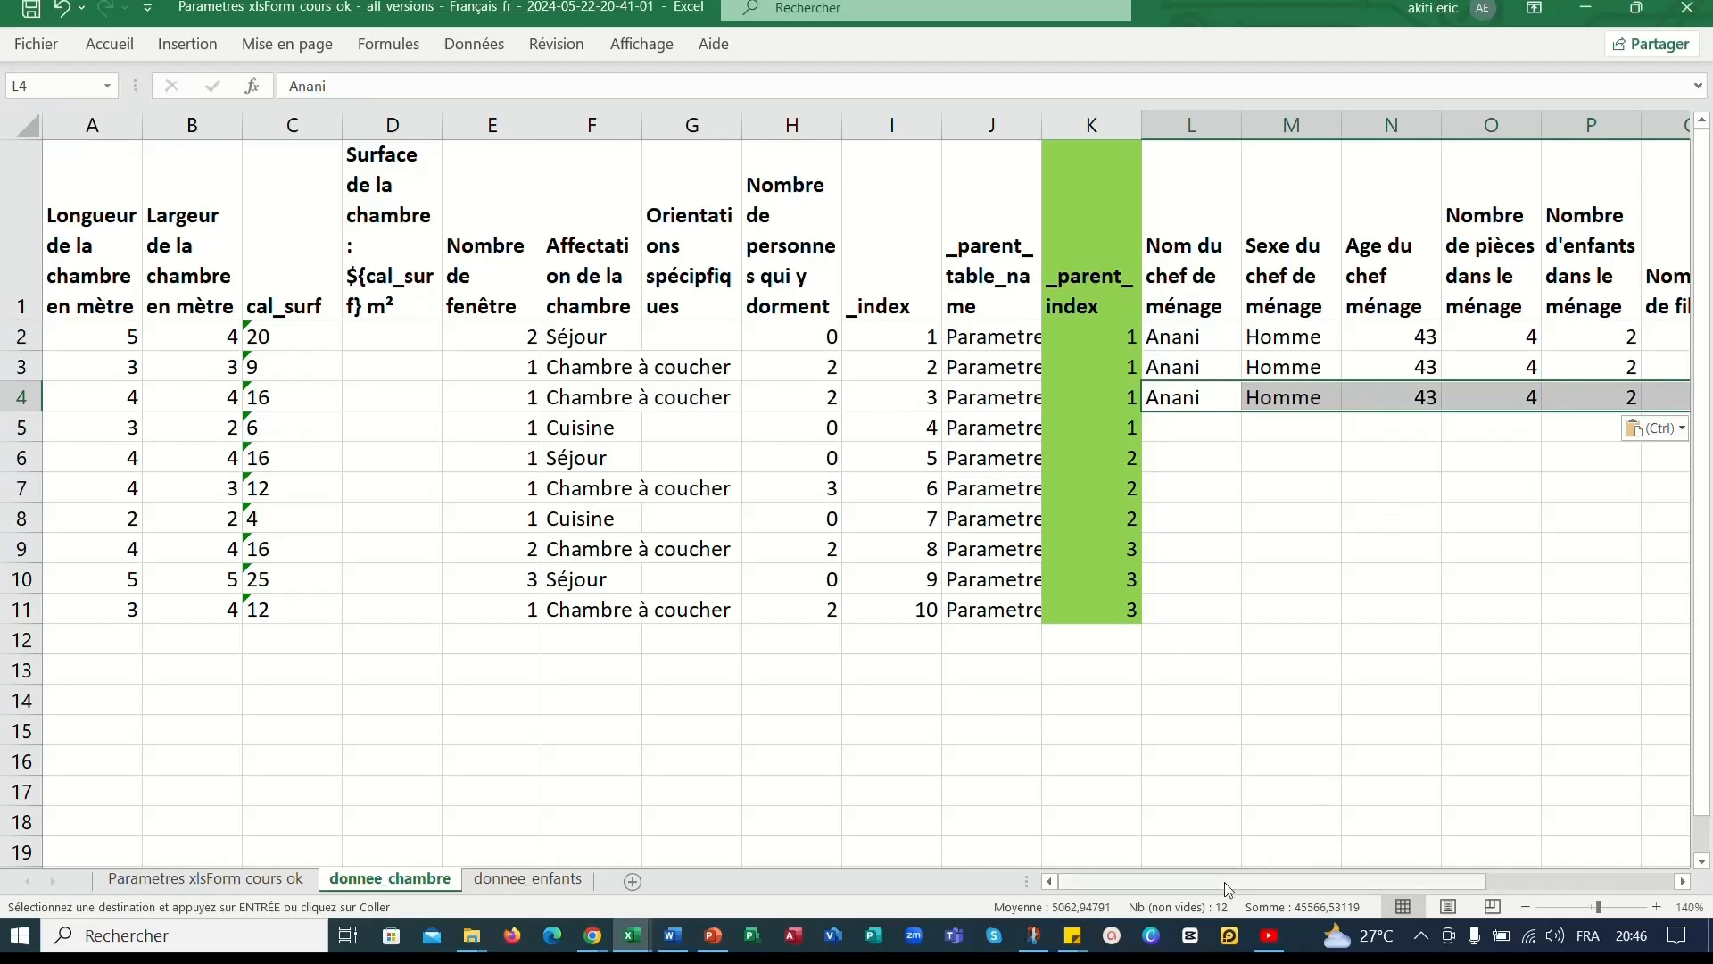
left_click(1215, 882)
left_click_drag(1216, 881, 1140, 881)
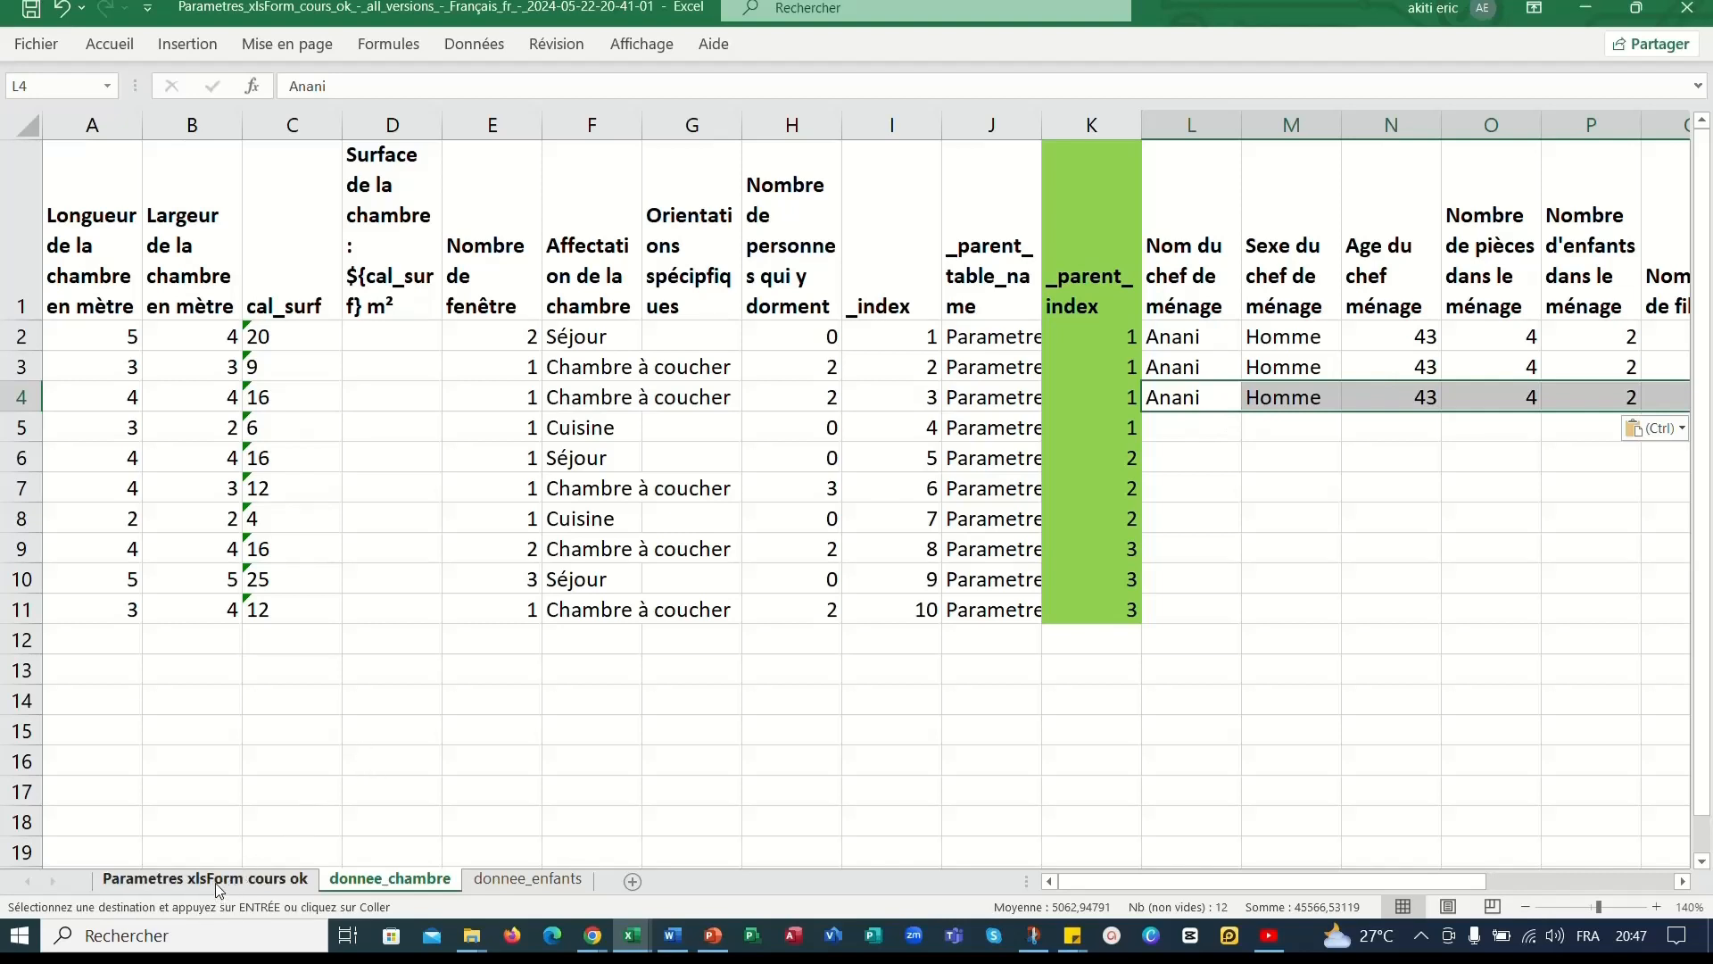
left_click(1165, 432)
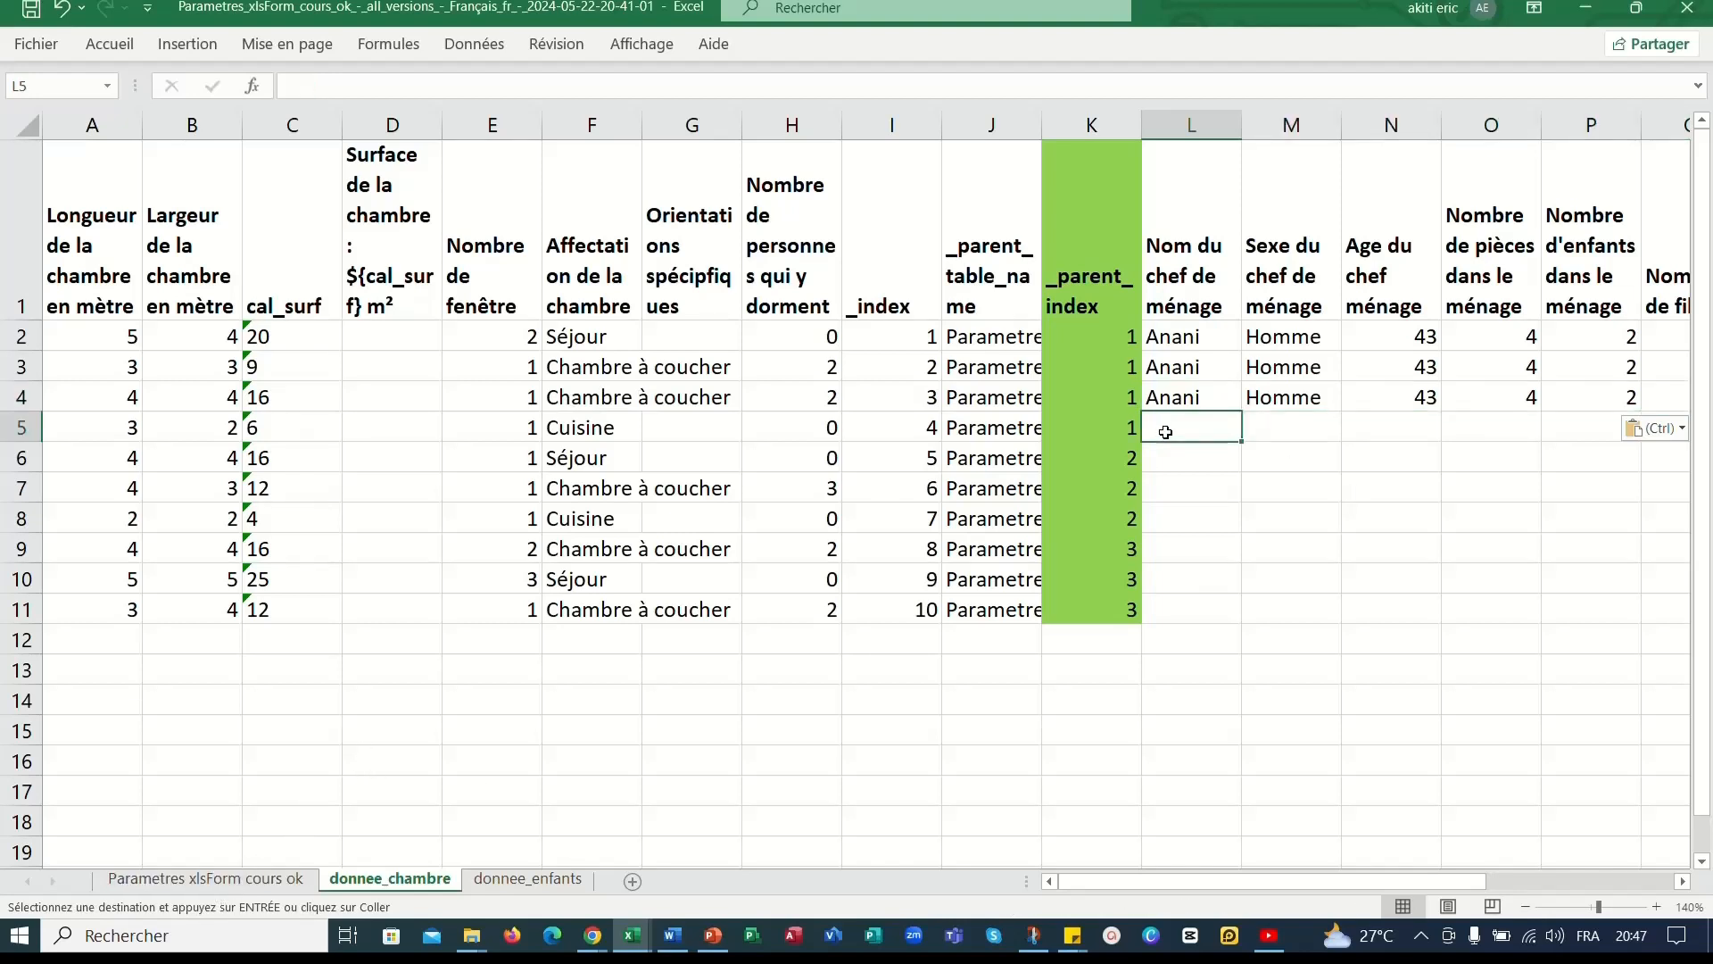
key("ctrl+v")
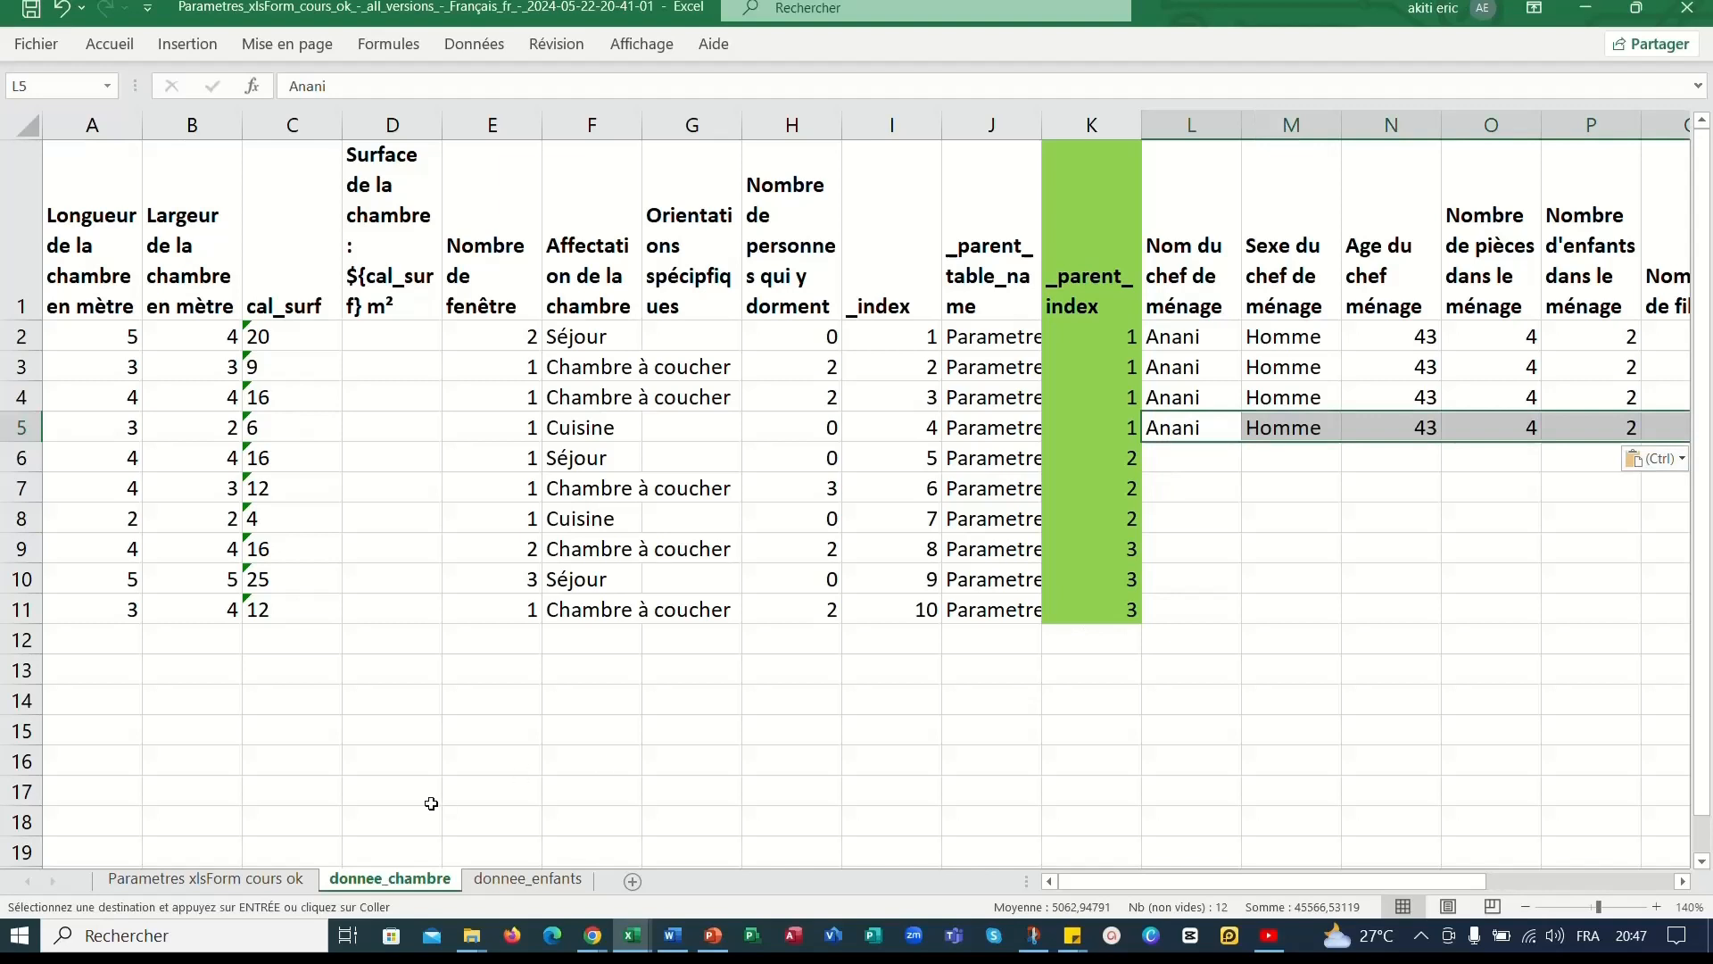
Copy the record of the household with _index 2 into rows 6 to 8 of donnee_chambre, starting in column L.
left_click(254, 884)
left_click_drag(92, 375, 1185, 373)
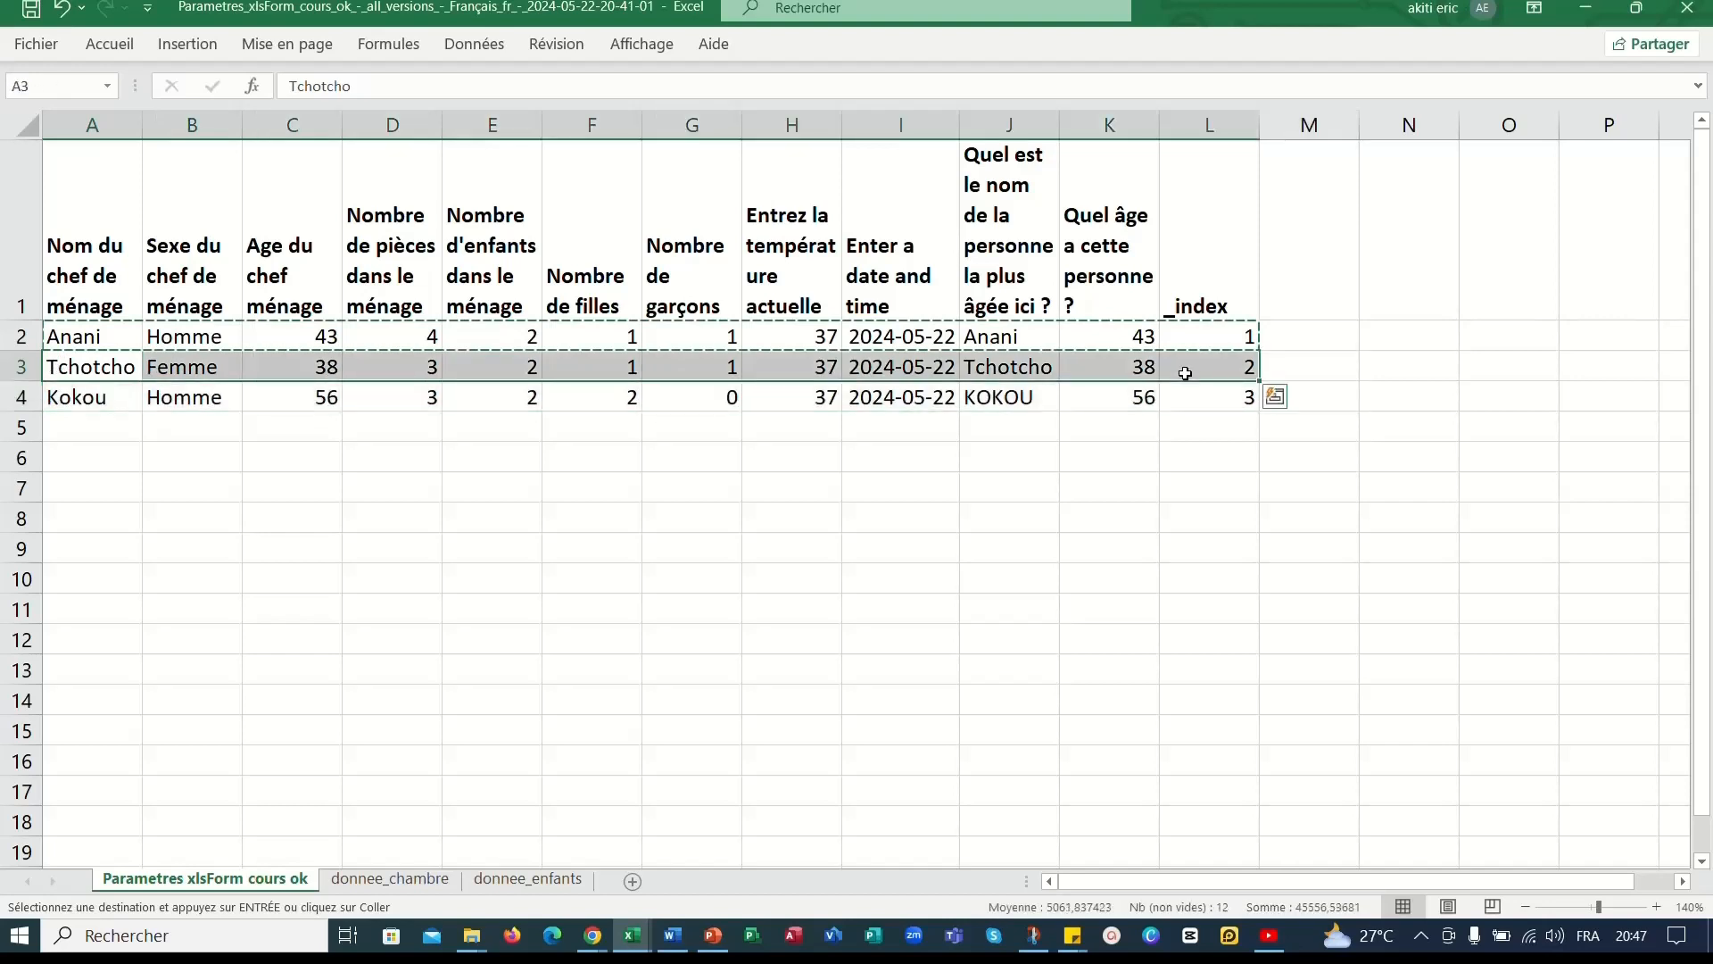
key("ctrl+c")
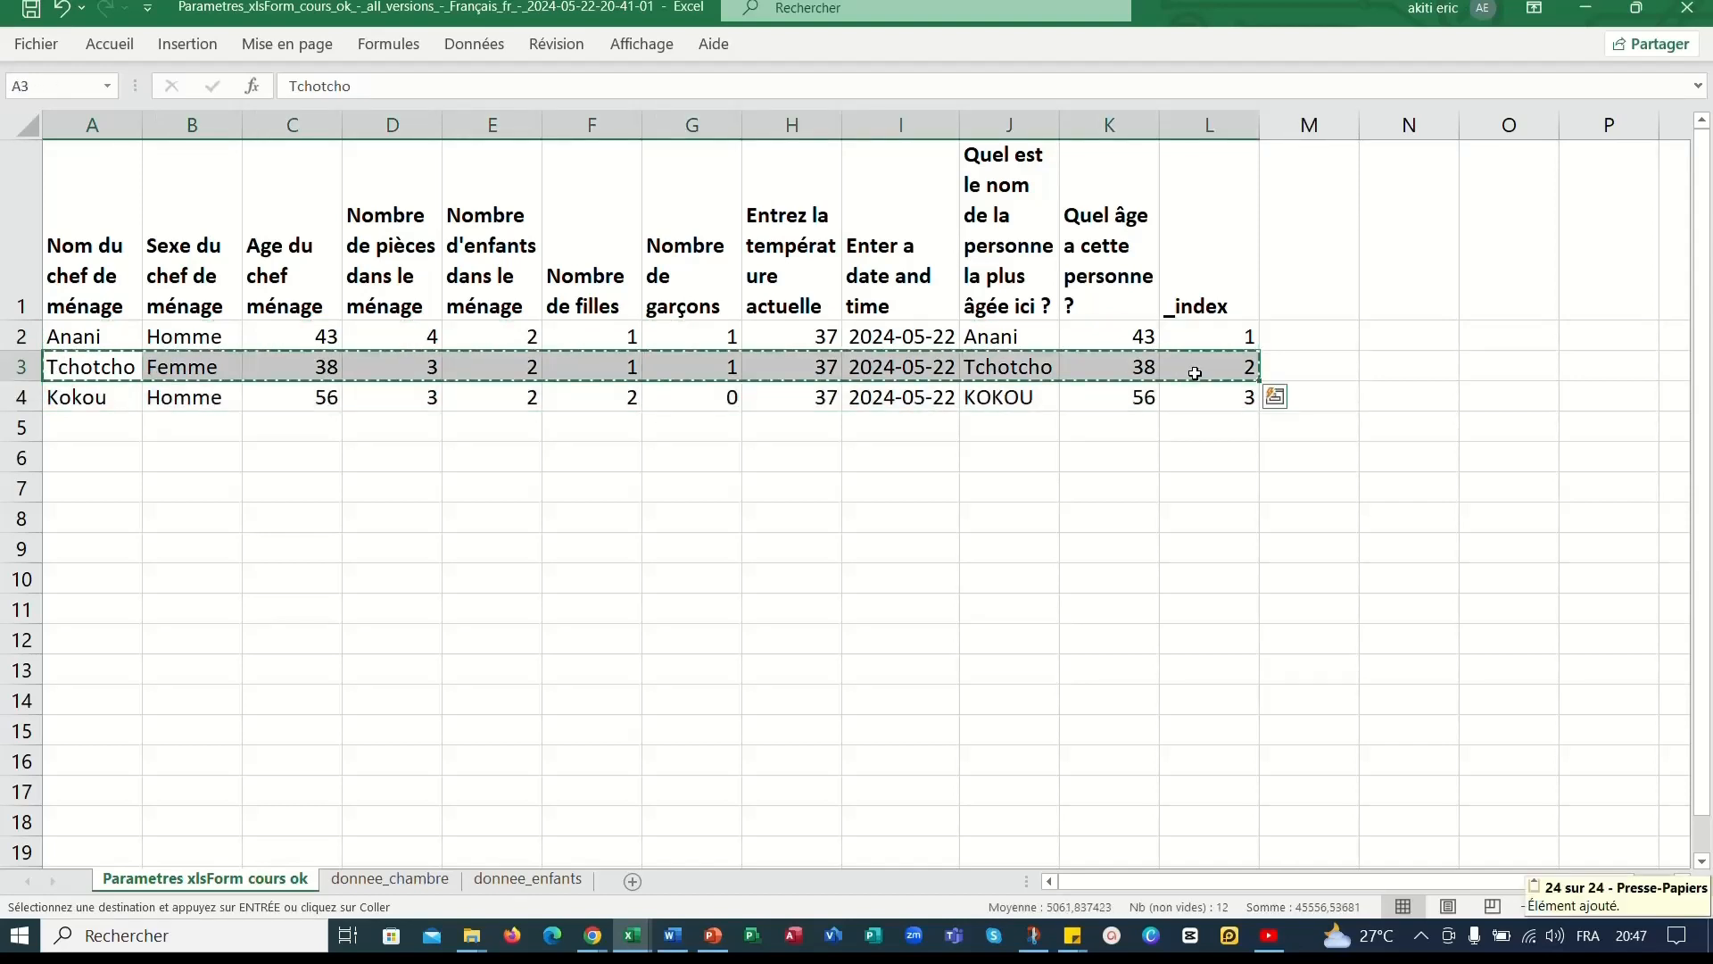
left_click(86, 366)
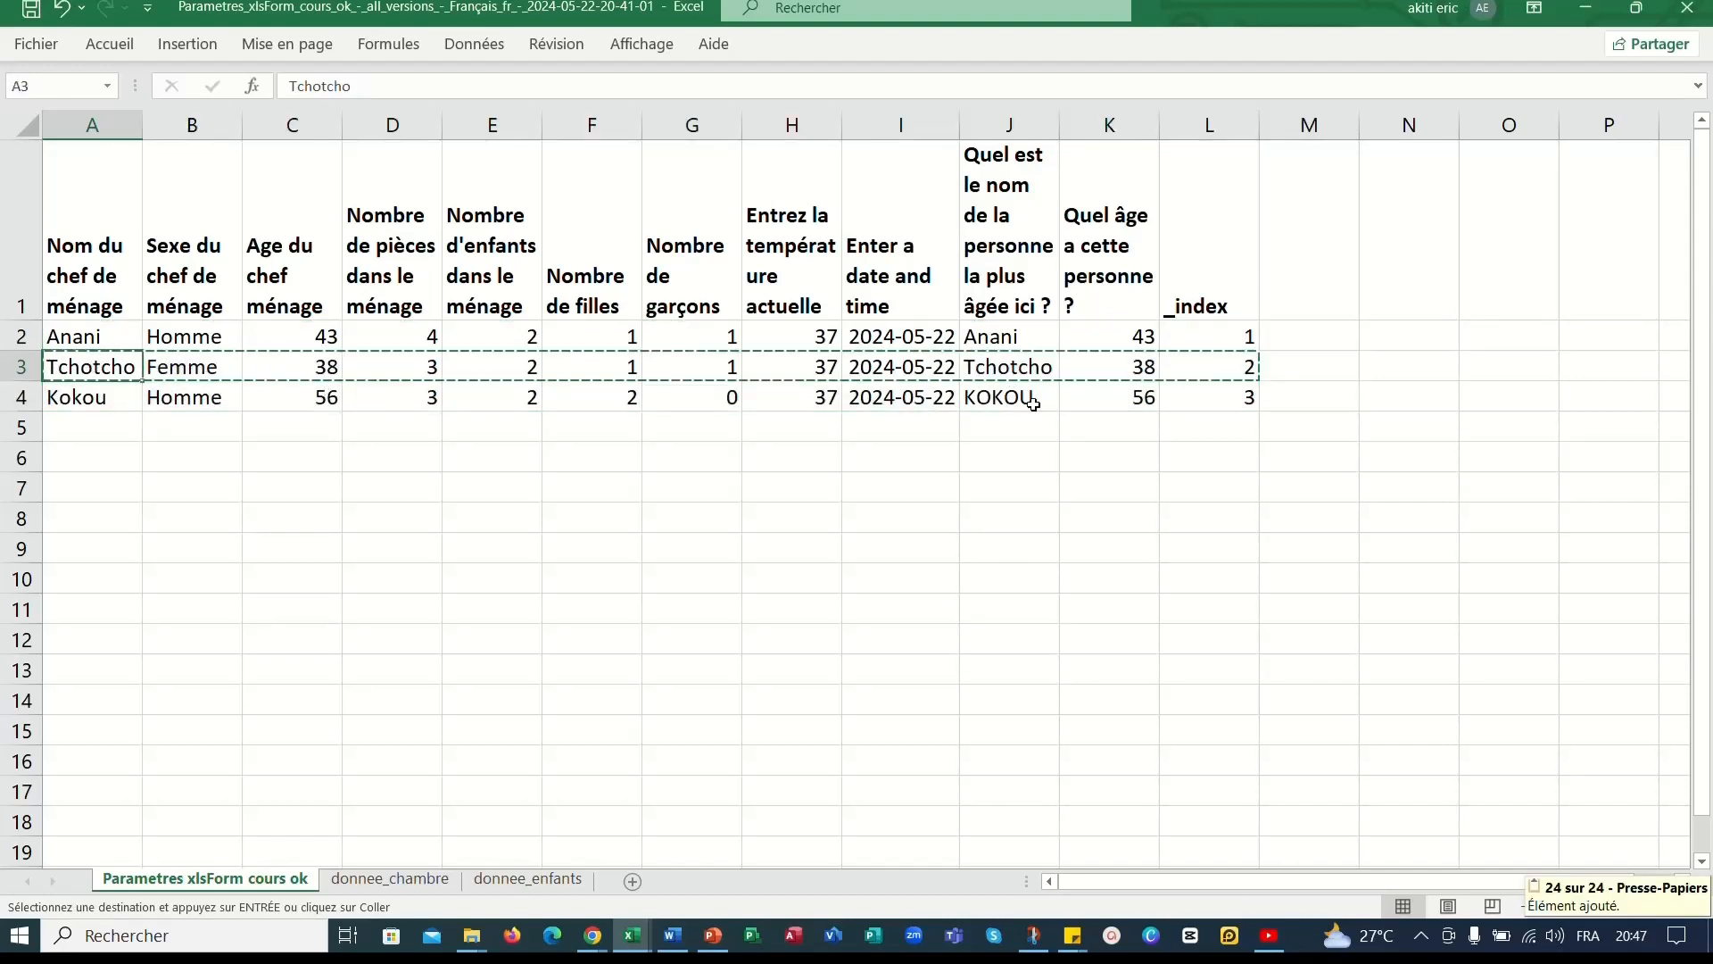
left_click_drag(1033, 404, 1113, 366)
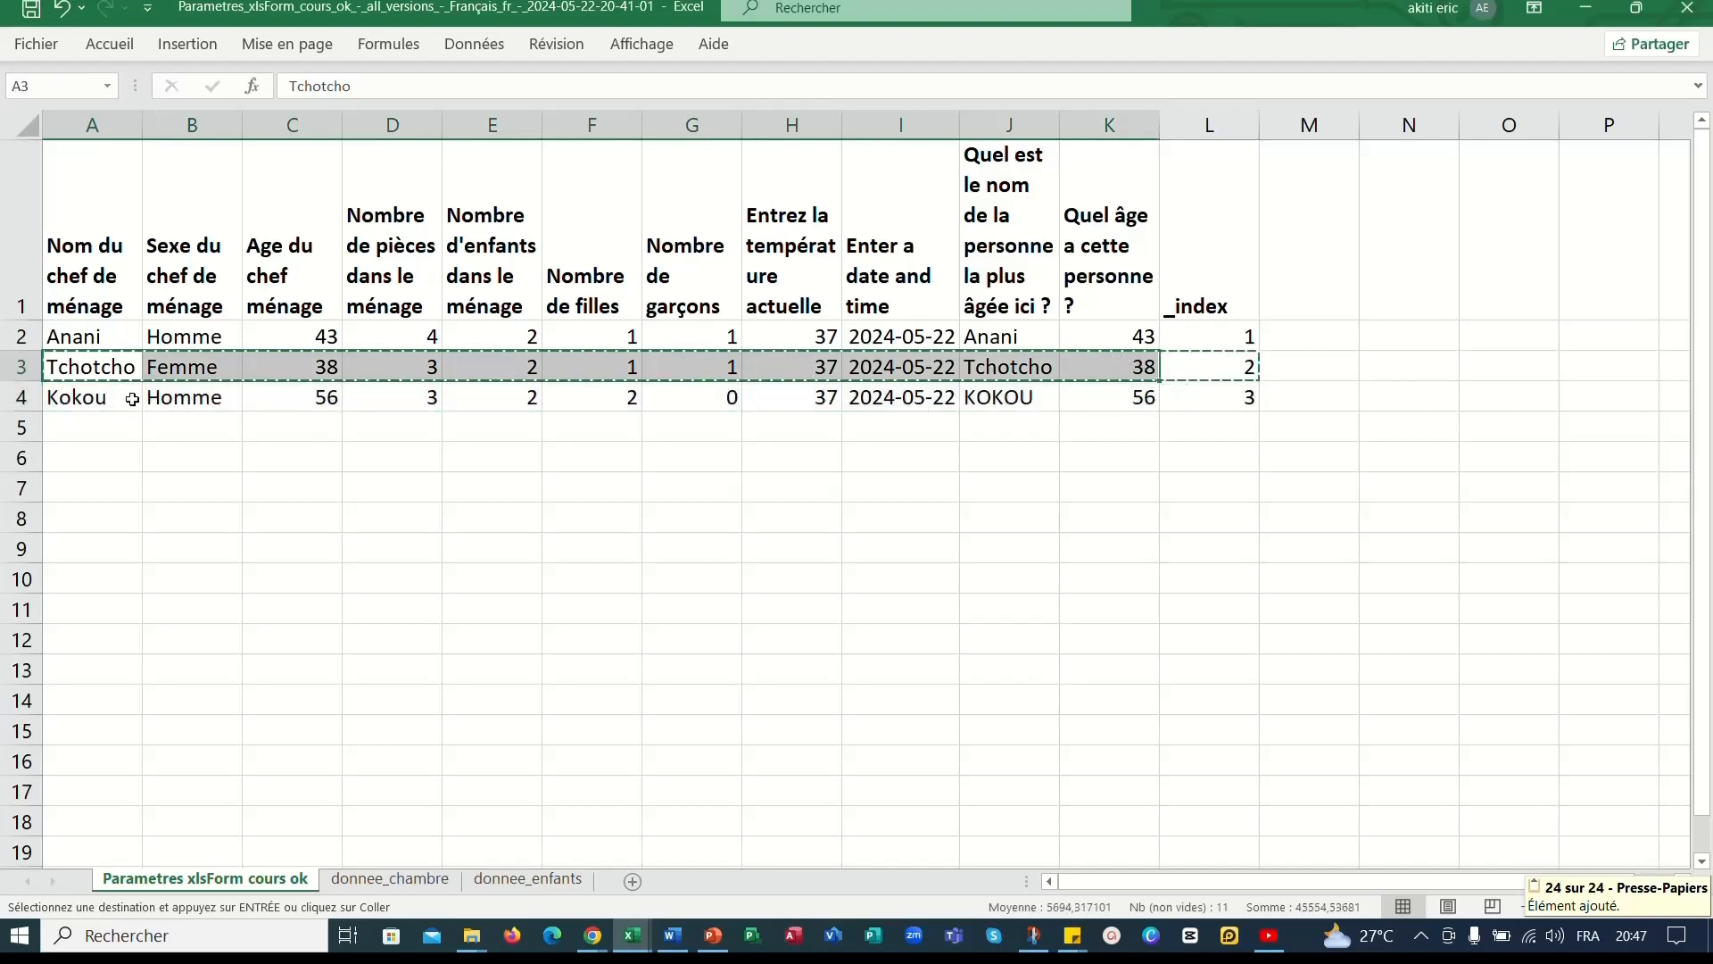
left_click_drag(89, 366, 1197, 365)
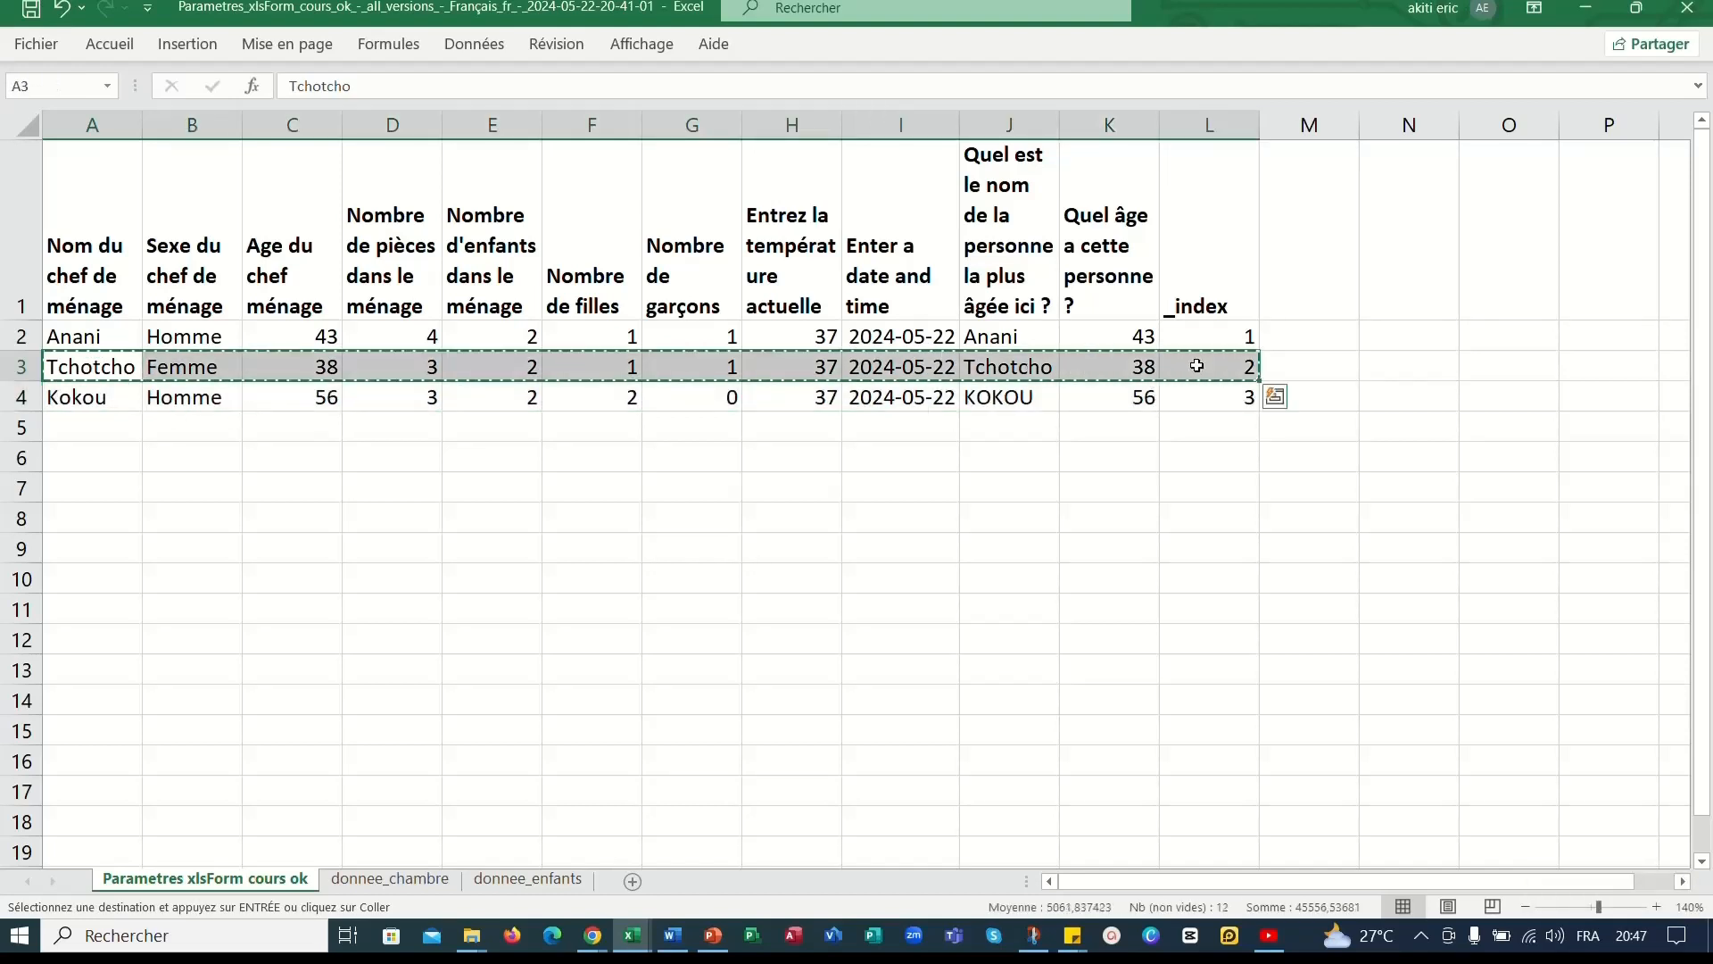
left_click(390, 880)
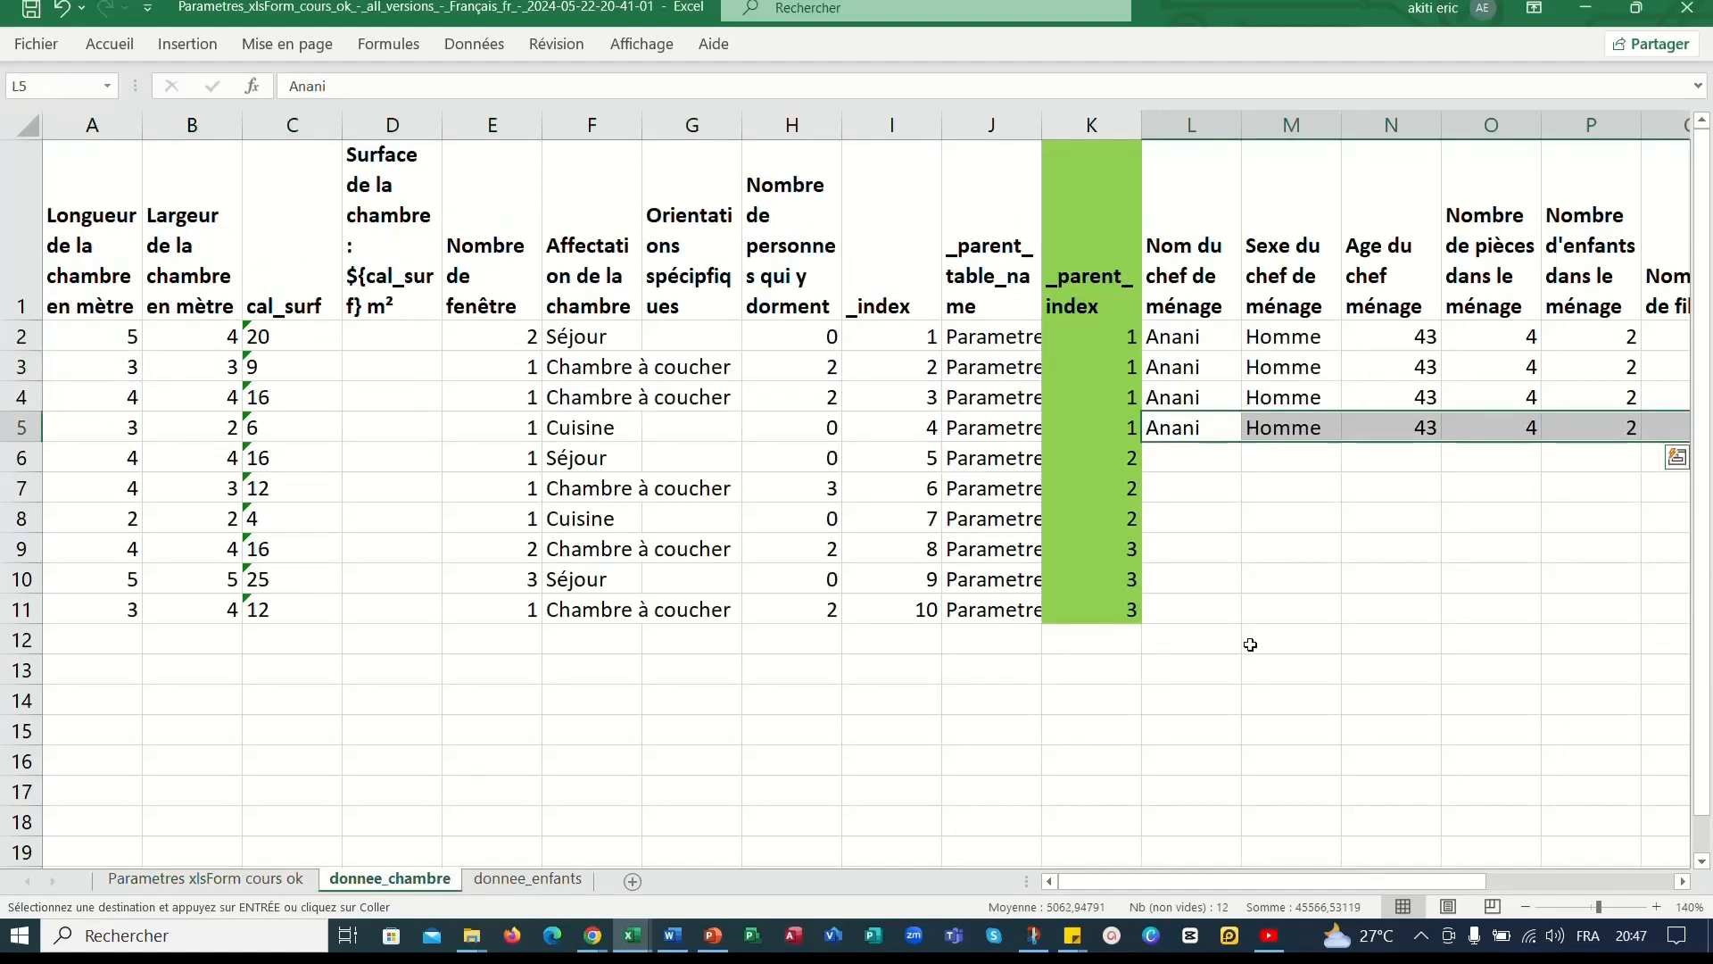
left_click_drag(1191, 457, 1187, 522)
key("ctrl+v")
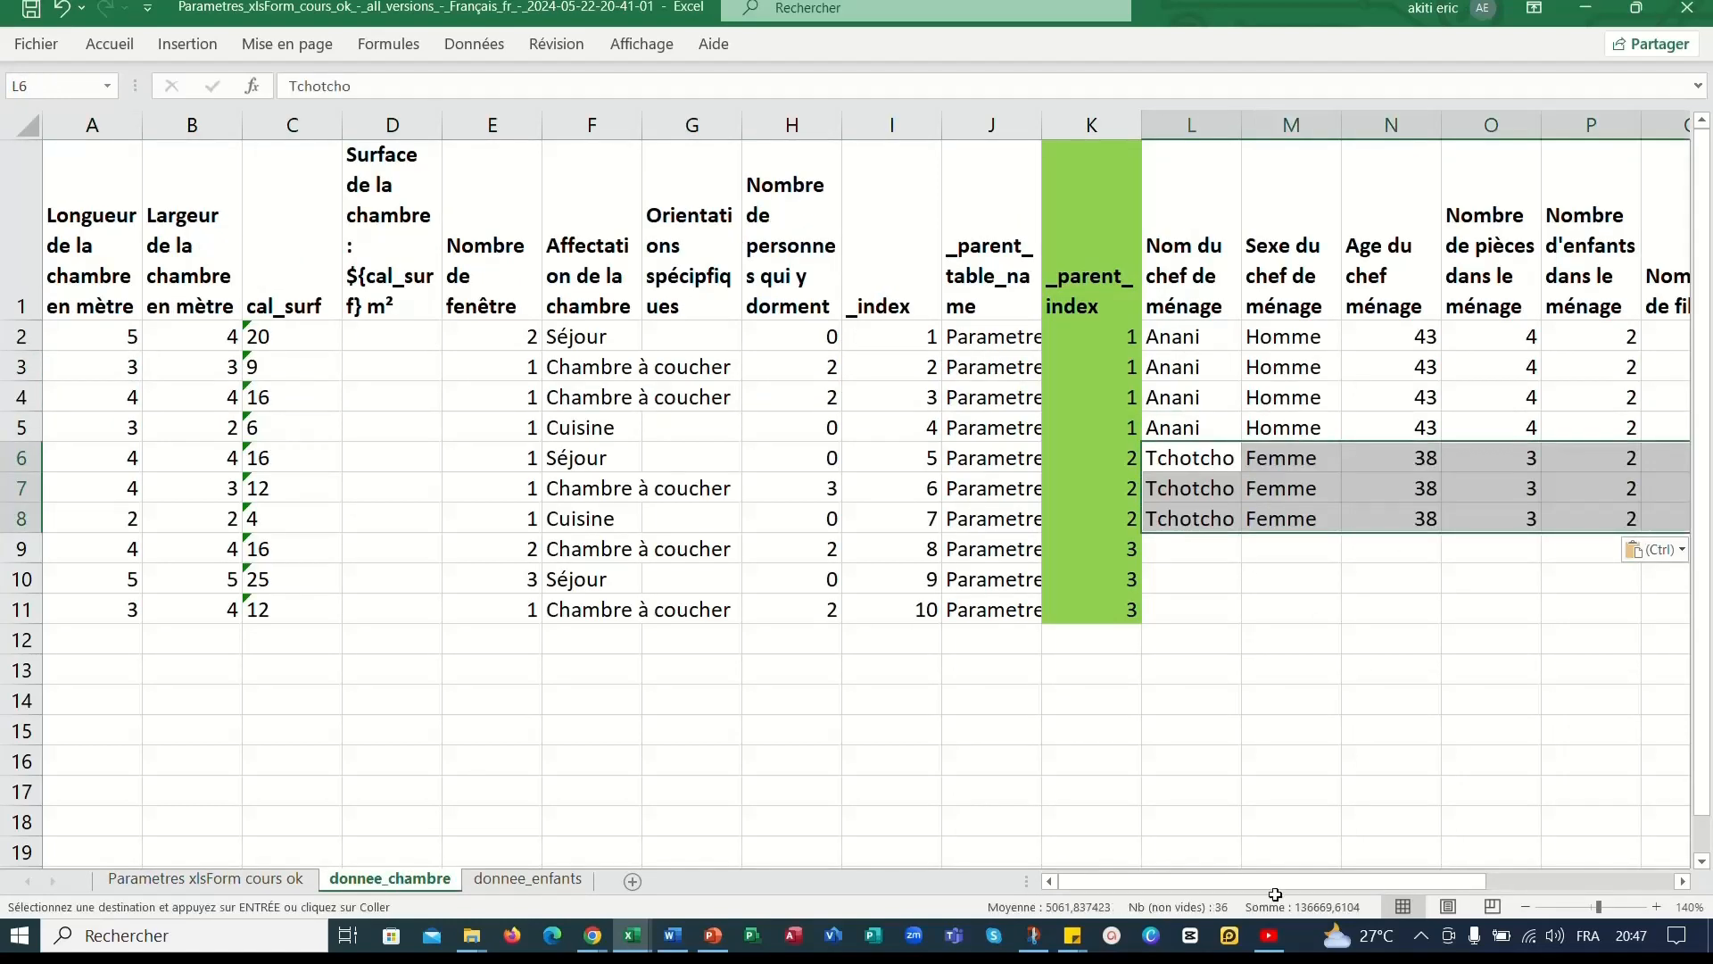
left_click_drag(1251, 884, 1200, 870)
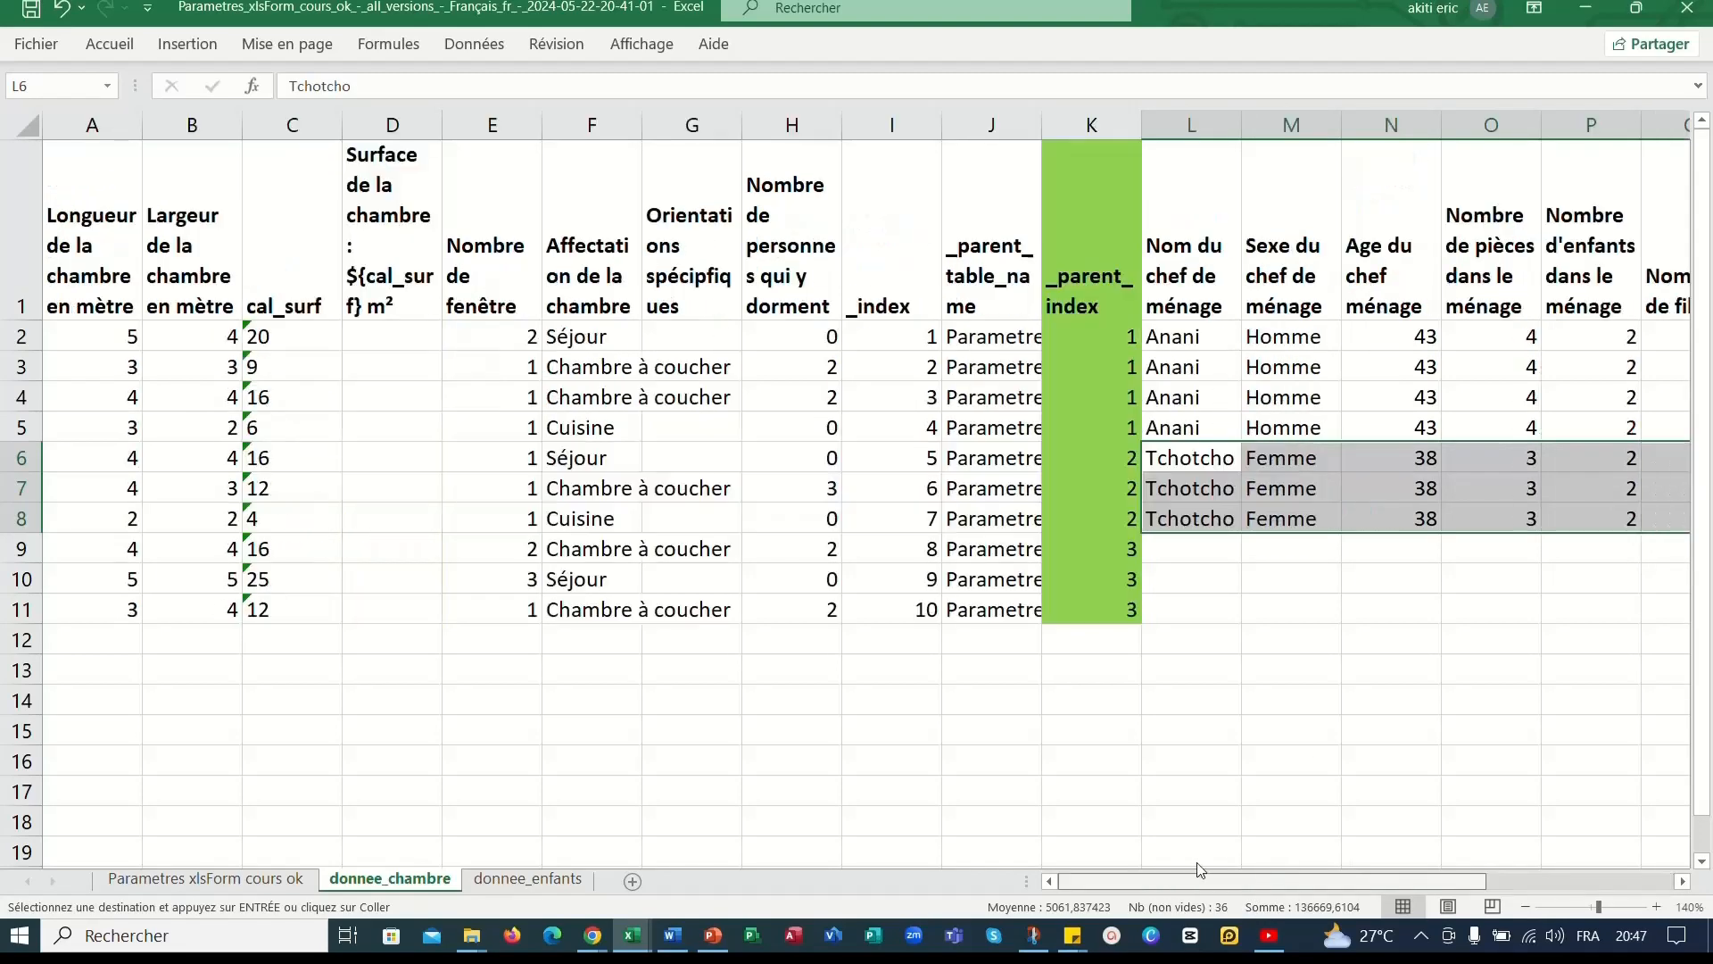
Copy the record of the household with _index 3 into rows 9 to 11 of donnee_chambre, starting in column L.
left_click(205, 878)
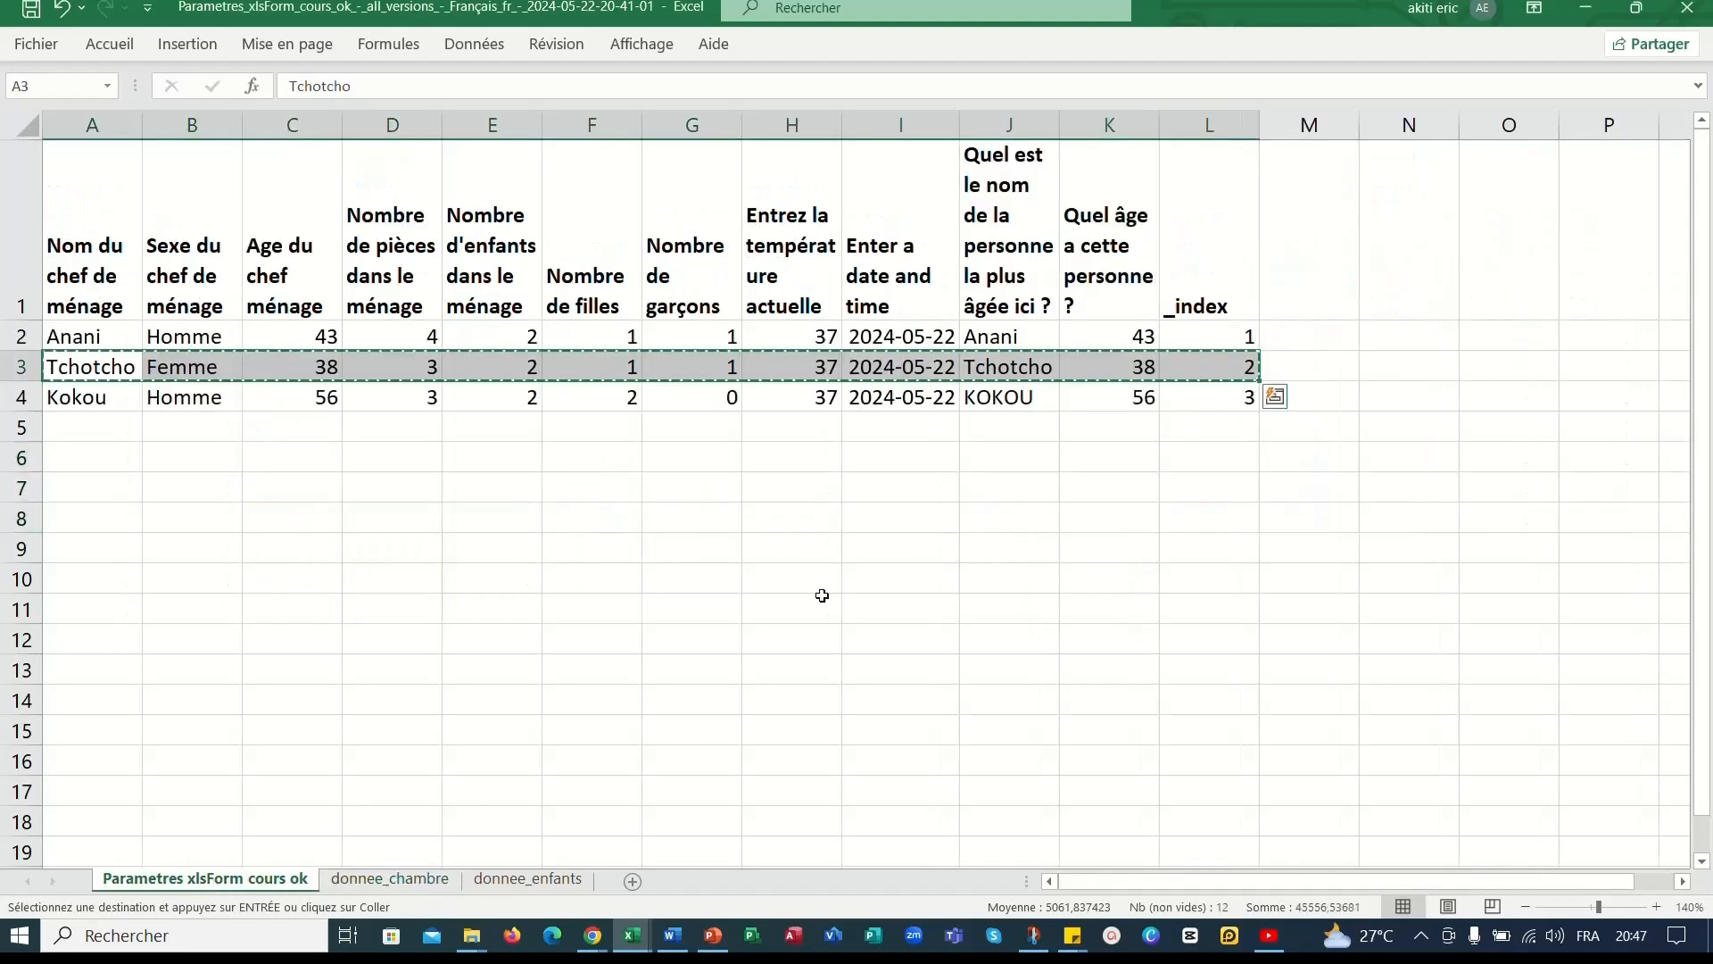
left_click_drag(59, 399, 1207, 386)
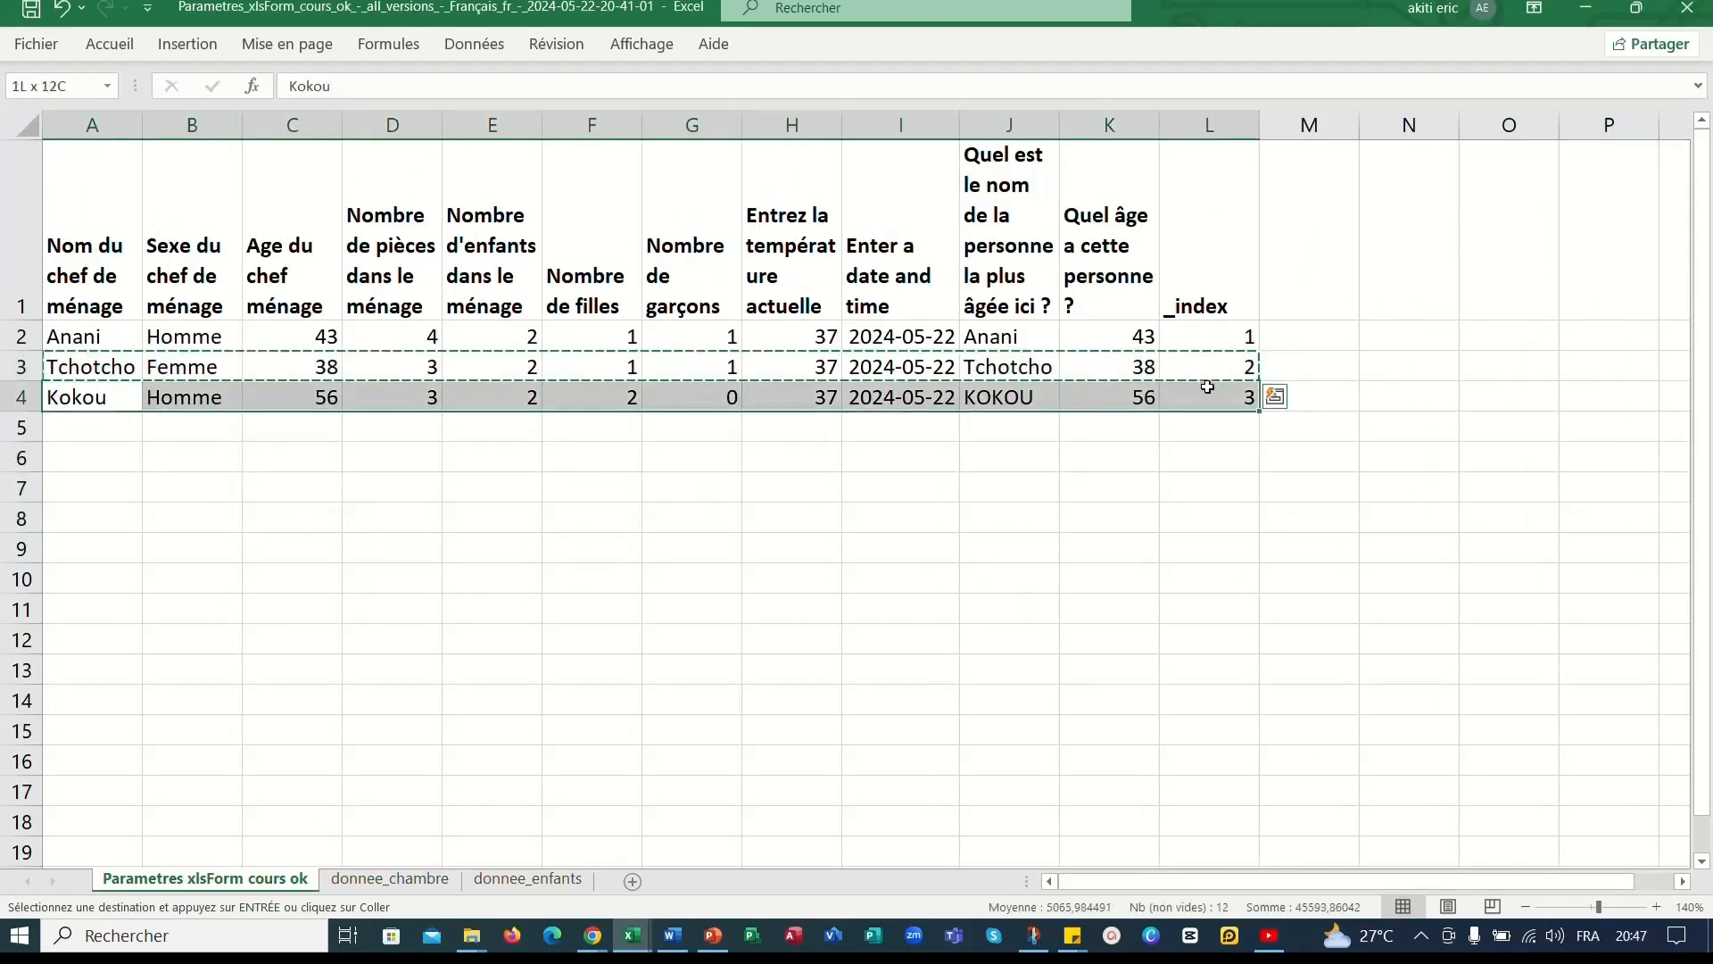
key("ctrl+c")
left_click(390, 879)
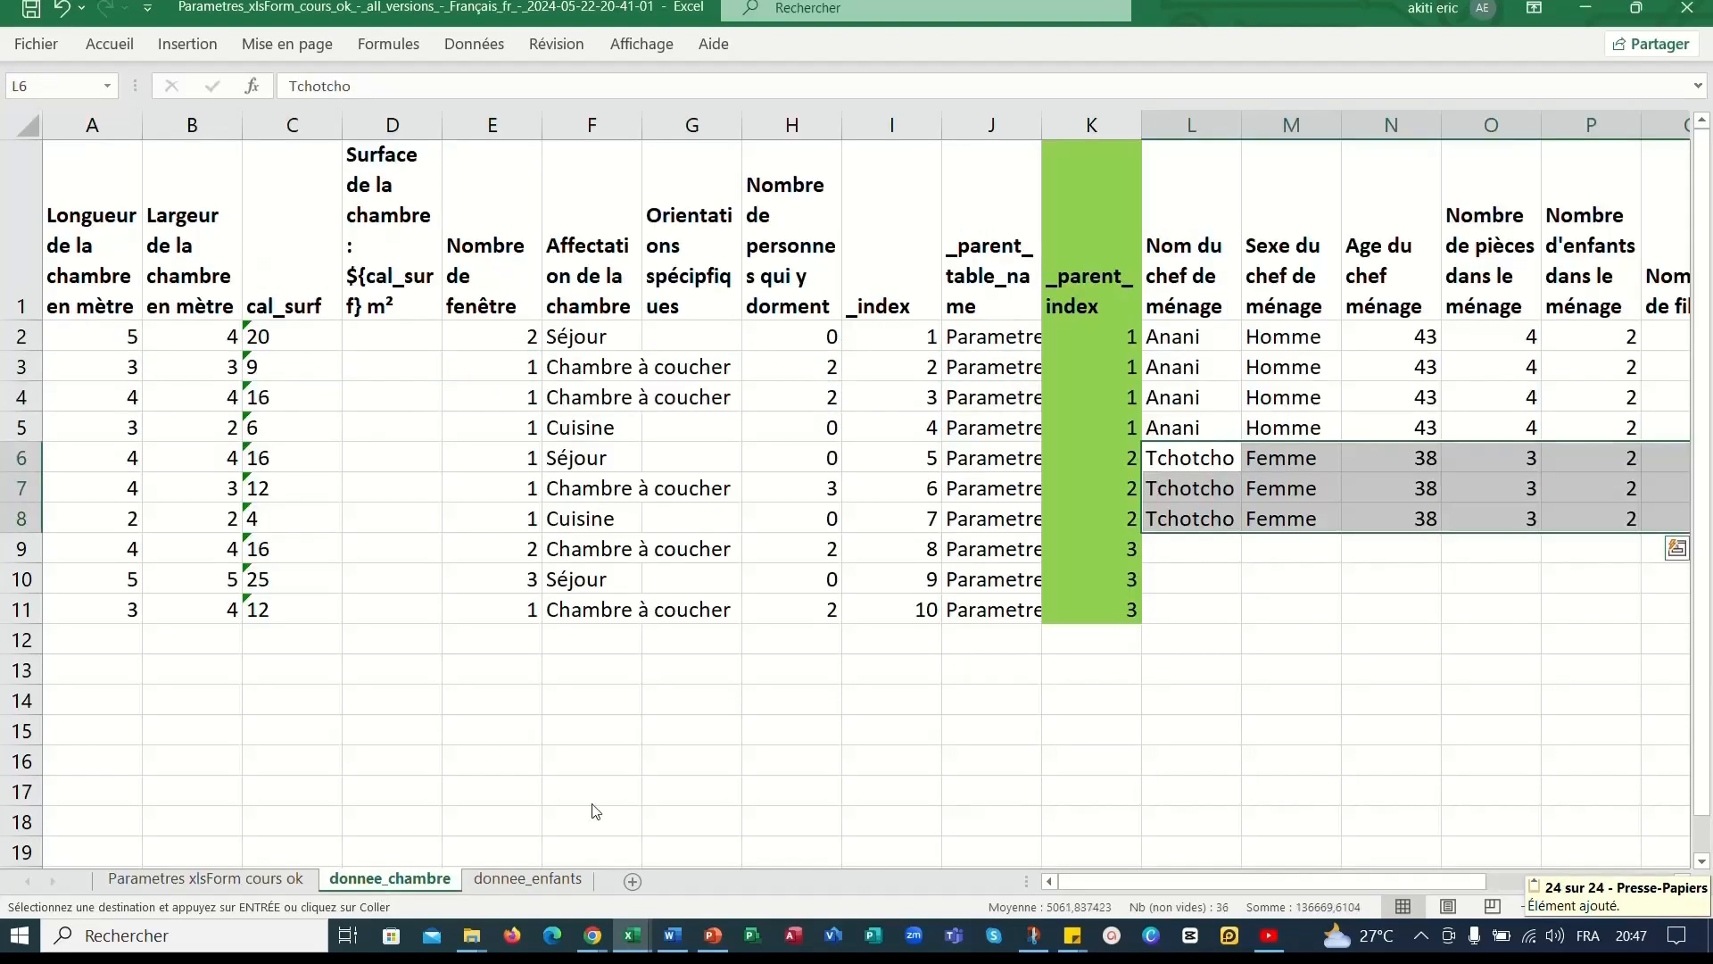
left_click_drag(1185, 553, 1182, 607)
key("ctrl+v")
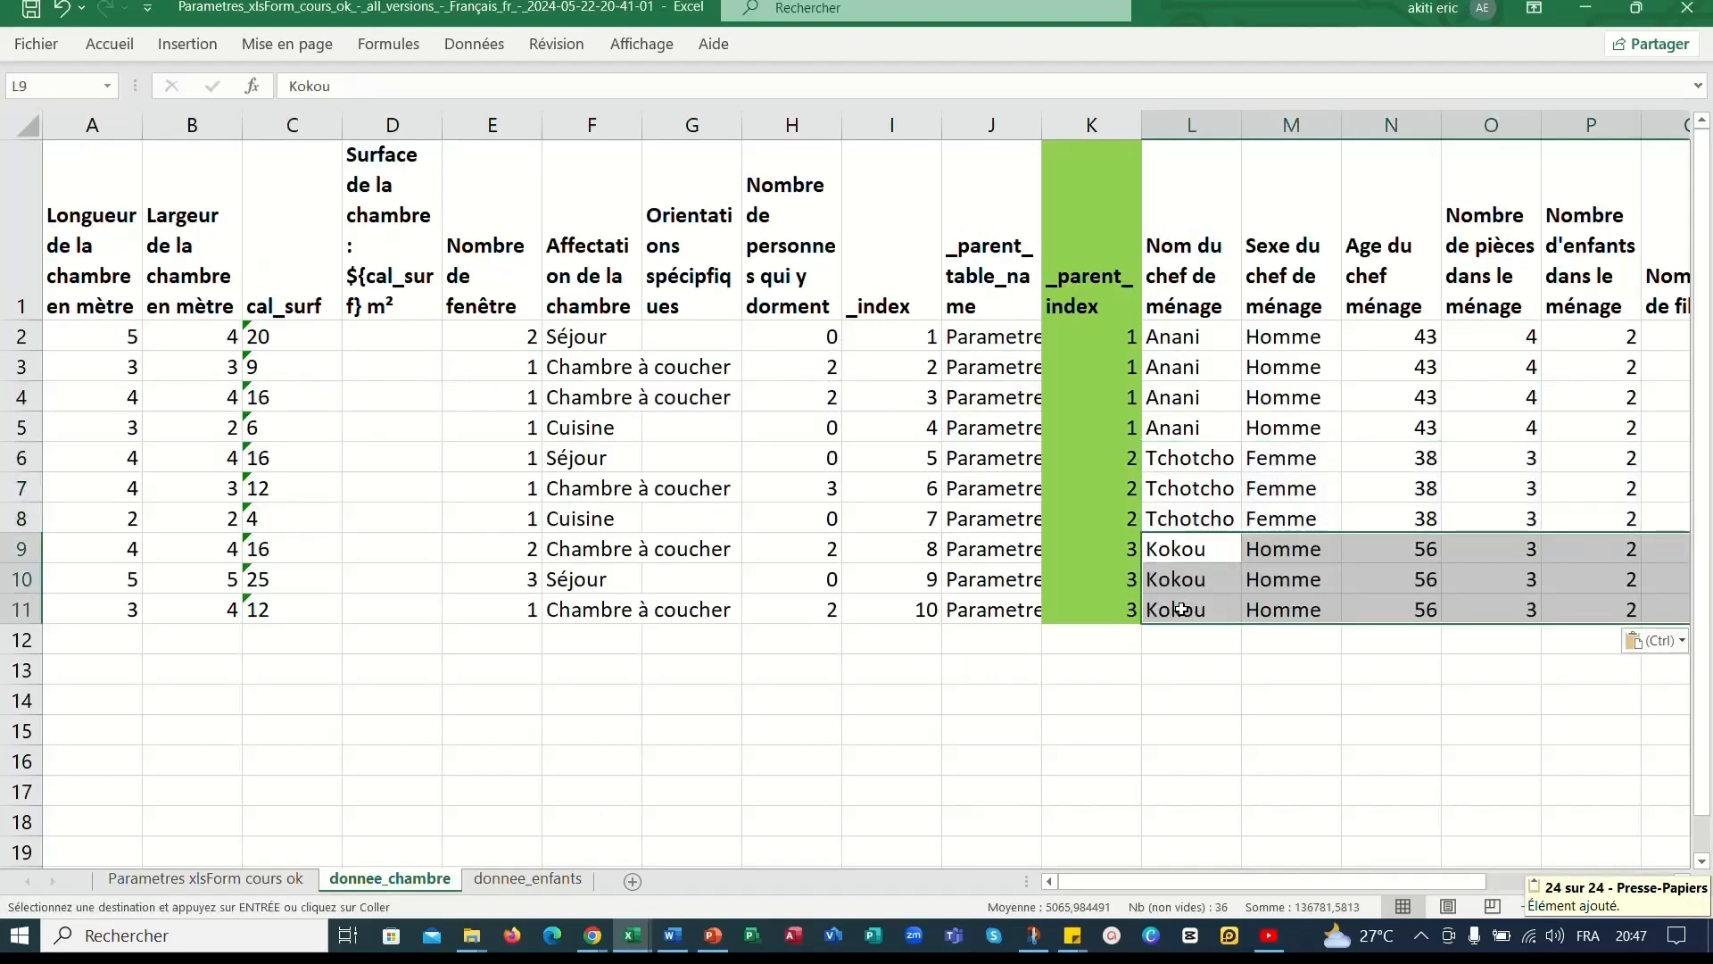
left_click(1209, 796)
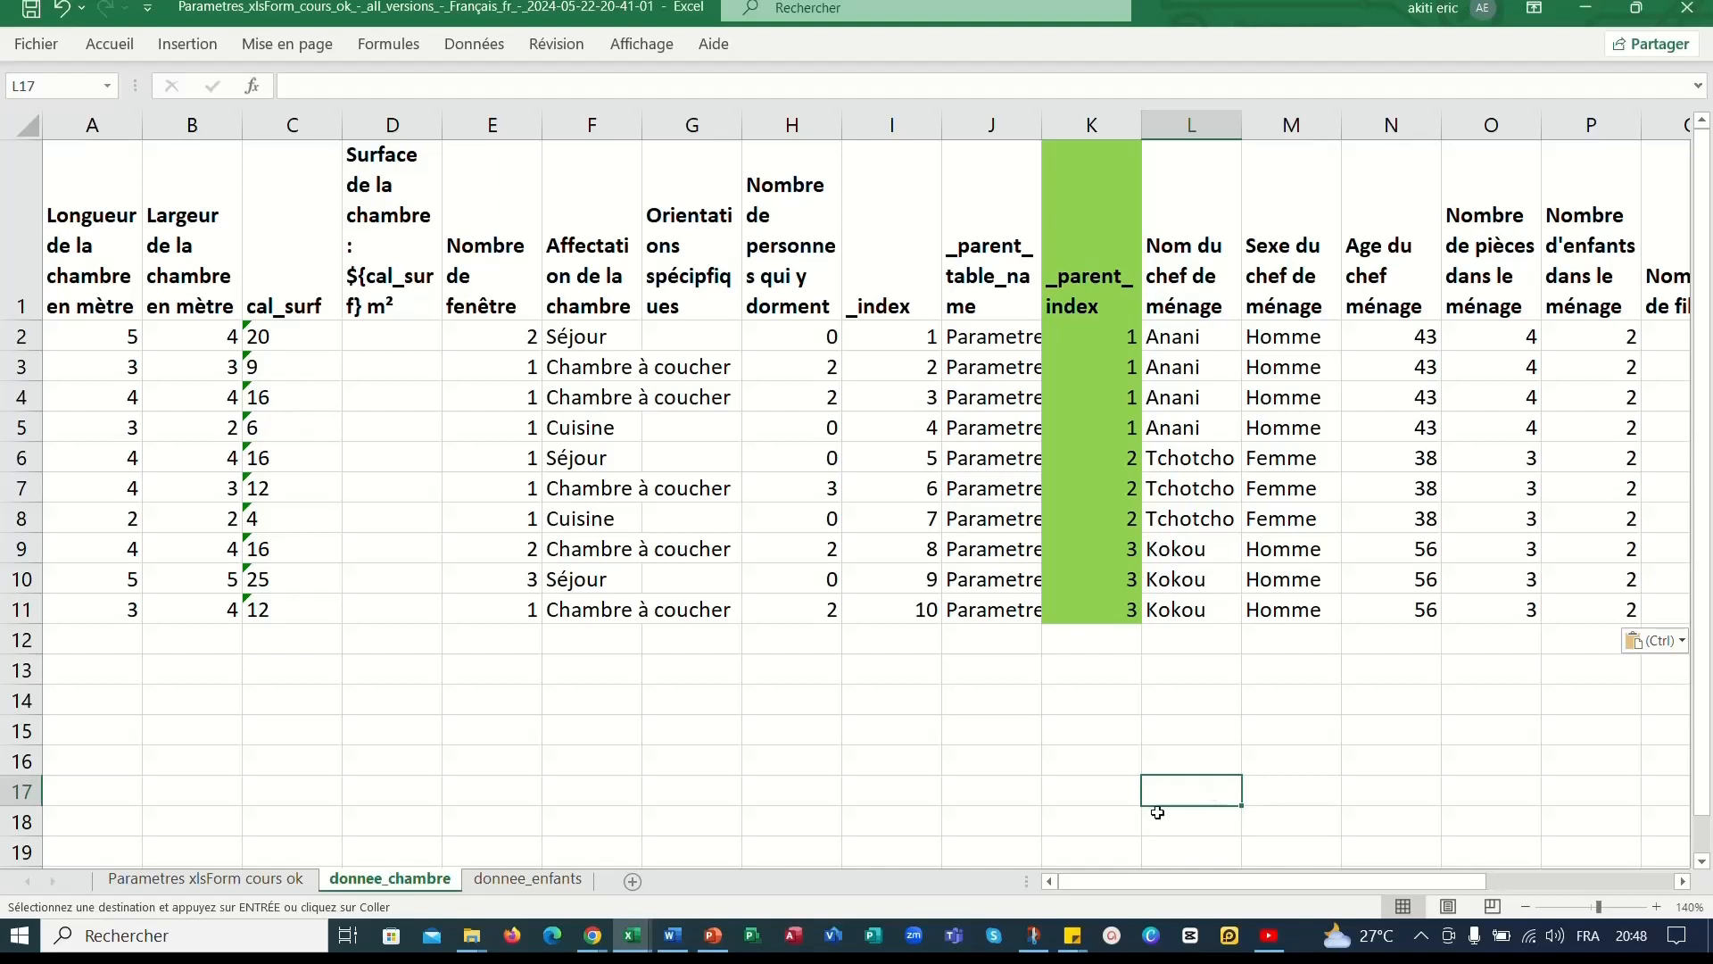
Examine the _parent_index values in column H of donnee_enfants, starting with the first two children.
left_click(495, 879)
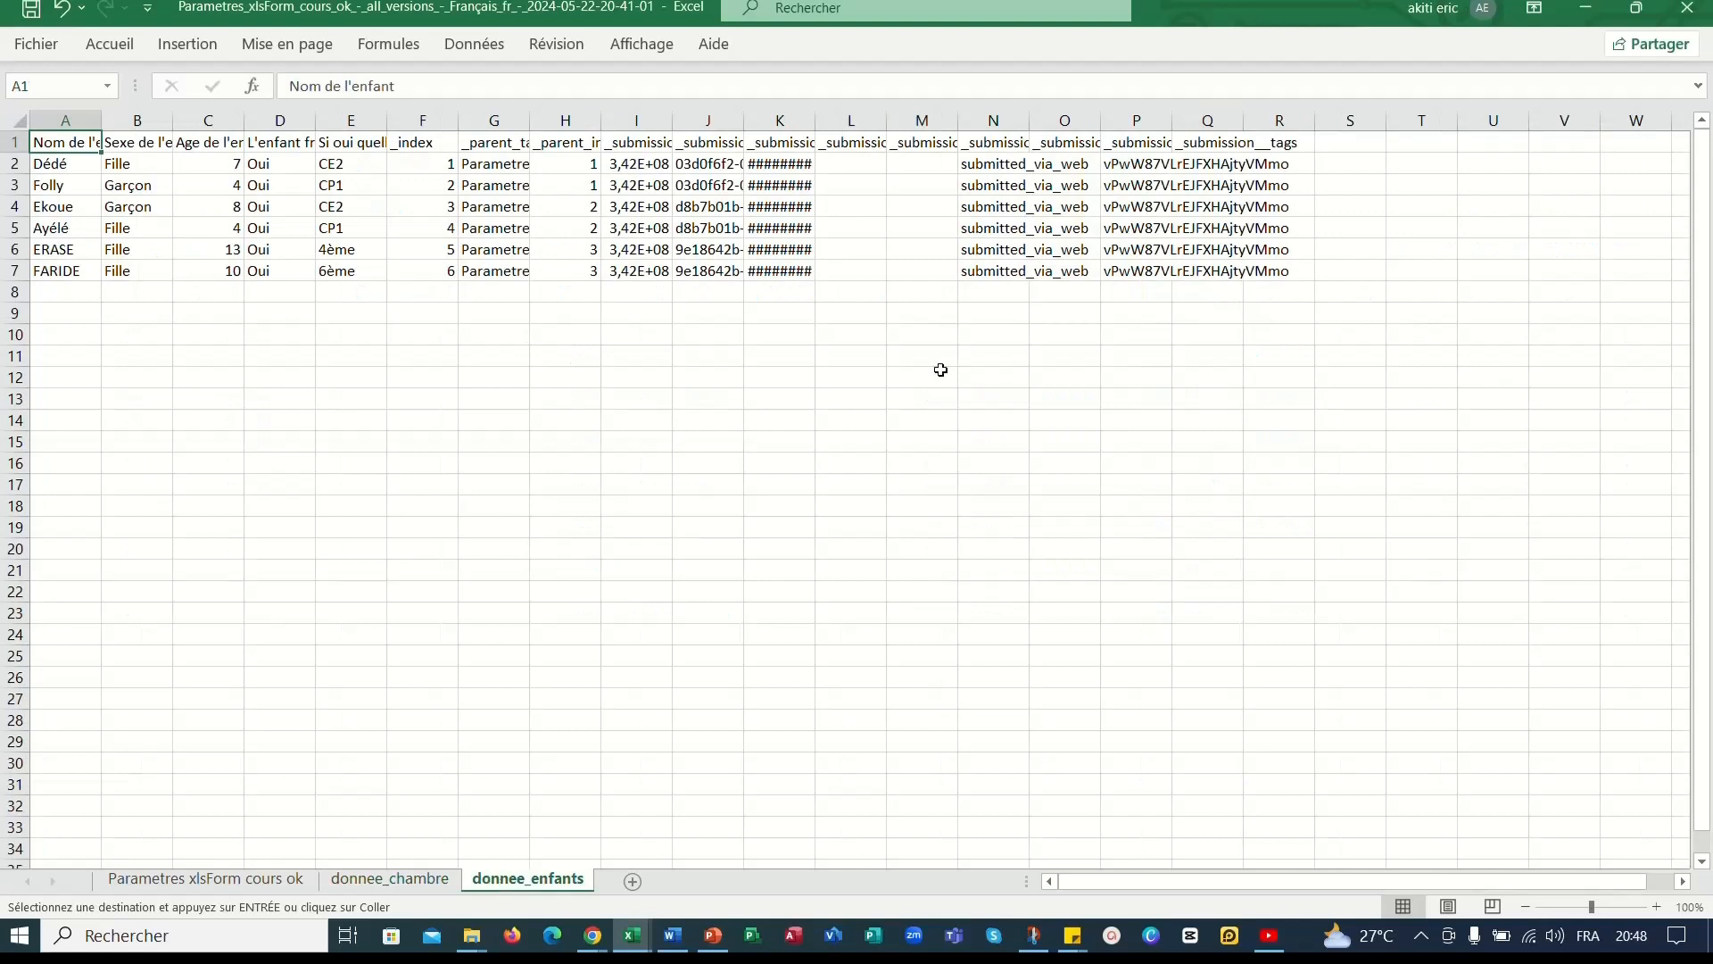
left_click_drag(561, 168, 560, 183)
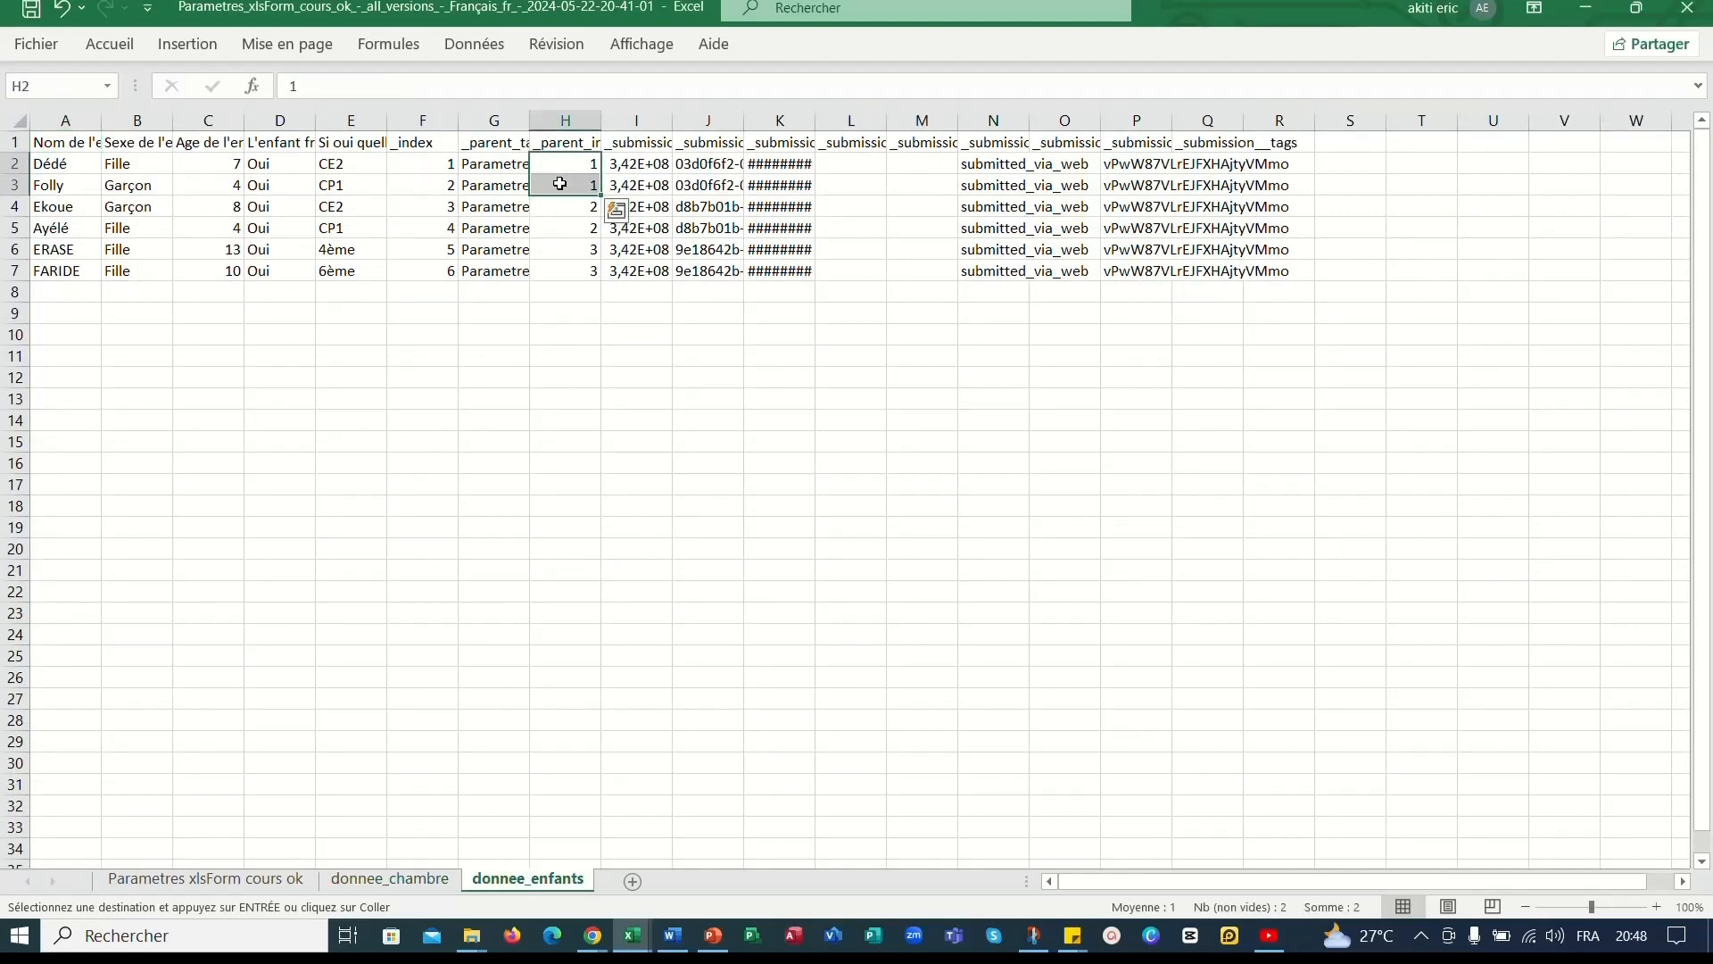